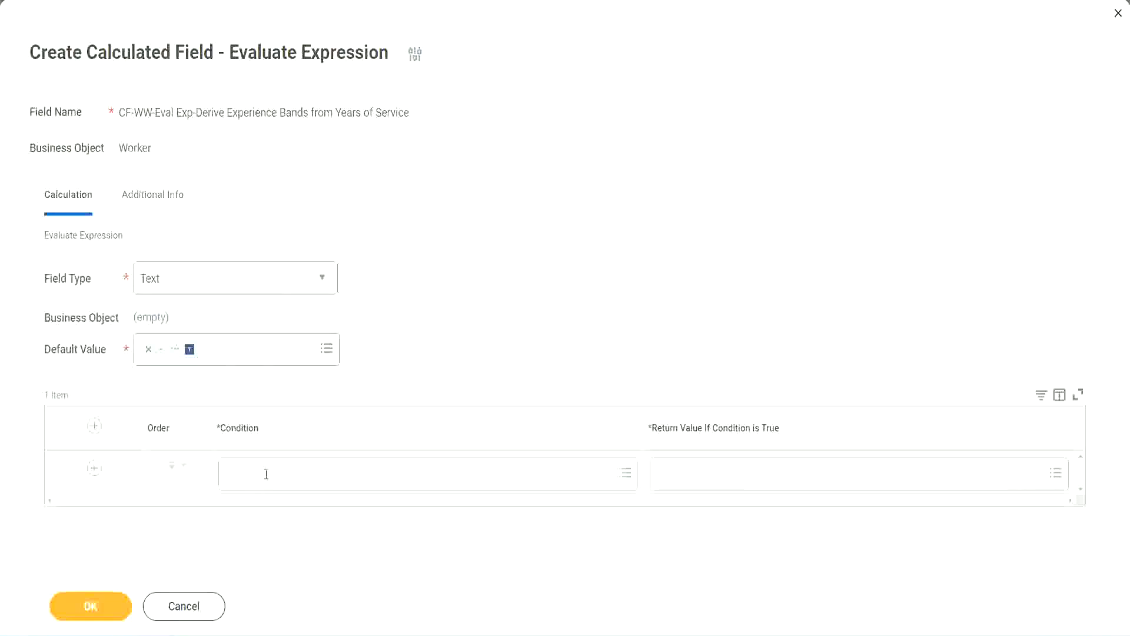
# Copy the Field 1 name from the Notepad++ notes and set the first condition to CF-WW-TF-Length of Service between 0 and 7 years
pyautogui.click(266, 475)
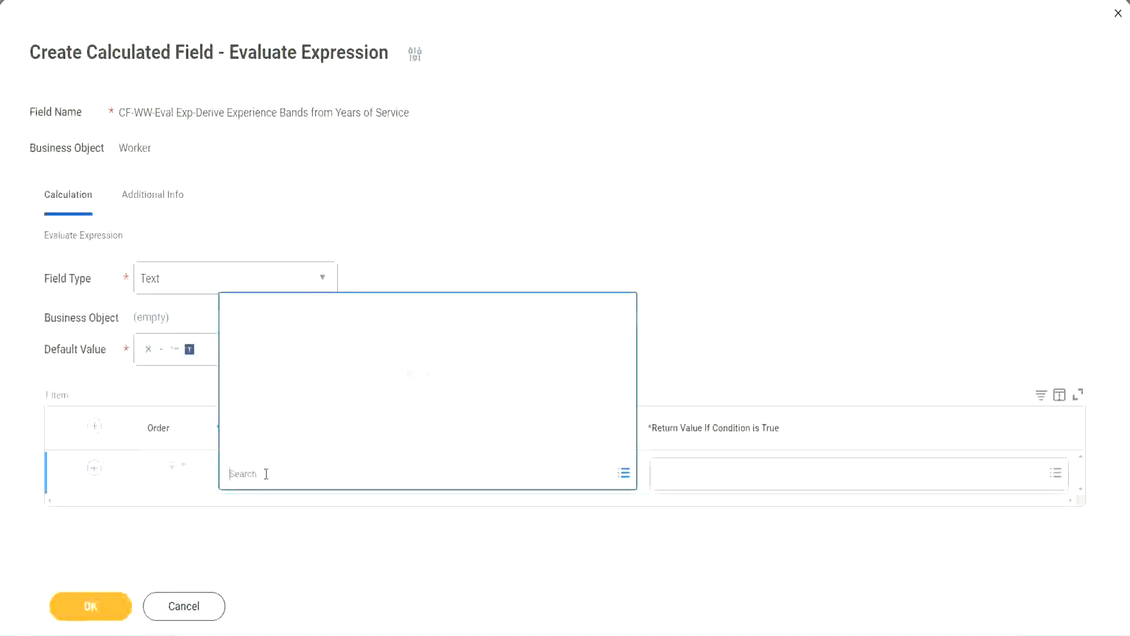
pyautogui.click(434, 268)
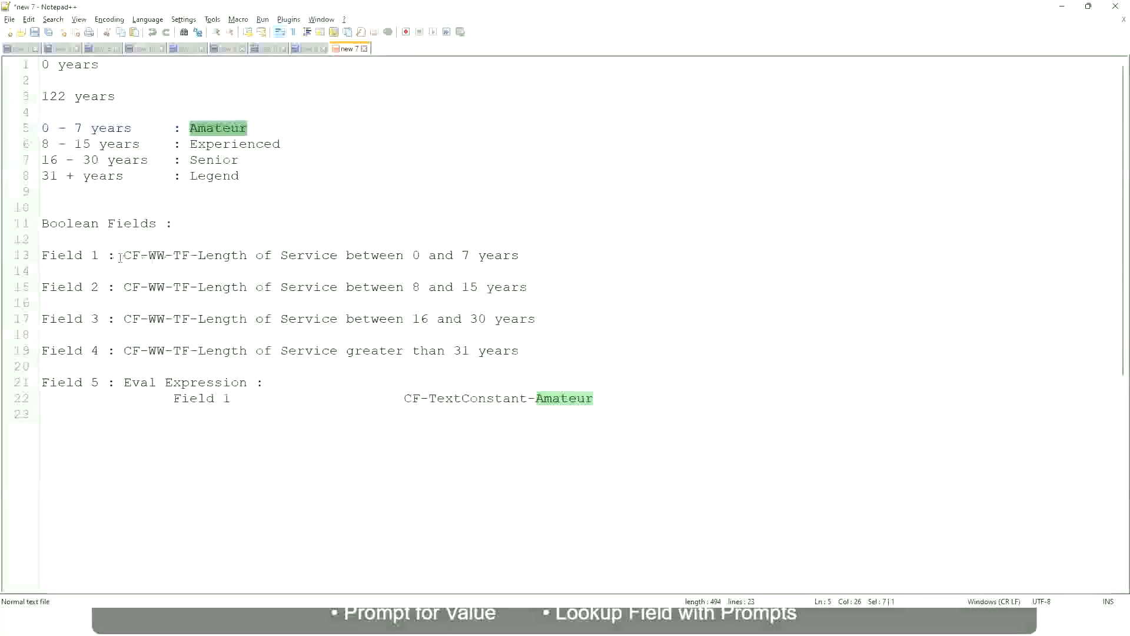
pyautogui.moveTo(125, 255); pyautogui.dragTo(521, 260)
pyautogui.hotkey('ctrl', 'c')
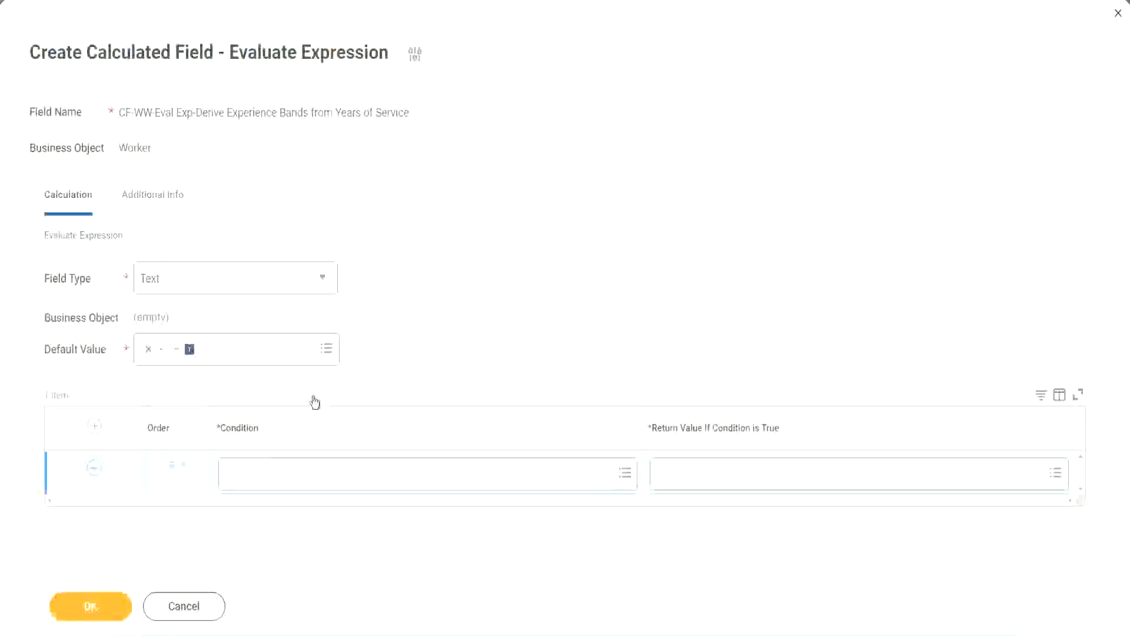
pyautogui.click(288, 478)
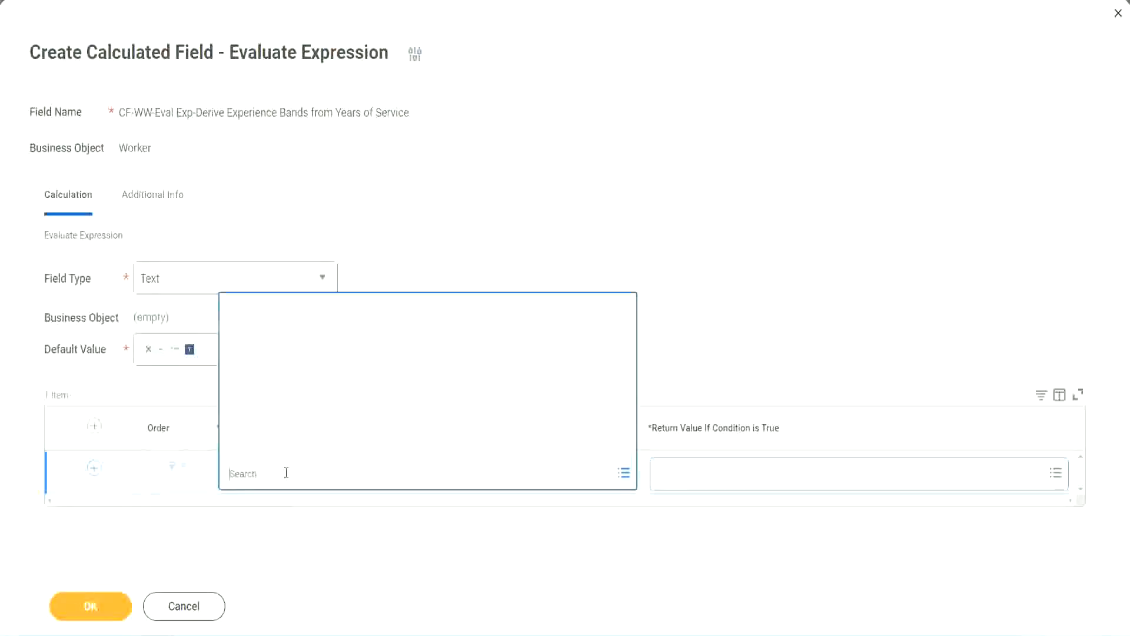
pyautogui.hotkey('ctrl', 'v')
pyautogui.press('Return')
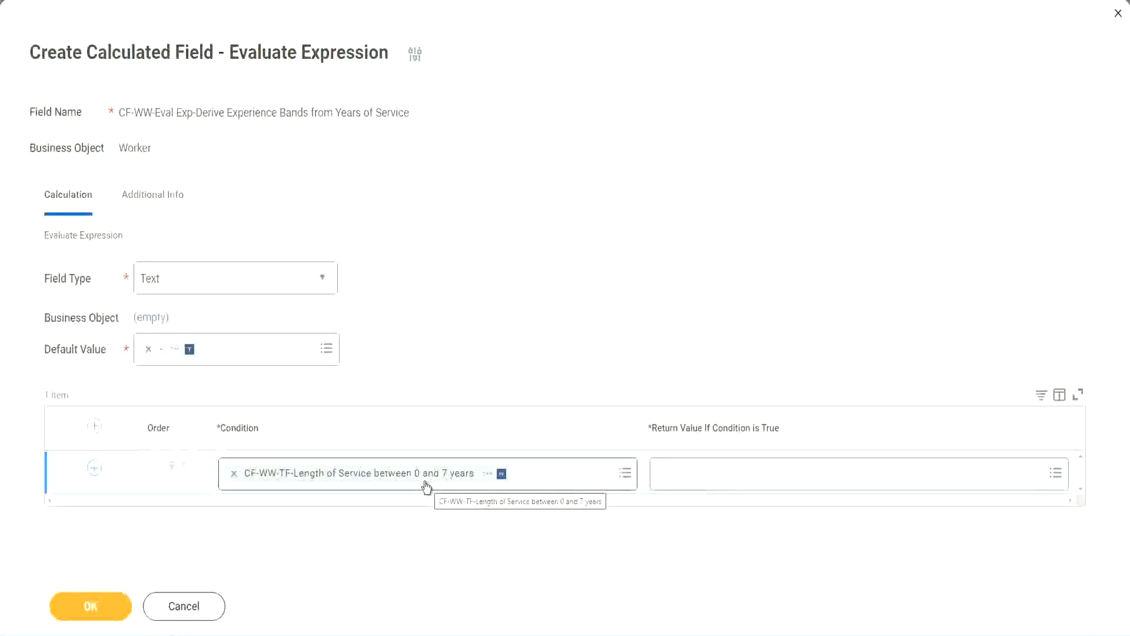
pyautogui.click(733, 480)
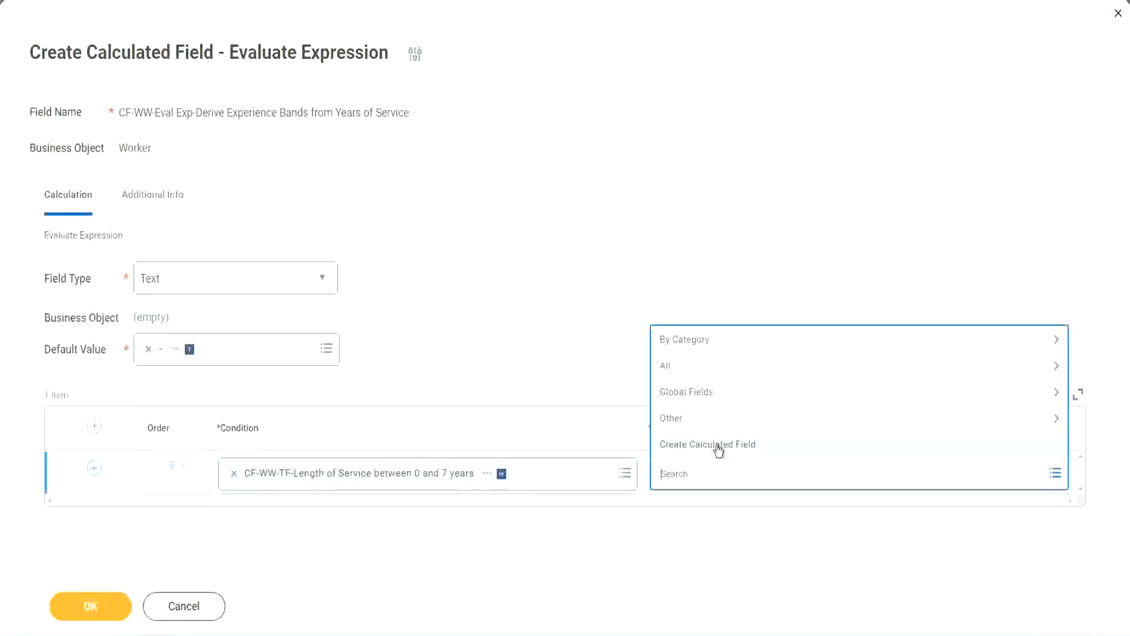
pyautogui.click(656, 293)
pyautogui.click(681, 481)
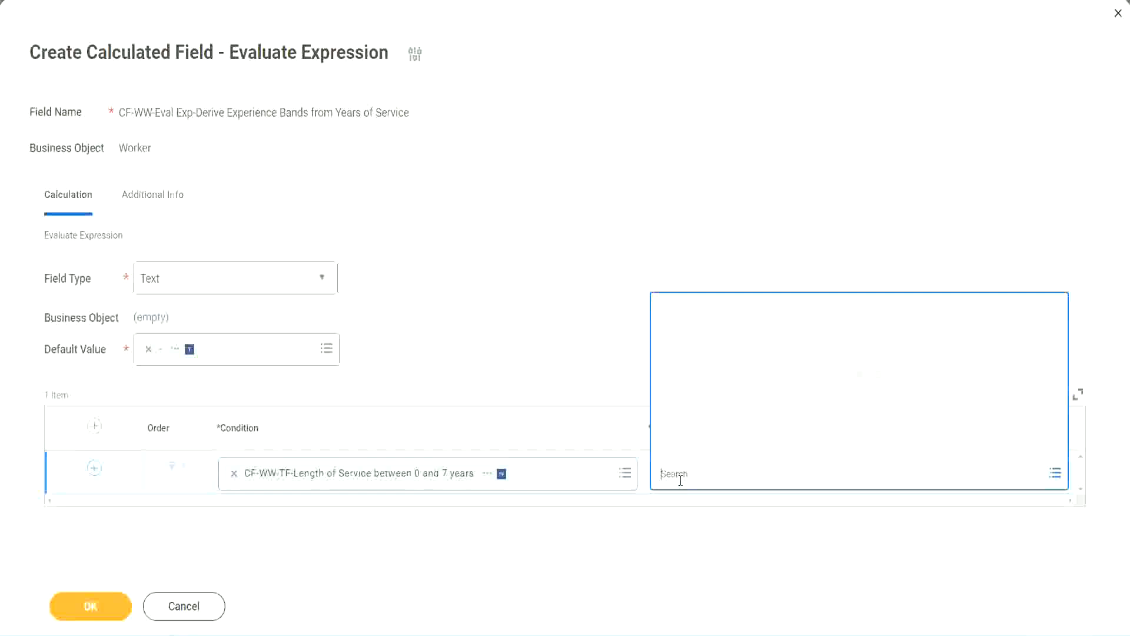
pyautogui.write('Amaterue')
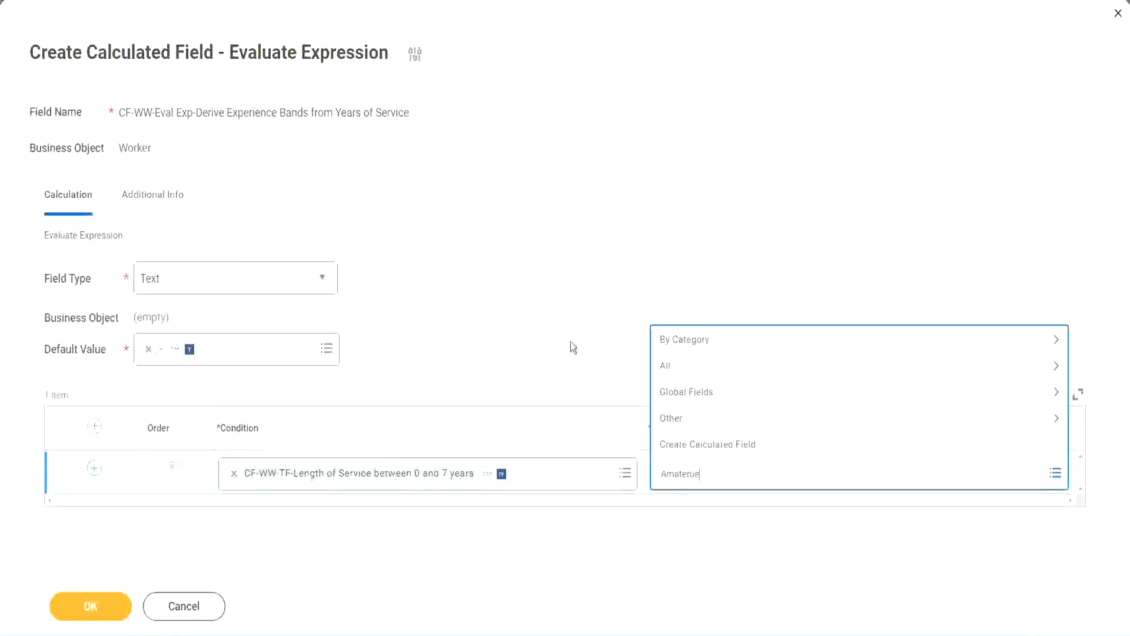
pyautogui.click(570, 341)
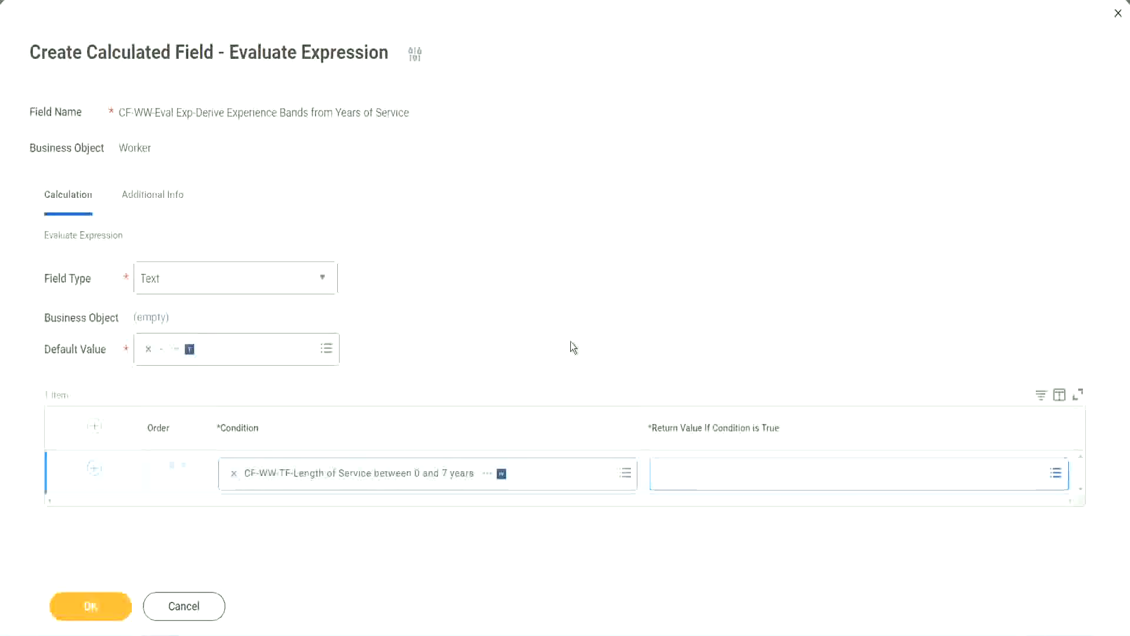
pyautogui.click(713, 484)
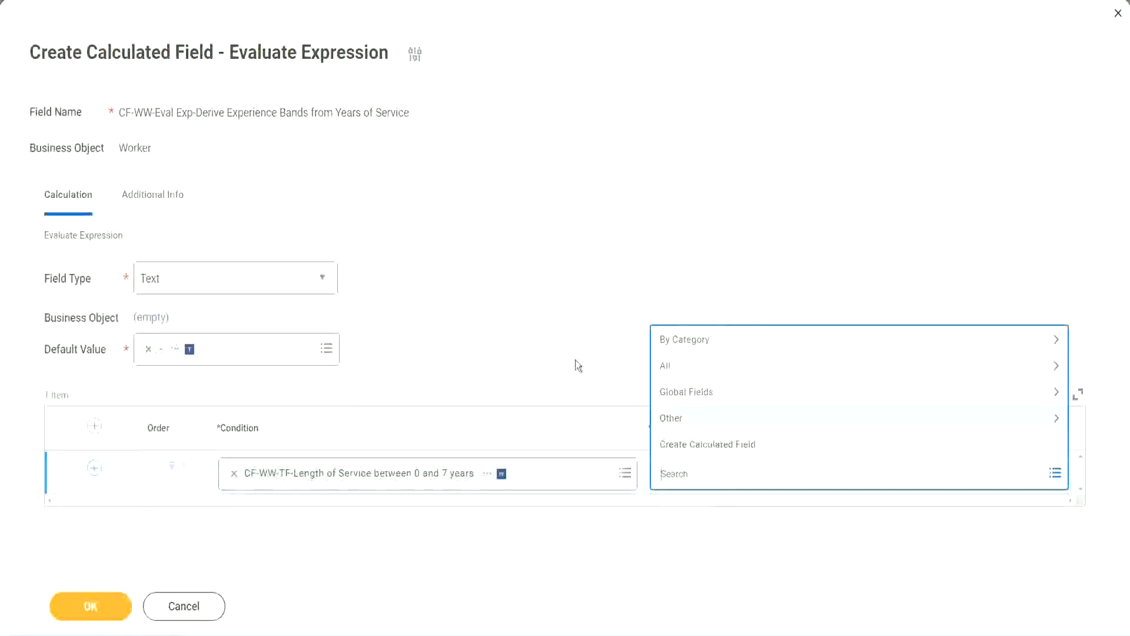
pyautogui.click(570, 342)
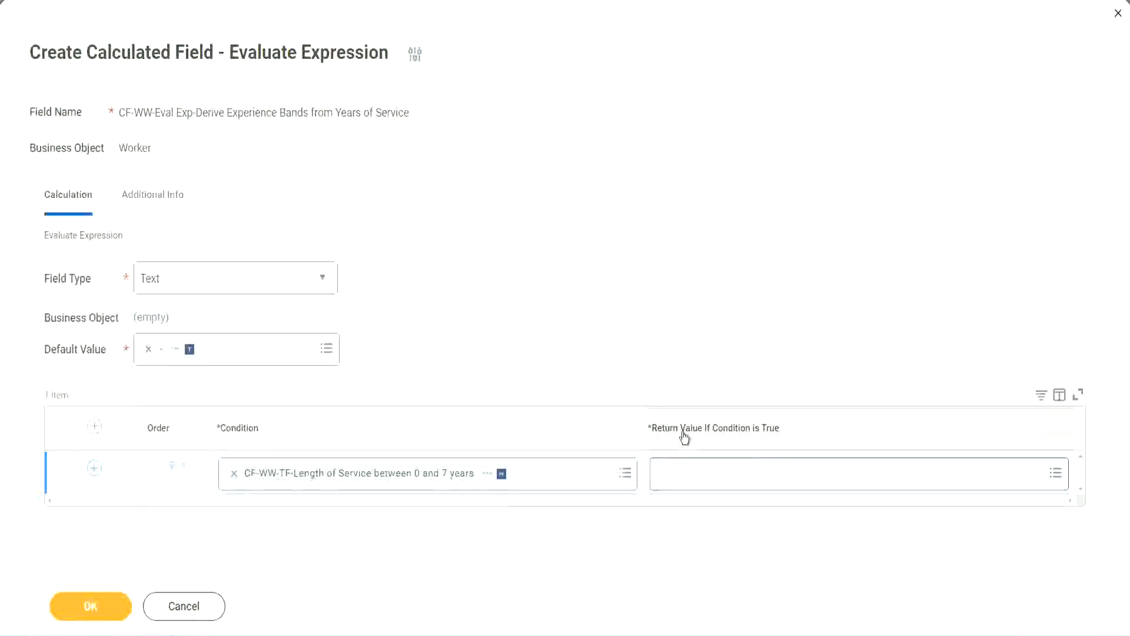
# Start creating a new calculated field for the first row's return value and name it CF-WW-TC-Amateur
pyautogui.click(733, 476)
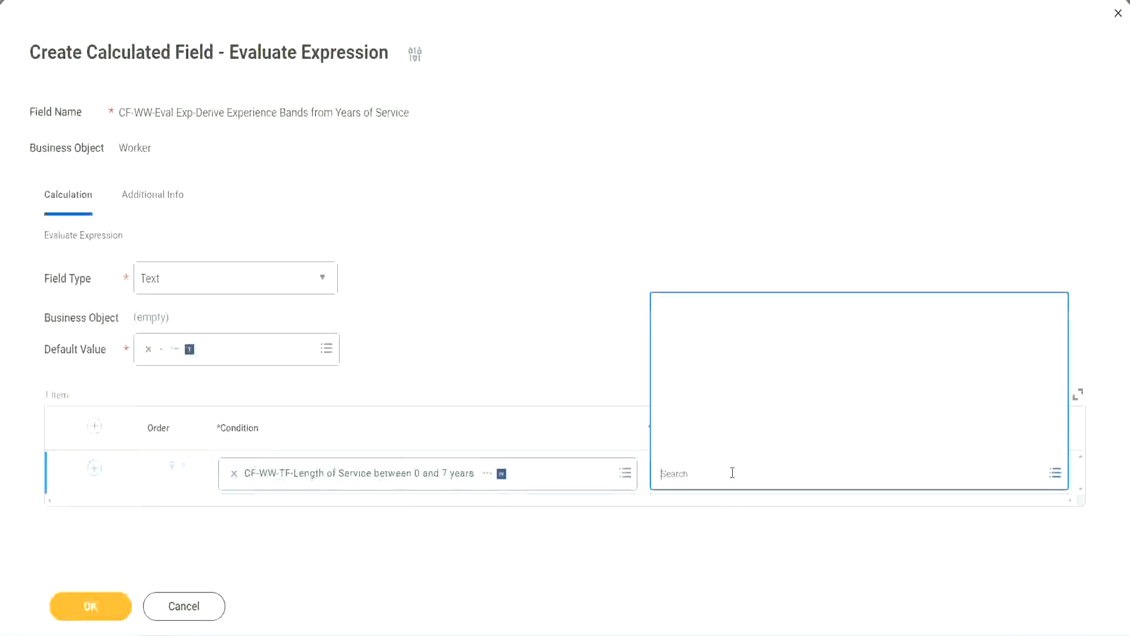
pyautogui.click(725, 446)
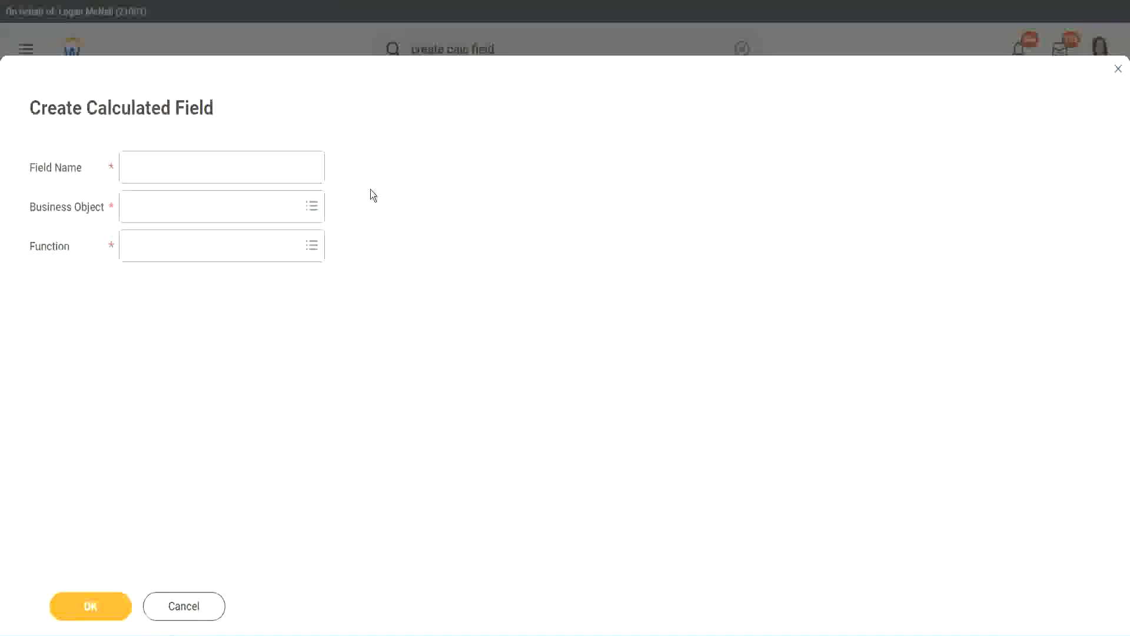
pyautogui.click(139, 168)
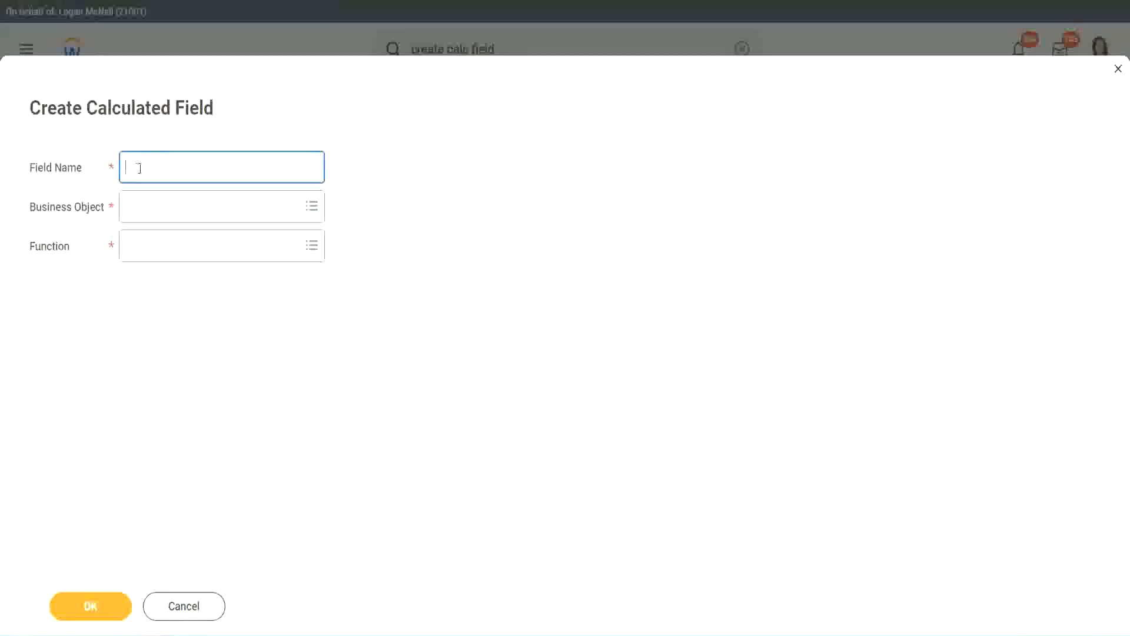
pyautogui.write('CFTC-Amateur')
pyautogui.click(141, 168)
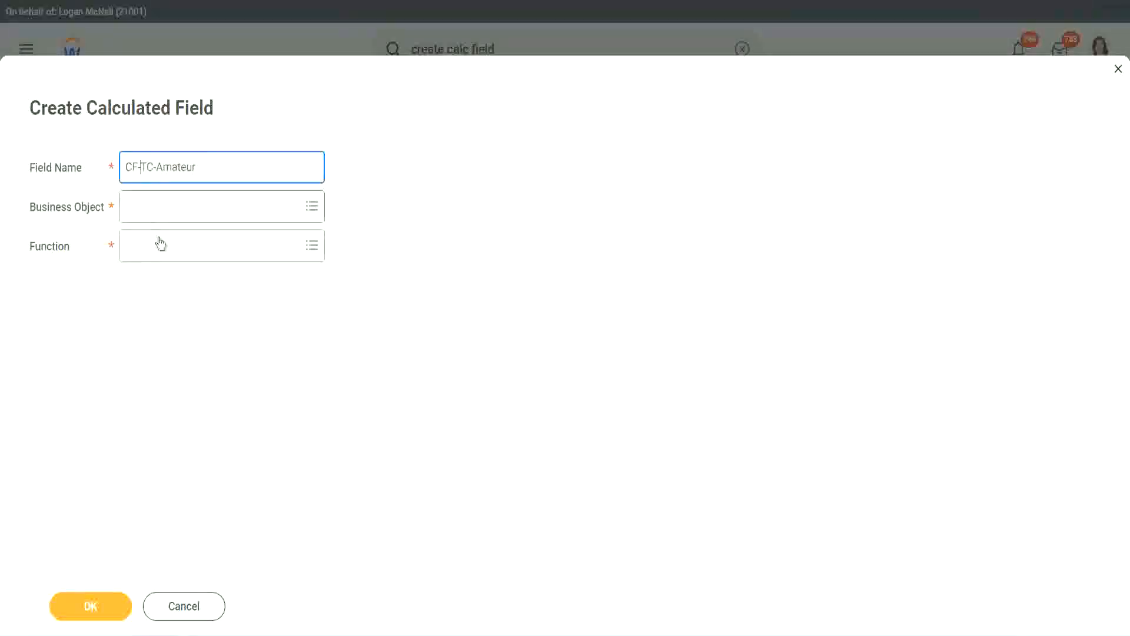
pyautogui.write('WW-')
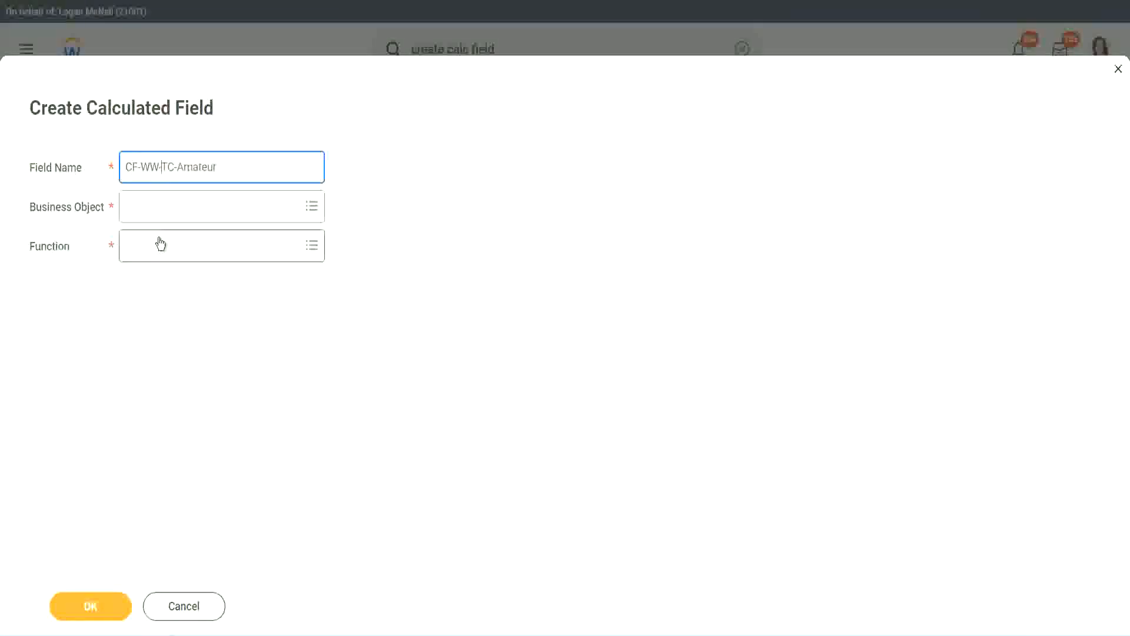
# Set the new calculated field's business object to Global
pyautogui.click(159, 207)
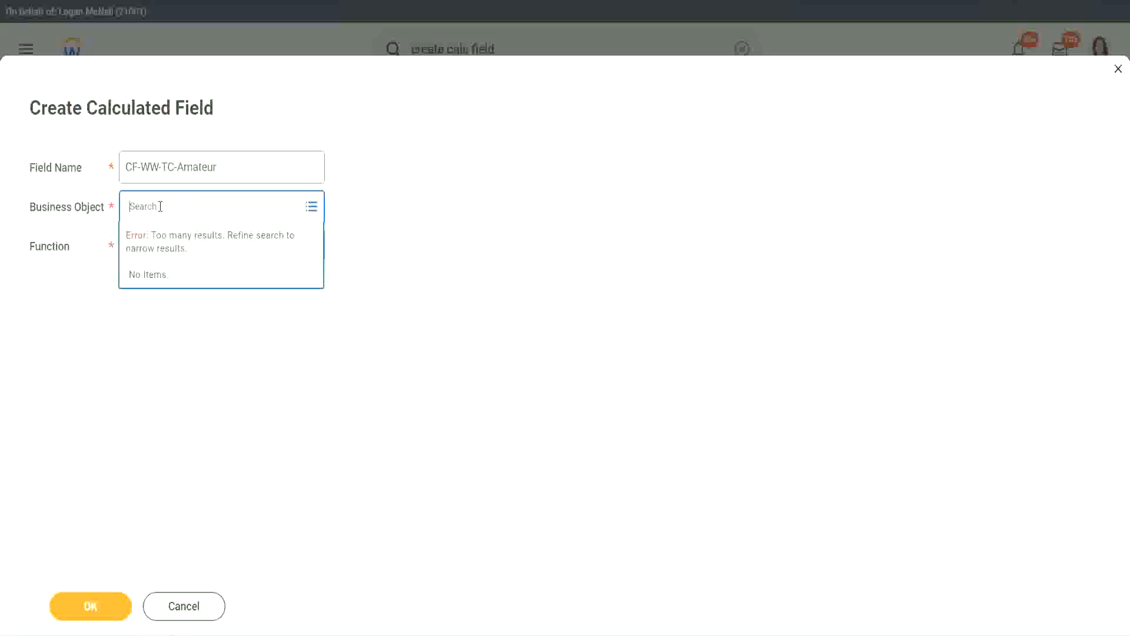
pyautogui.write('worker')
pyautogui.press('BackSpace')
pyautogui.press('BackSpace')
pyautogui.press('BackSpace')
pyautogui.press('BackSpace')
pyautogui.press('BackSpace')
pyautogui.press('BackSpace')
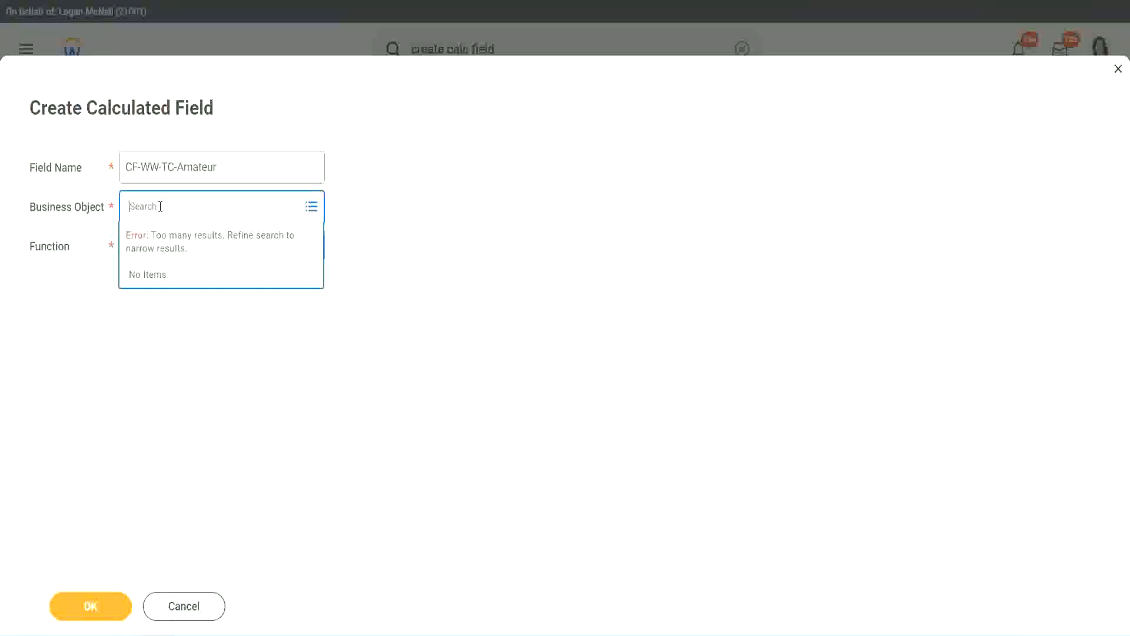
pyautogui.write('global')
pyautogui.press('Return')
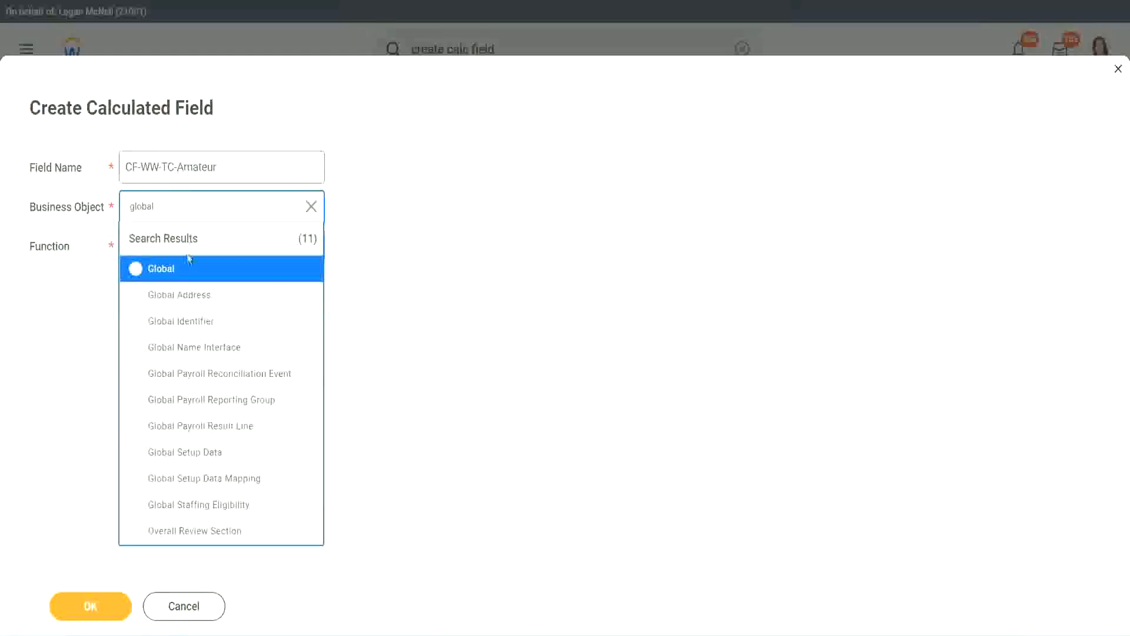
pyautogui.click(176, 277)
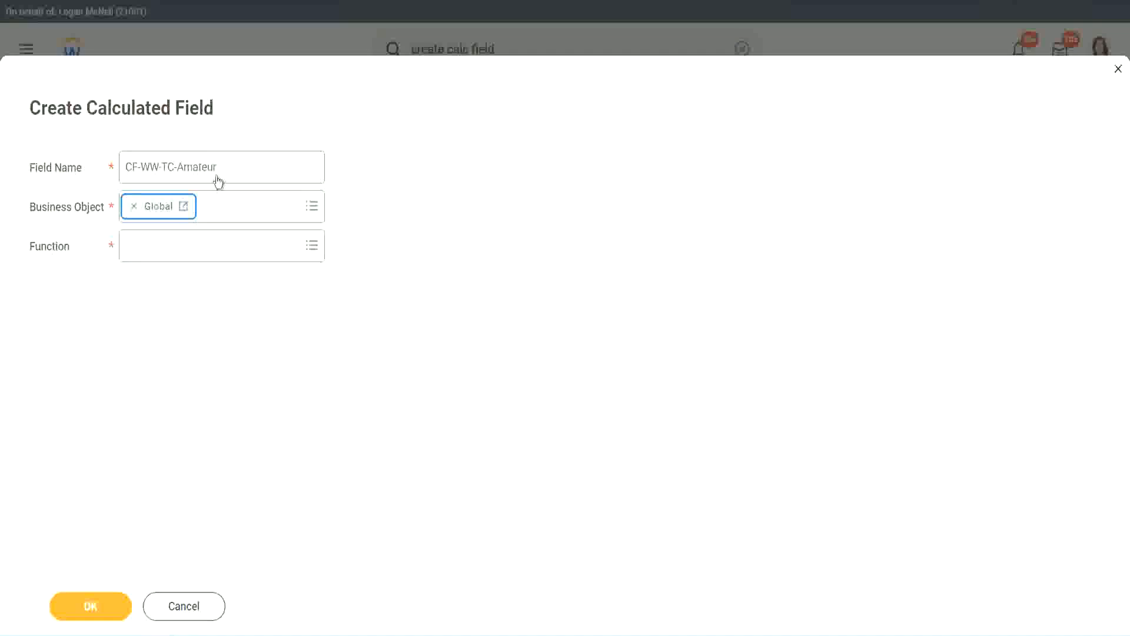
# Copy the word "Amateur" from the end of the new field's name
pyautogui.tripleClick(292, 159)
pyautogui.click(252, 167)
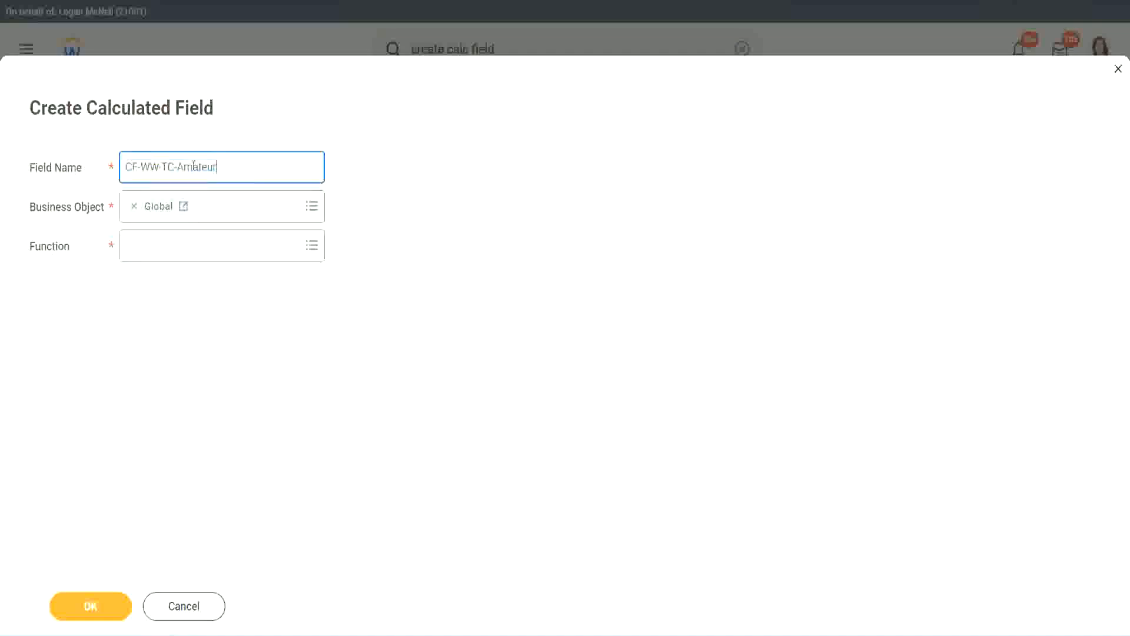
pyautogui.doubleClick(194, 166)
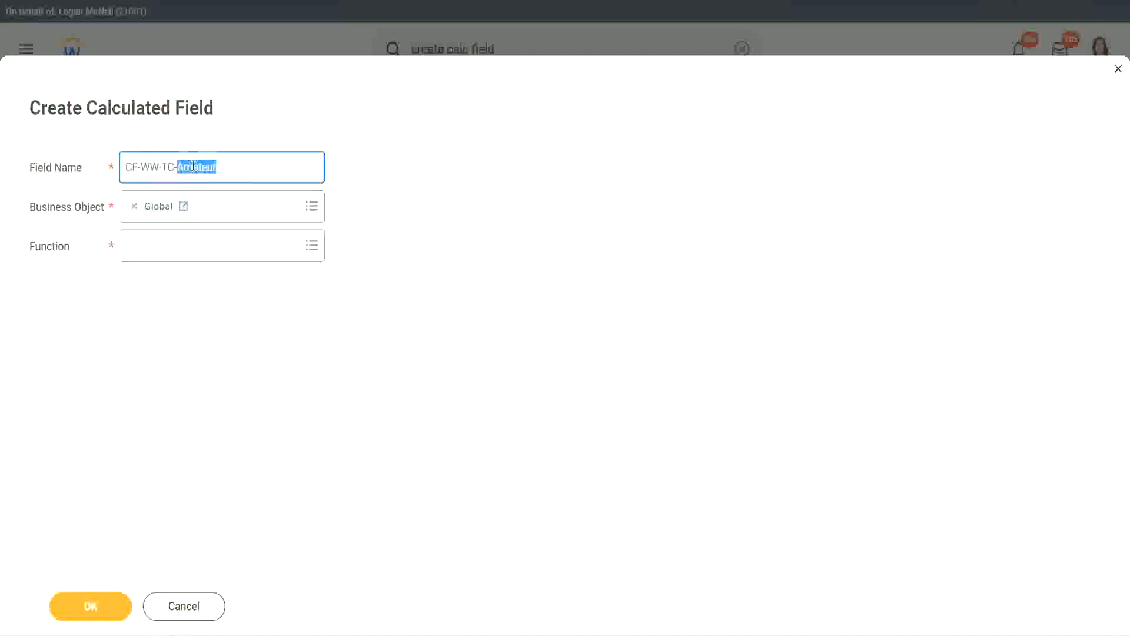
pyautogui.click(234, 164)
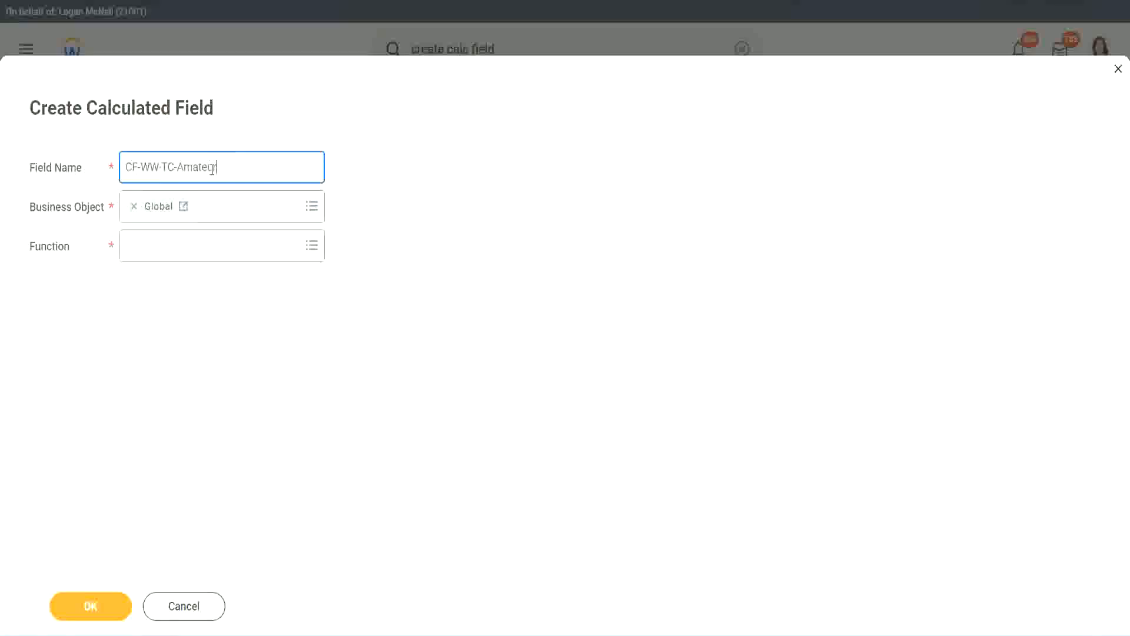
pyautogui.doubleClick(212, 168)
pyautogui.hotkey('ctrl', 'c')
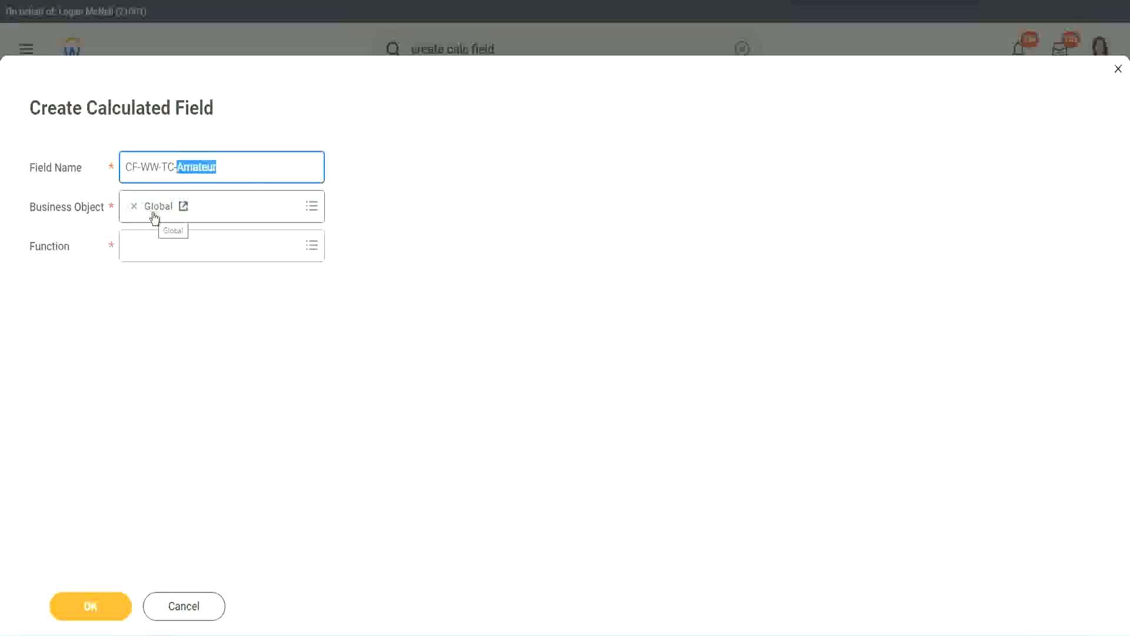
# Choose Text Constant as the new field's function and continue to its calculation settings
pyautogui.click(159, 250)
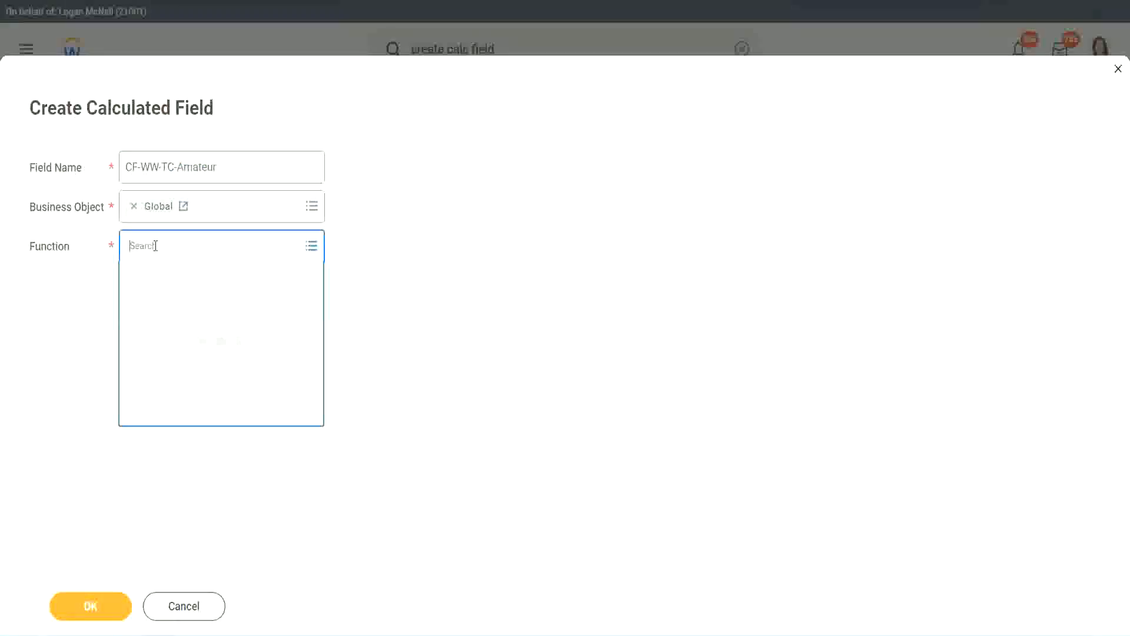
pyautogui.write('text cons')
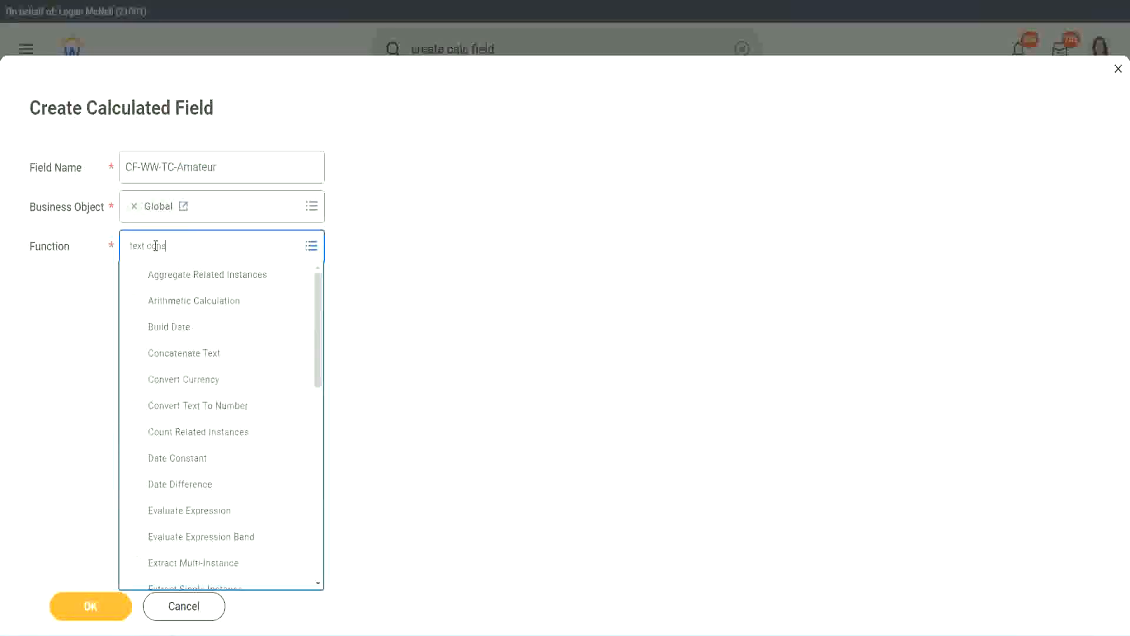
pyautogui.write('t')
pyautogui.press('Return')
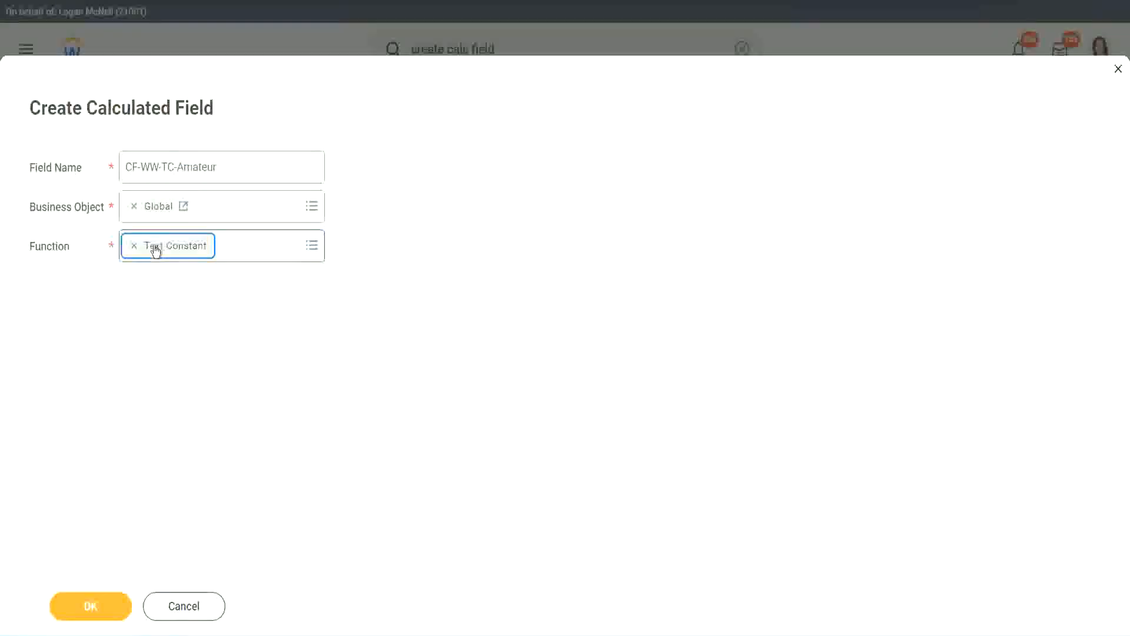
pyautogui.click(94, 615)
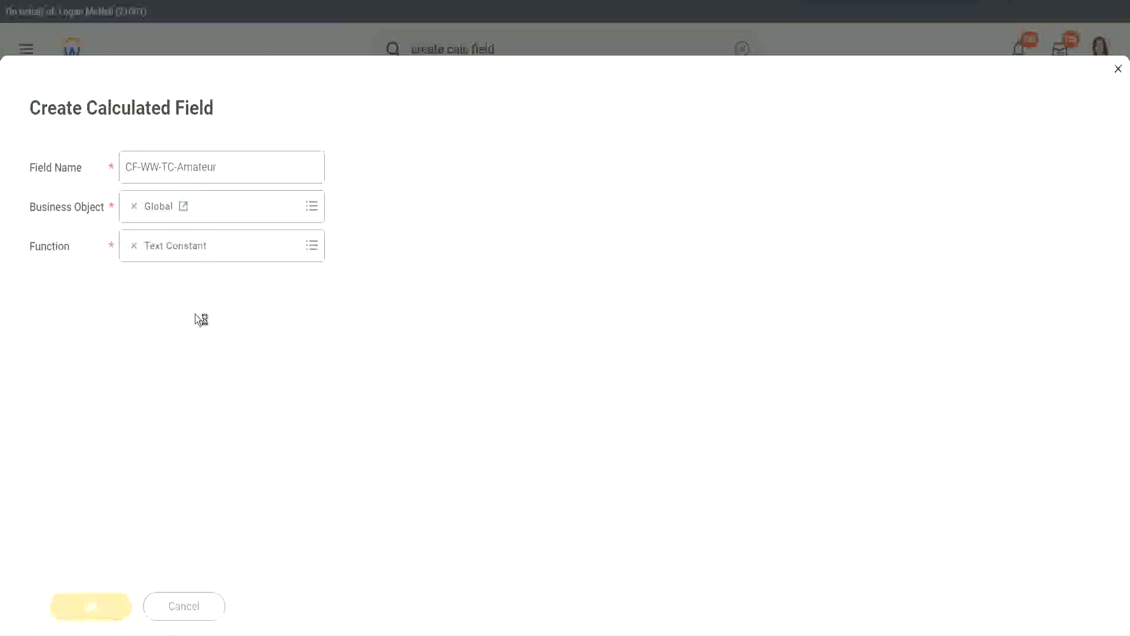
# Set the text constant's value to Amateur and save the calculated field
pyautogui.click(162, 330)
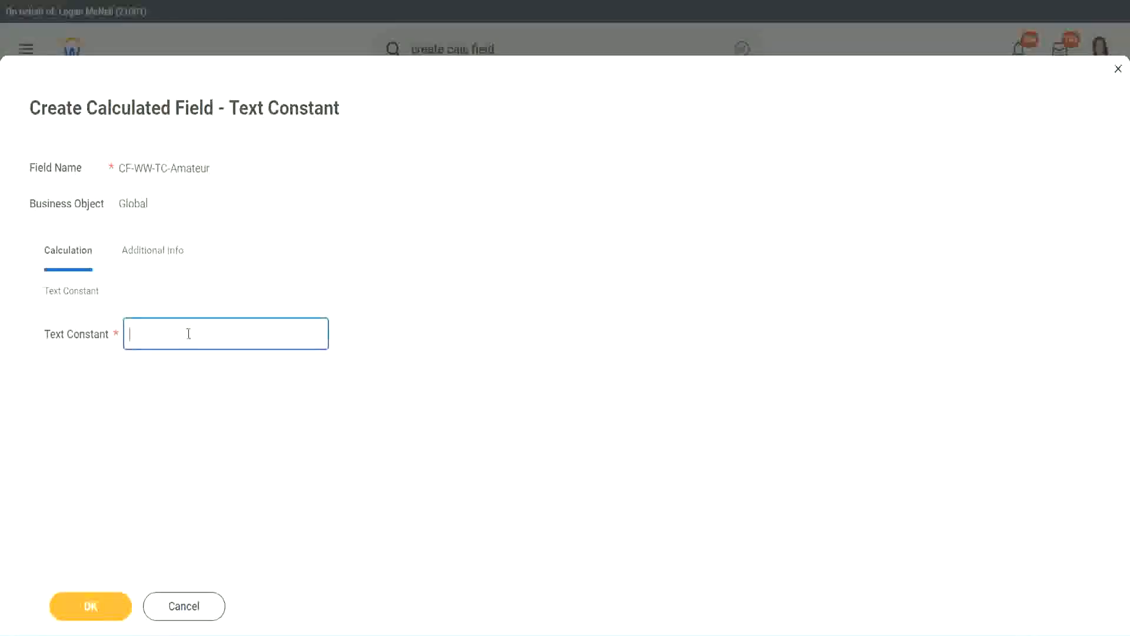
pyautogui.hotkey('ctrl', 'v')
pyautogui.click(94, 608)
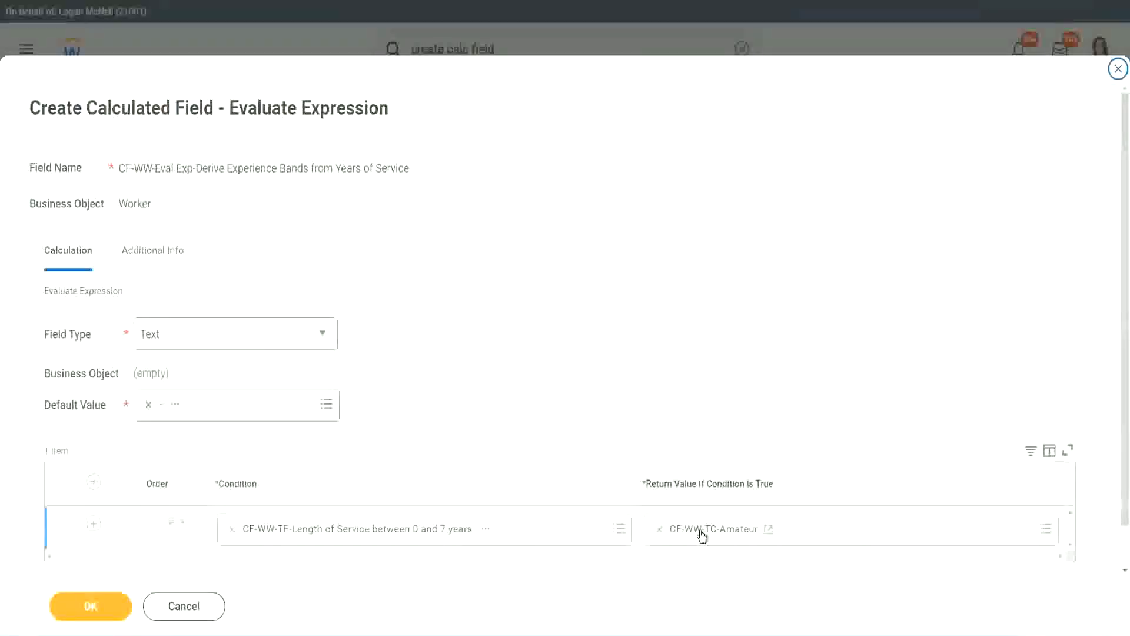
# Copy the text of the CF-WW-TC-Amateur return value in the first condition row
pyautogui.rightClick(702, 531)
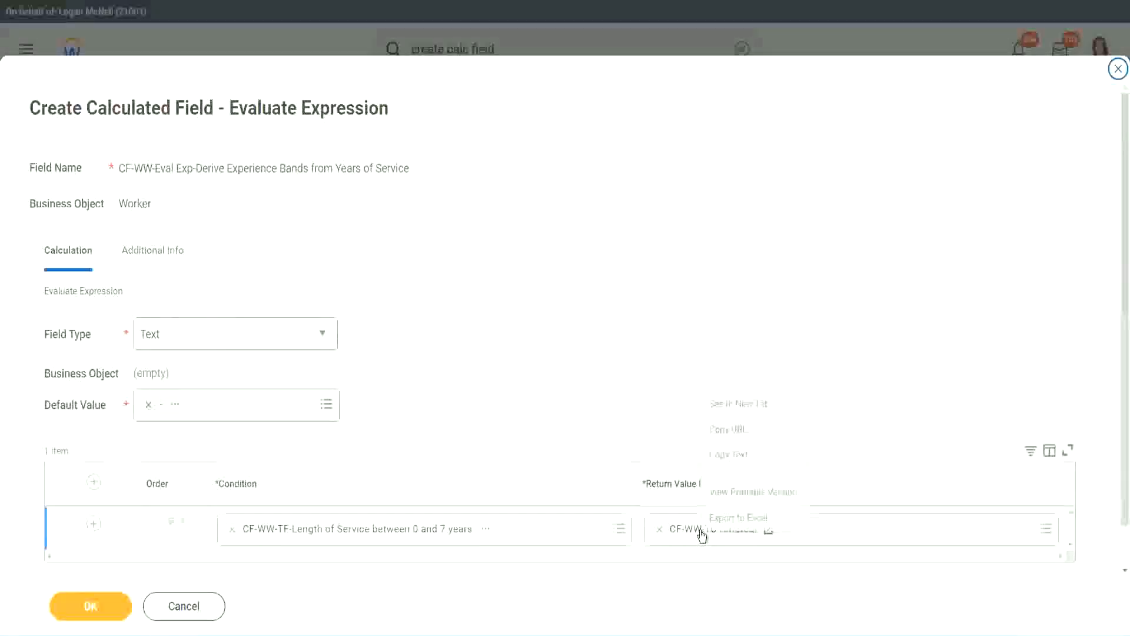
pyautogui.click(739, 455)
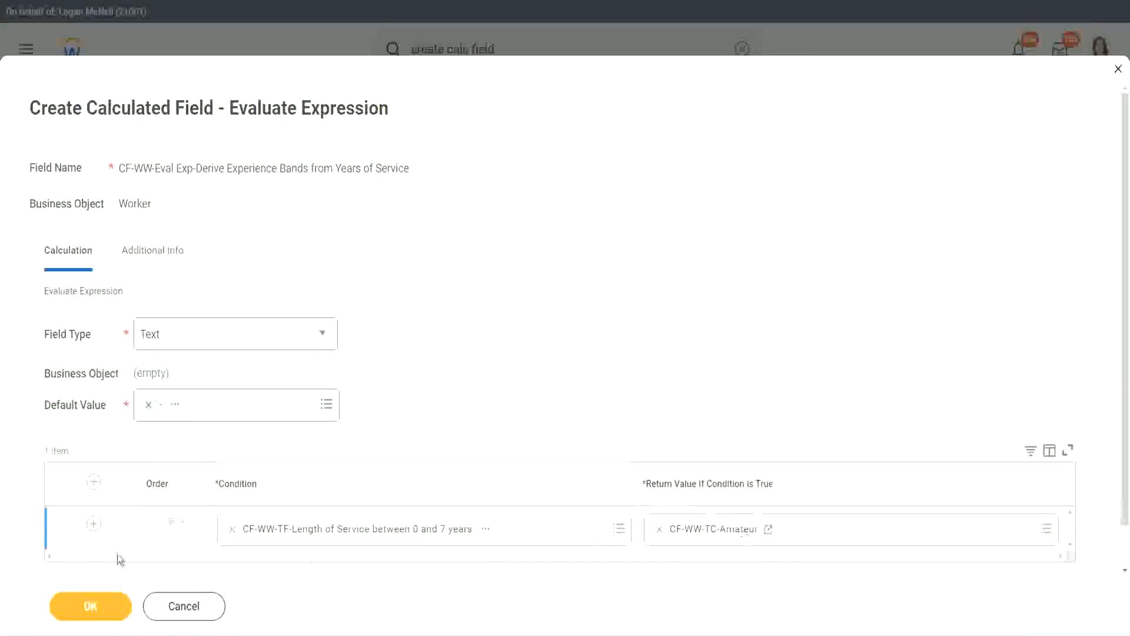
pyautogui.click(73, 534)
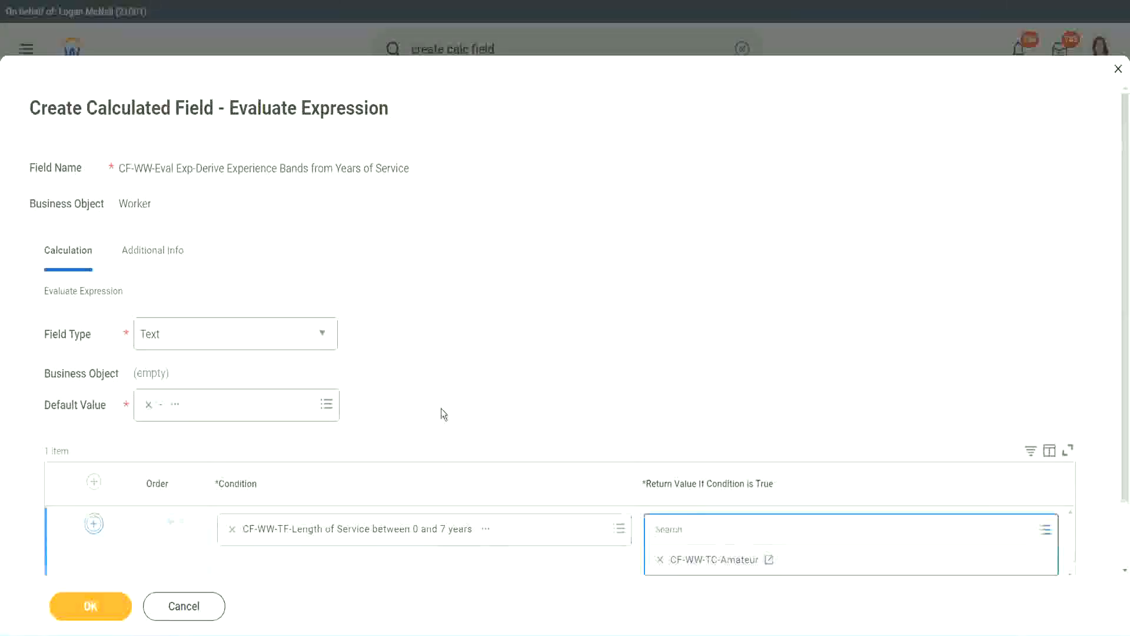
# Add three condition rows and set the second row's condition to CF-WW-TF-Length of Service between 8 and 15 years
pyautogui.click(94, 523)
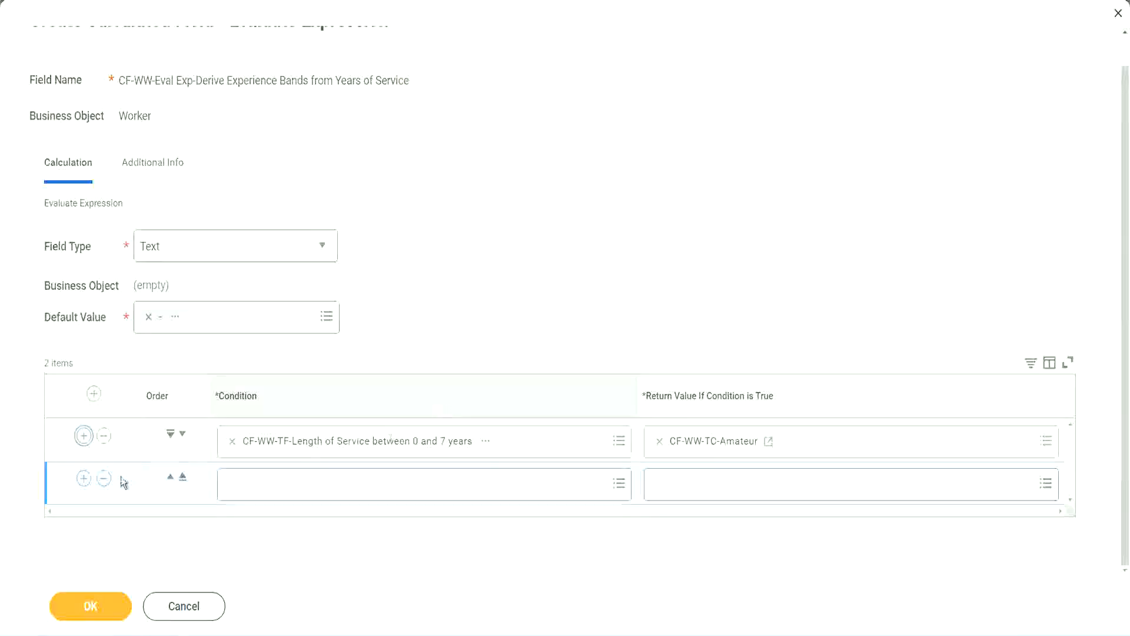
pyautogui.click(84, 478)
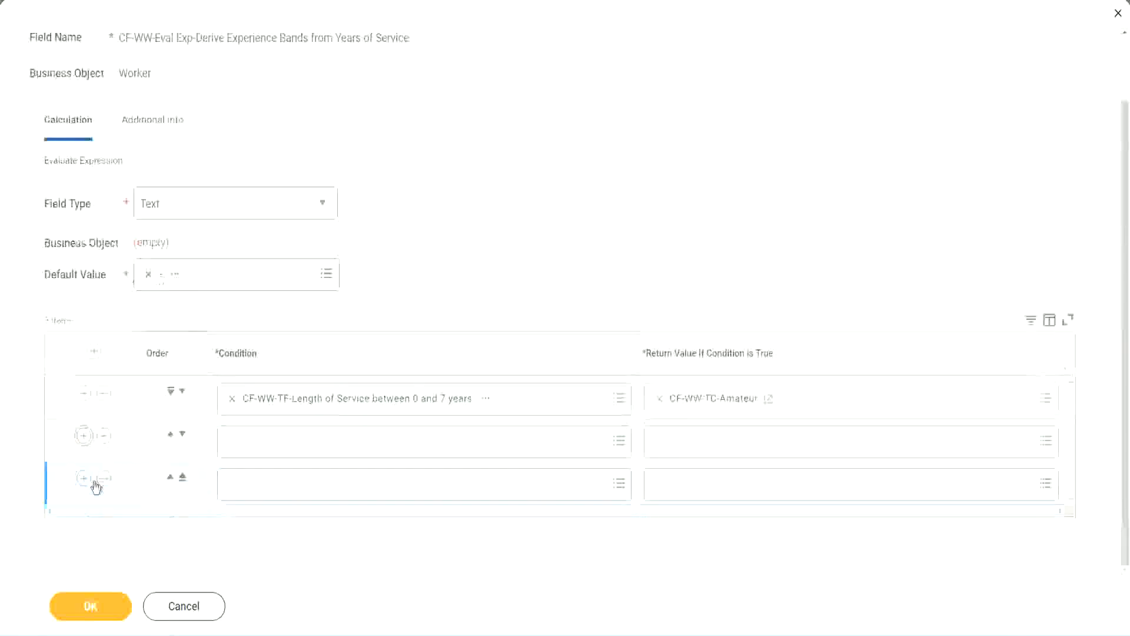
pyautogui.click(278, 449)
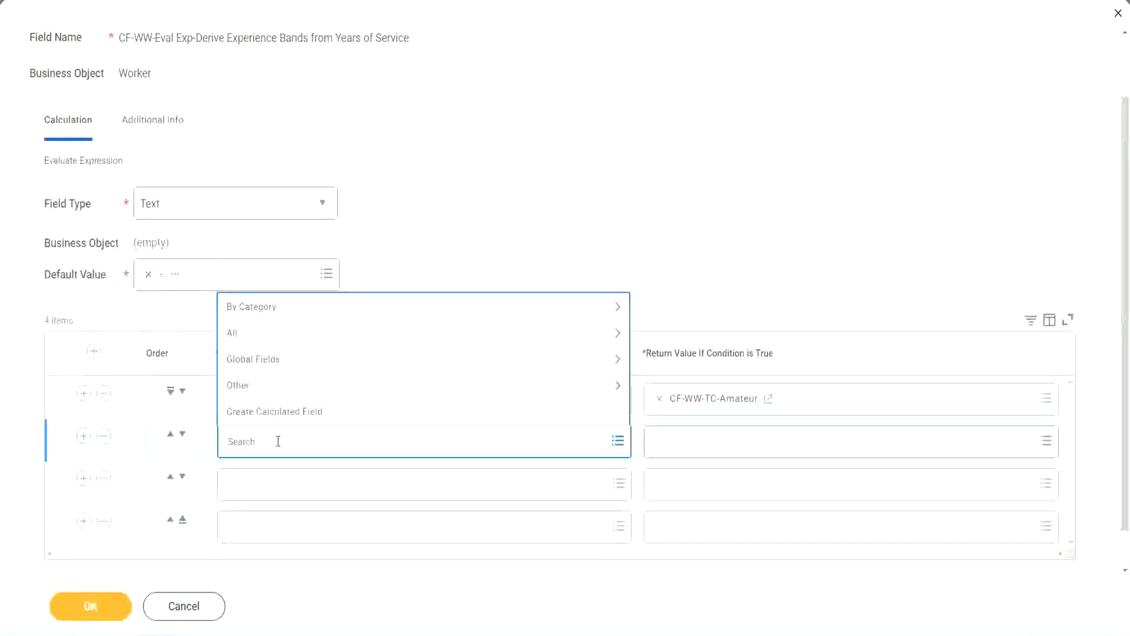
pyautogui.write('cf-ww')
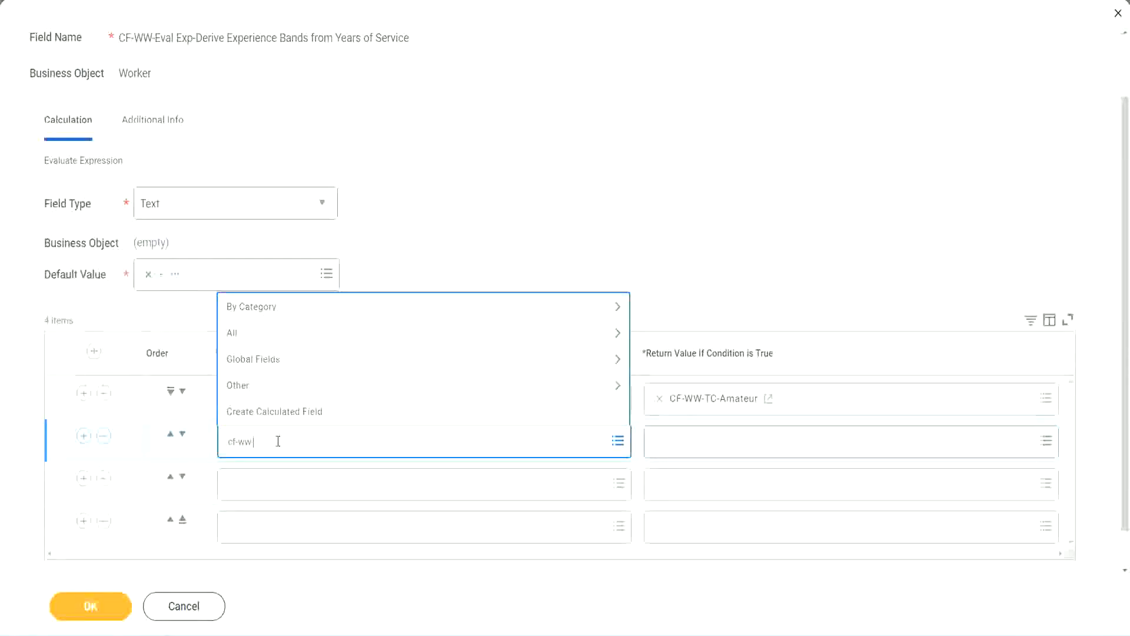
pyautogui.write('-tf')
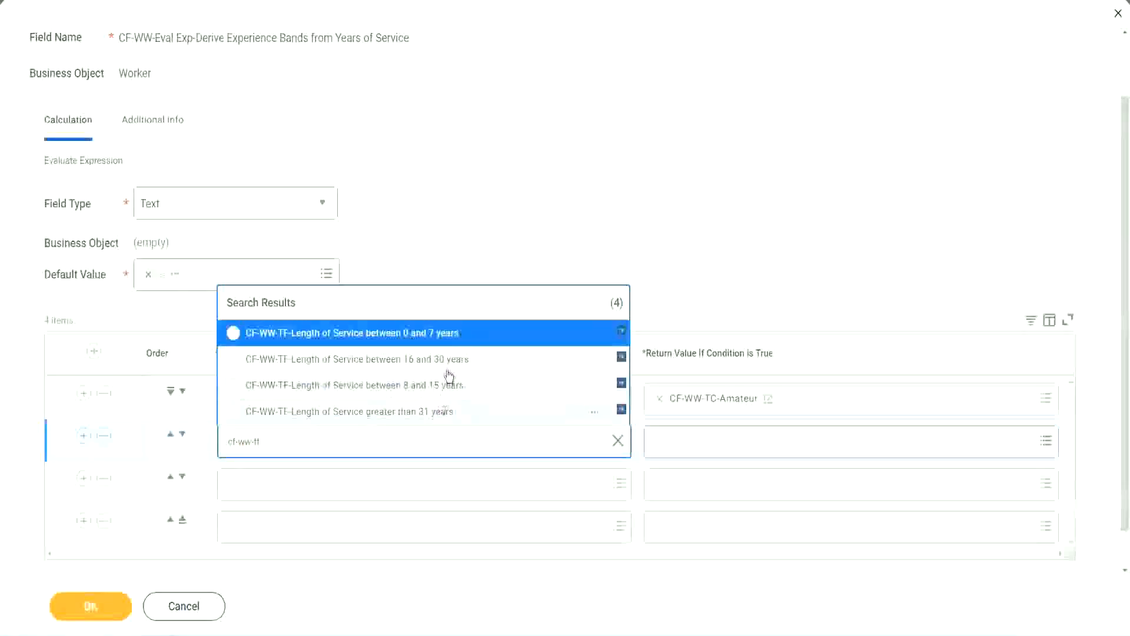
pyautogui.click(455, 351)
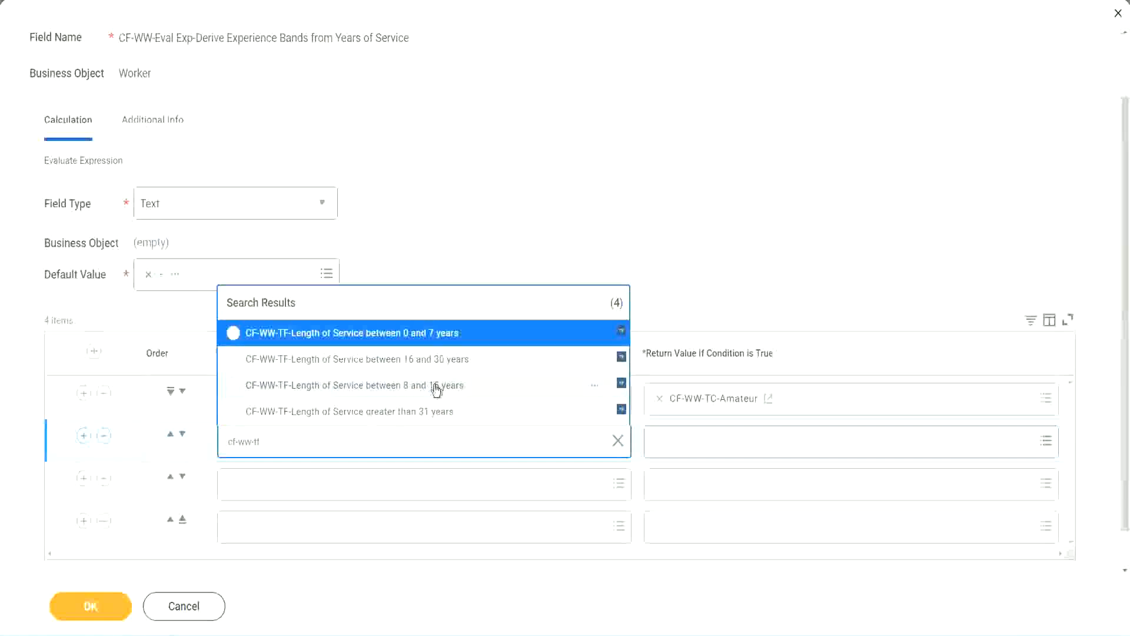
pyautogui.click(436, 387)
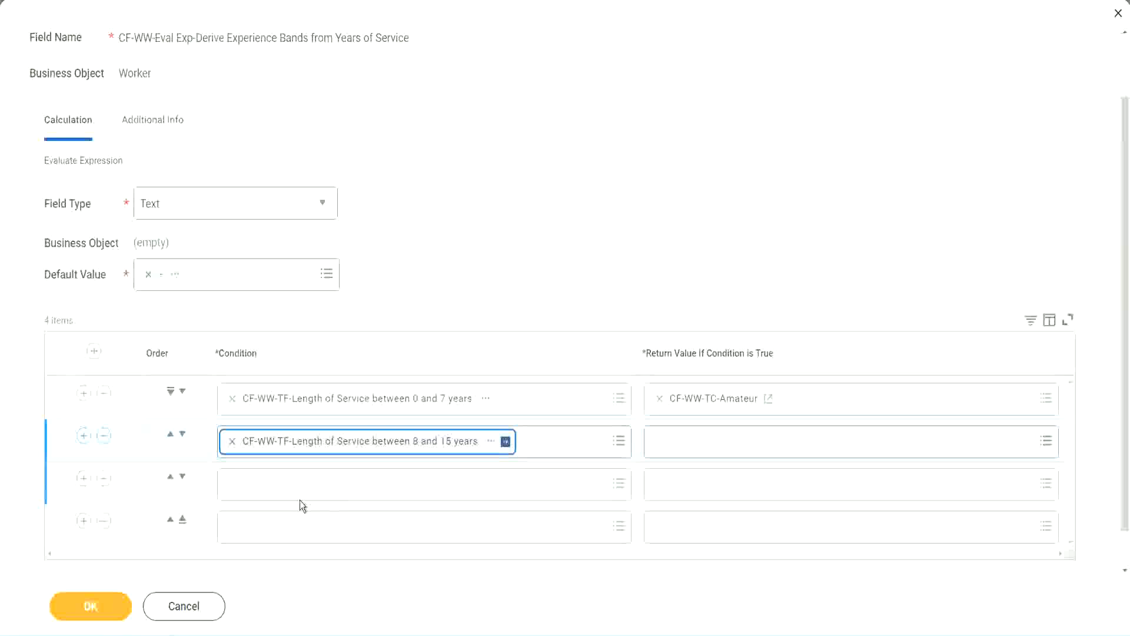
# Set the third row's condition to CF-WW-TF-Length of Service between 16 and 30 years
pyautogui.click(285, 483)
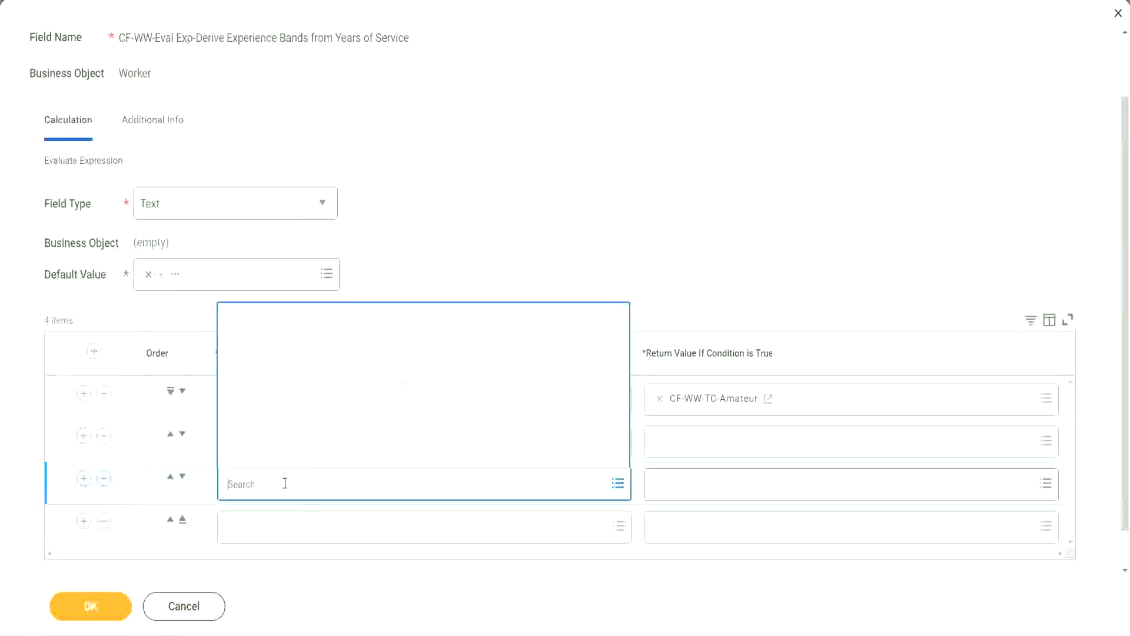
pyautogui.write('cf-ww')
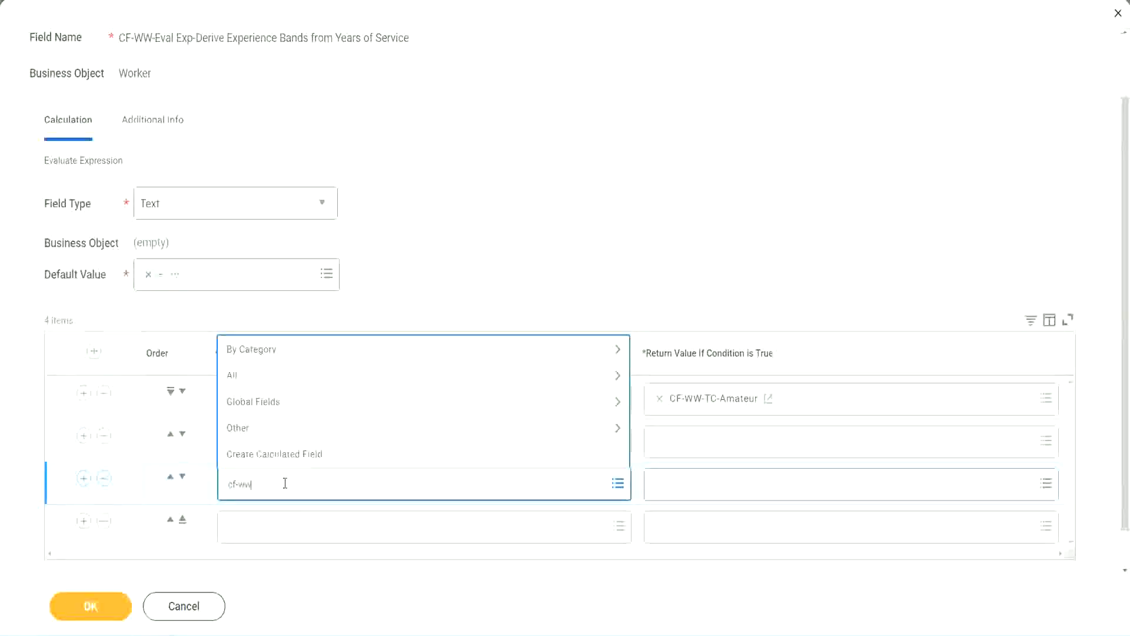
pyautogui.write('-tf')
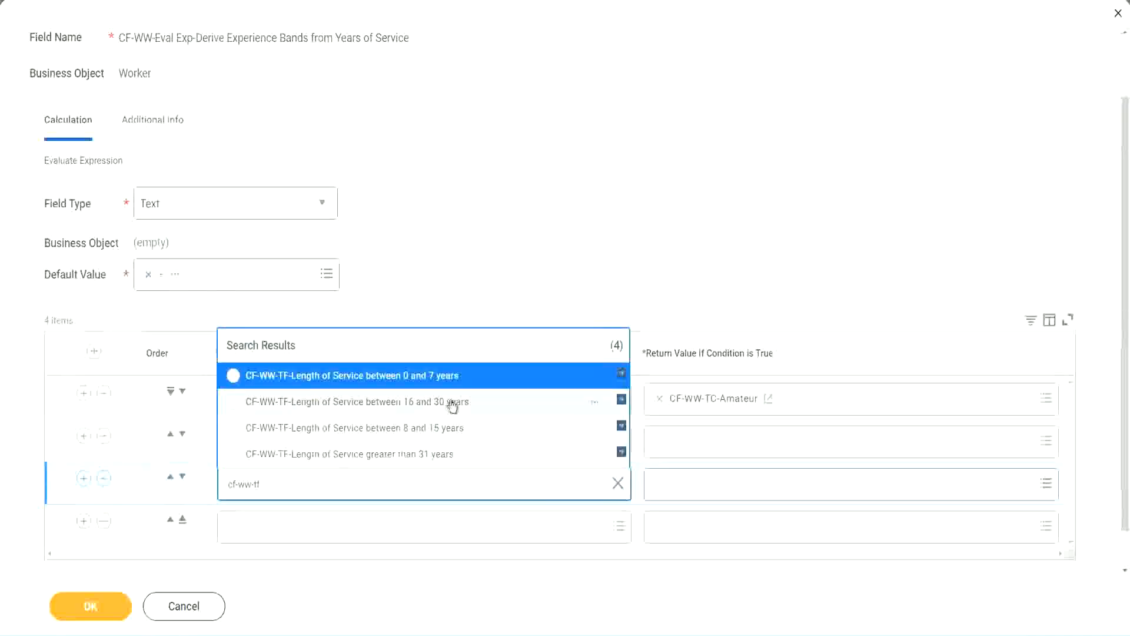
pyautogui.click(453, 406)
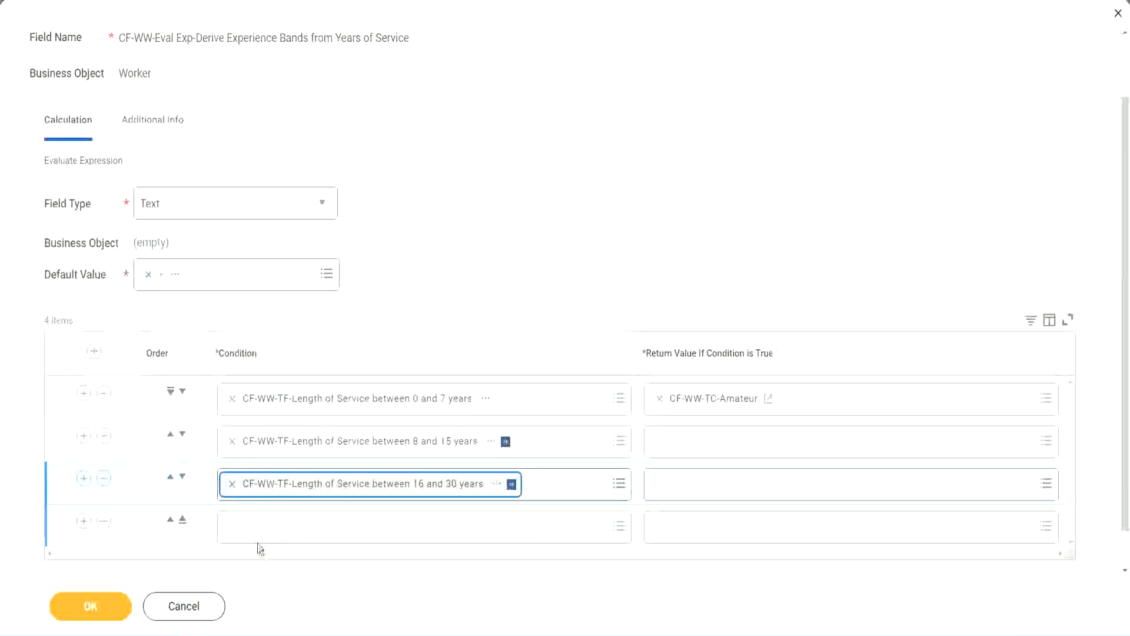
# Set the fourth row's condition to CF-WW-TF-Length of Service greater than 31 years
pyautogui.click(266, 528)
pyautogui.write('cf-ww')
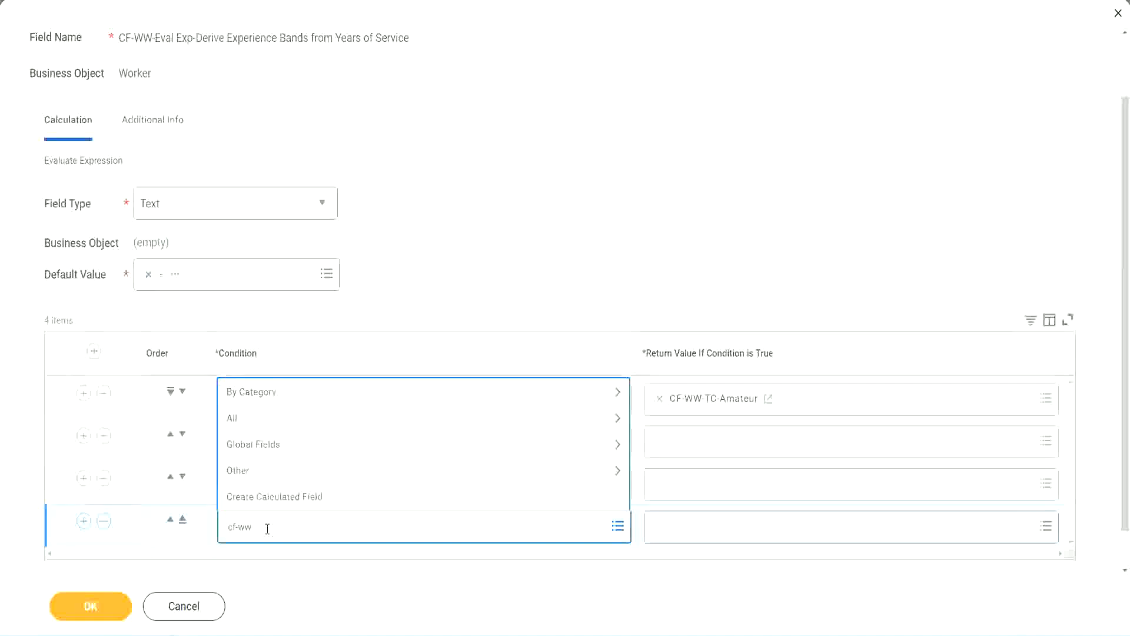
pyautogui.write(' tf 31')
pyautogui.press('Return')
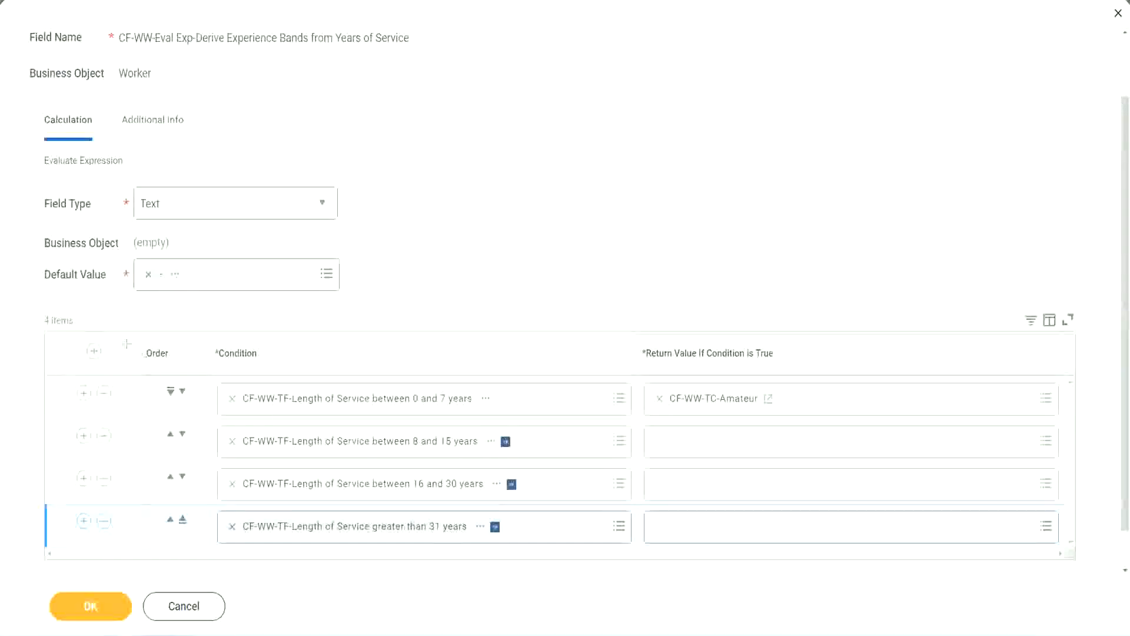
# Try placing the 8 to 15 years condition above the 0 to 7 years condition and restore the original order
pyautogui.moveTo(127, 344); pyautogui.dragTo(126, 465)
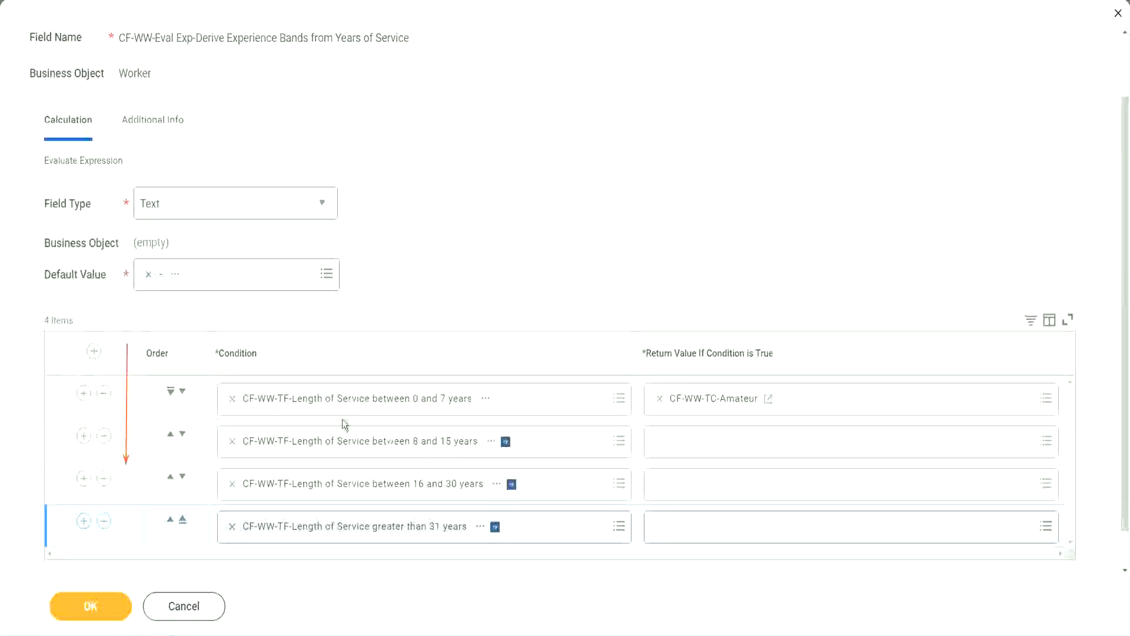
pyautogui.click(171, 437)
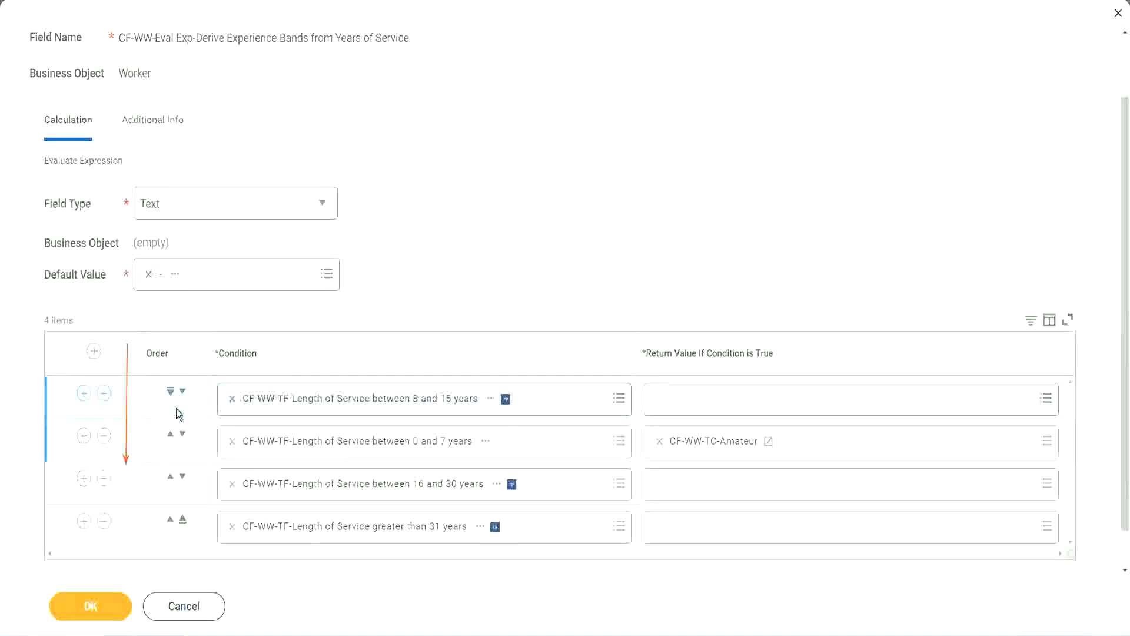
pyautogui.click(182, 391)
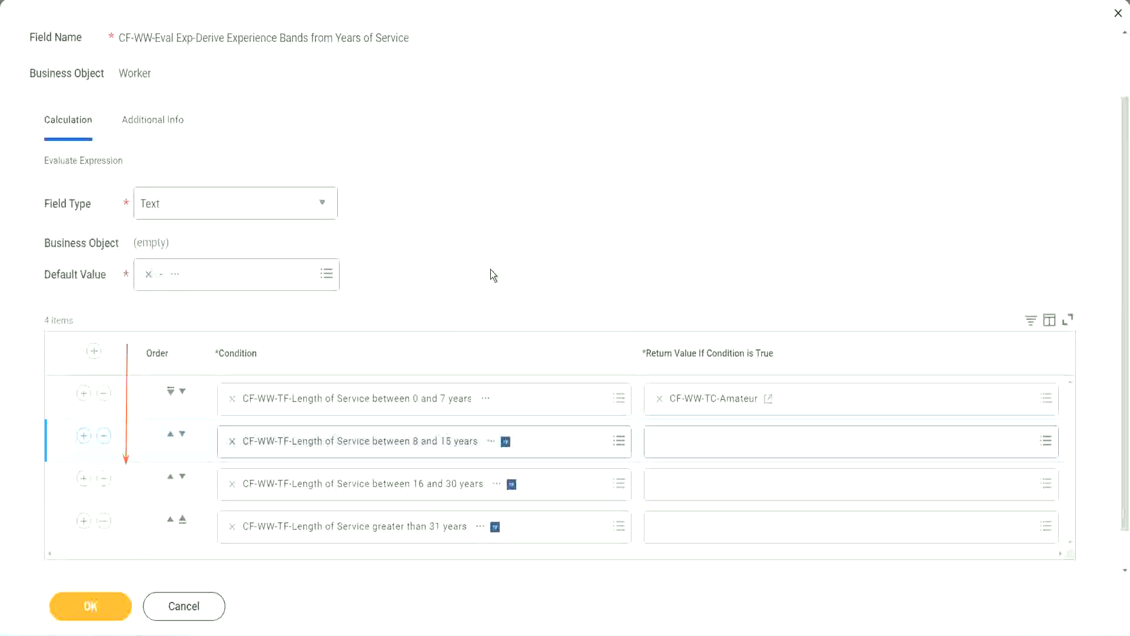
# Copy the CF-WW-TC-Amateur return value's text while trying the 8 to 15 years condition in first place, and move that row back to second
pyautogui.click(169, 436)
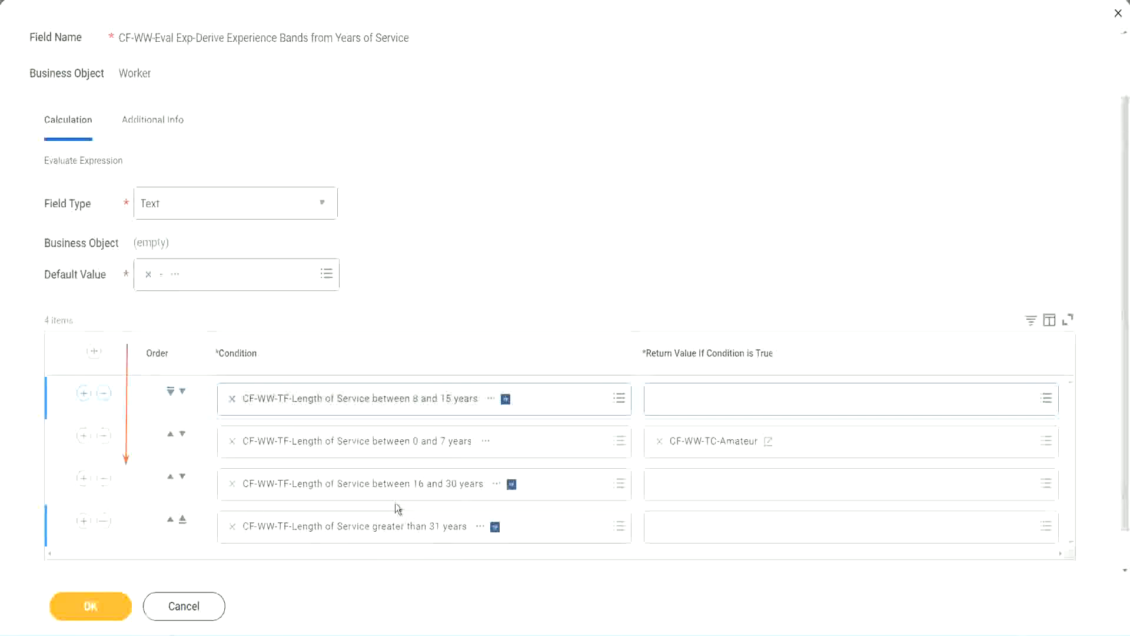
pyautogui.rightClick(715, 451)
pyautogui.click(677, 506)
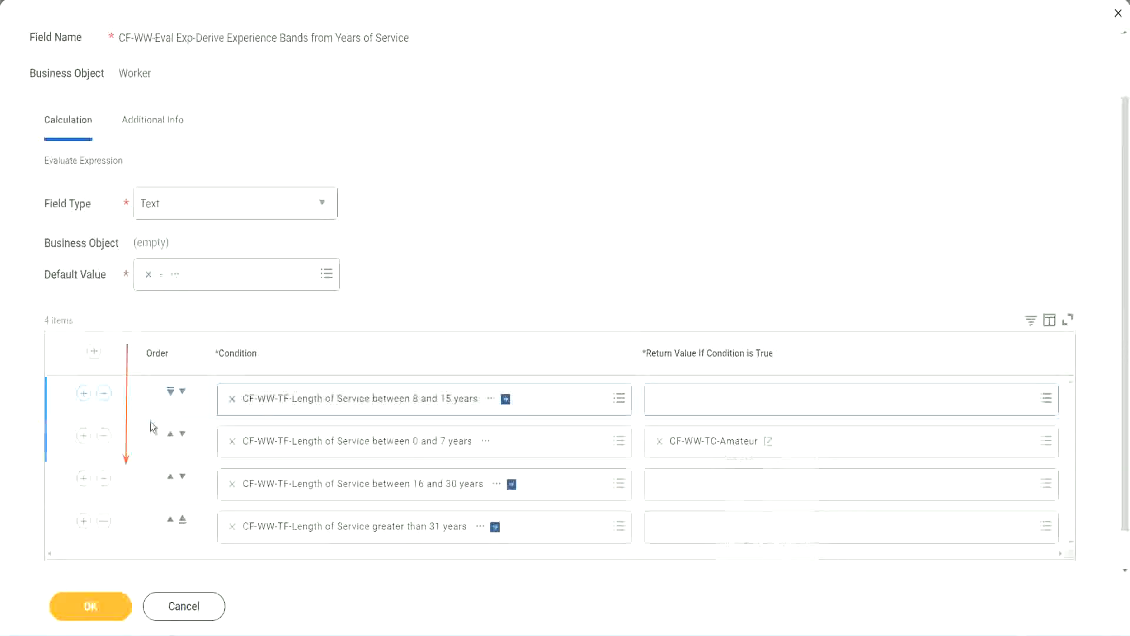
pyautogui.click(182, 391)
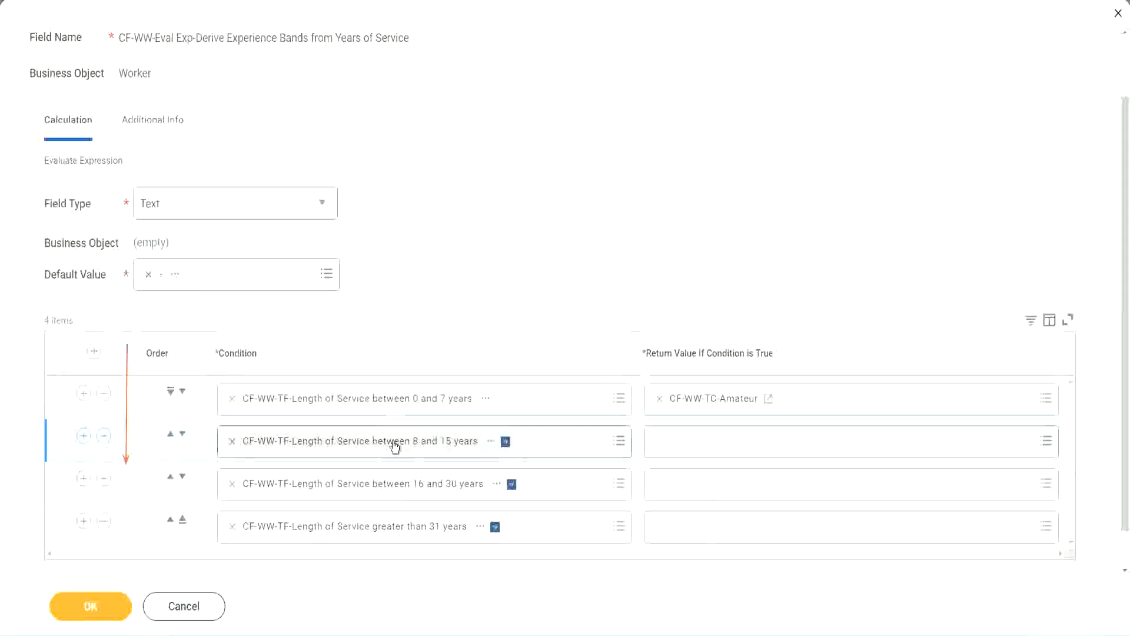
# For the 8 to 15 years return value, create a calculated field named CF-WW-TC-Experienced on Global with the Text Constant function
pyautogui.click(656, 438)
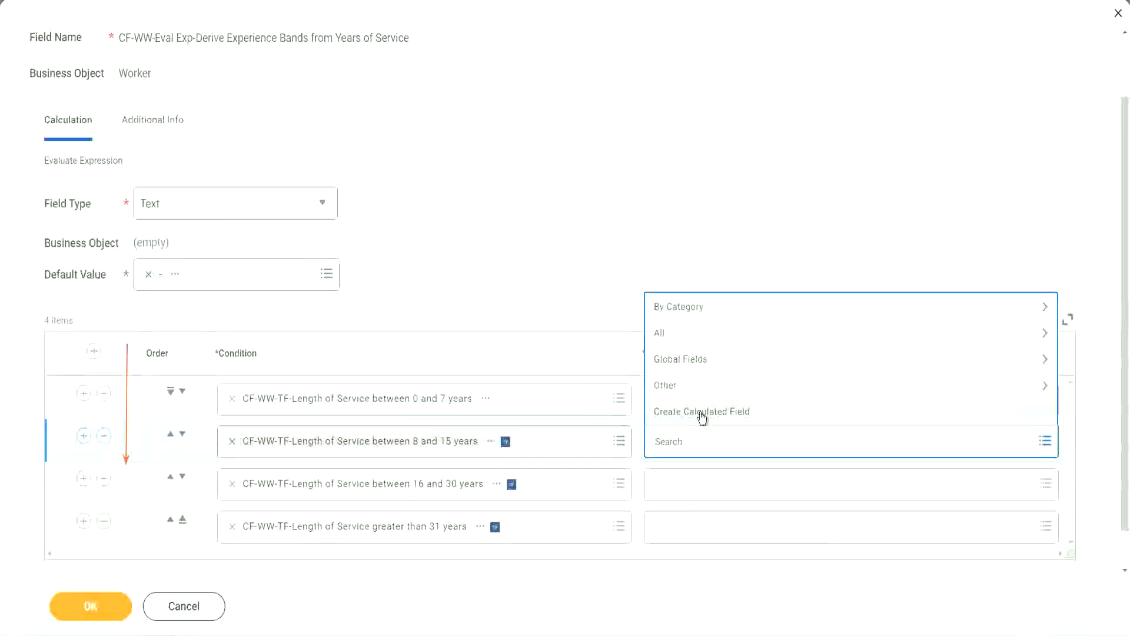
pyautogui.click(701, 413)
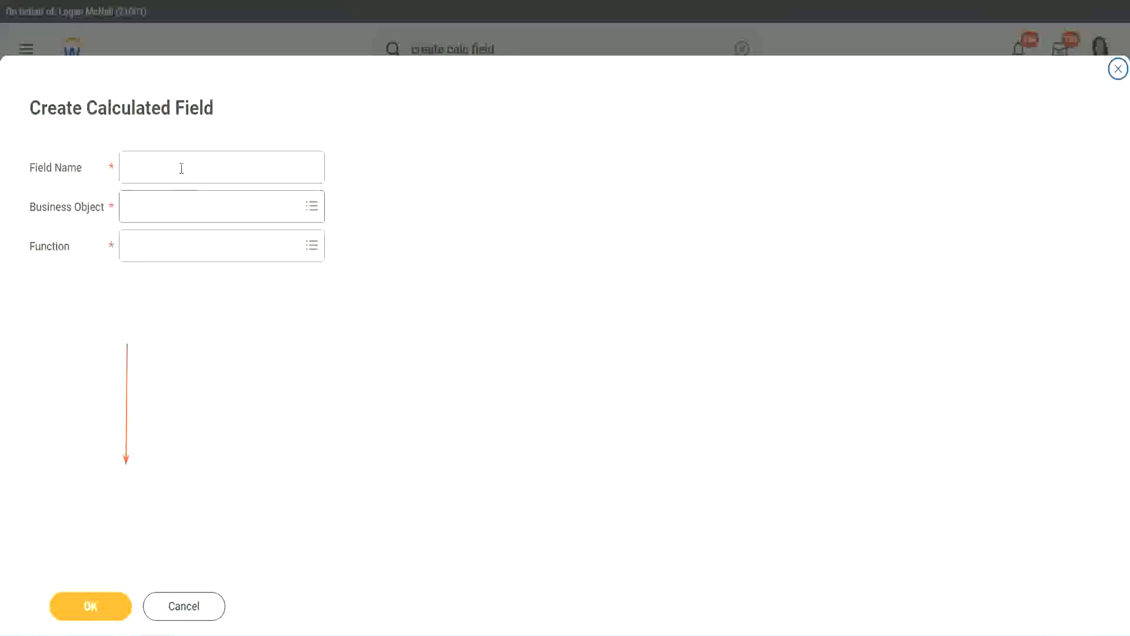
pyautogui.click(180, 168)
pyautogui.hotkey('ctrl', 'v')
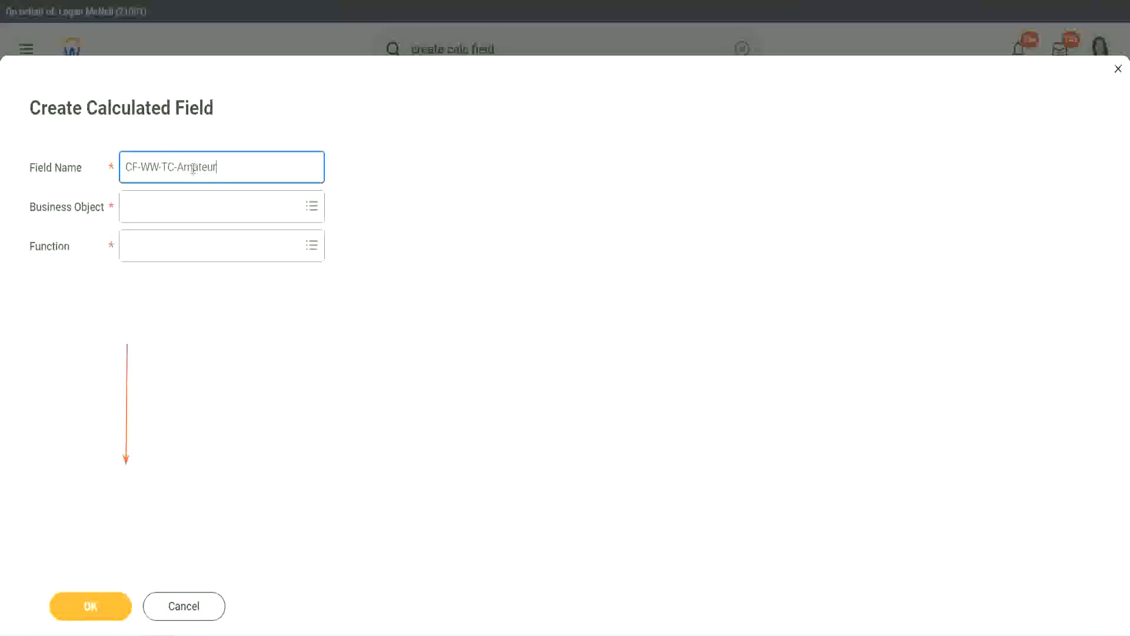
pyautogui.doubleClick(193, 167)
pyautogui.write('Experienced')
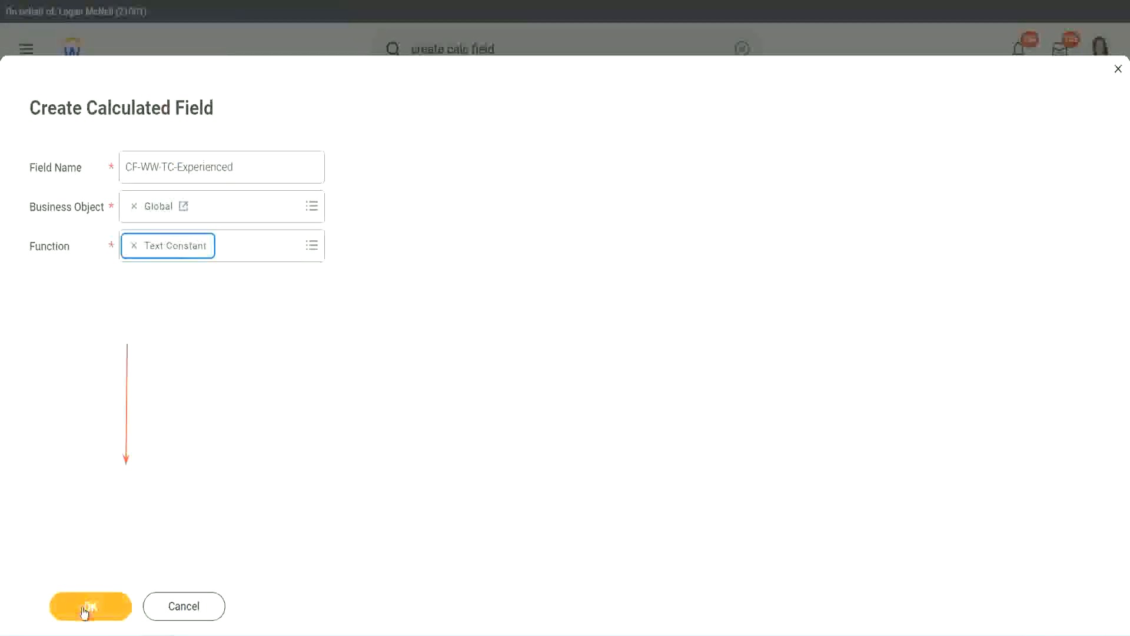
pyautogui.click(88, 606)
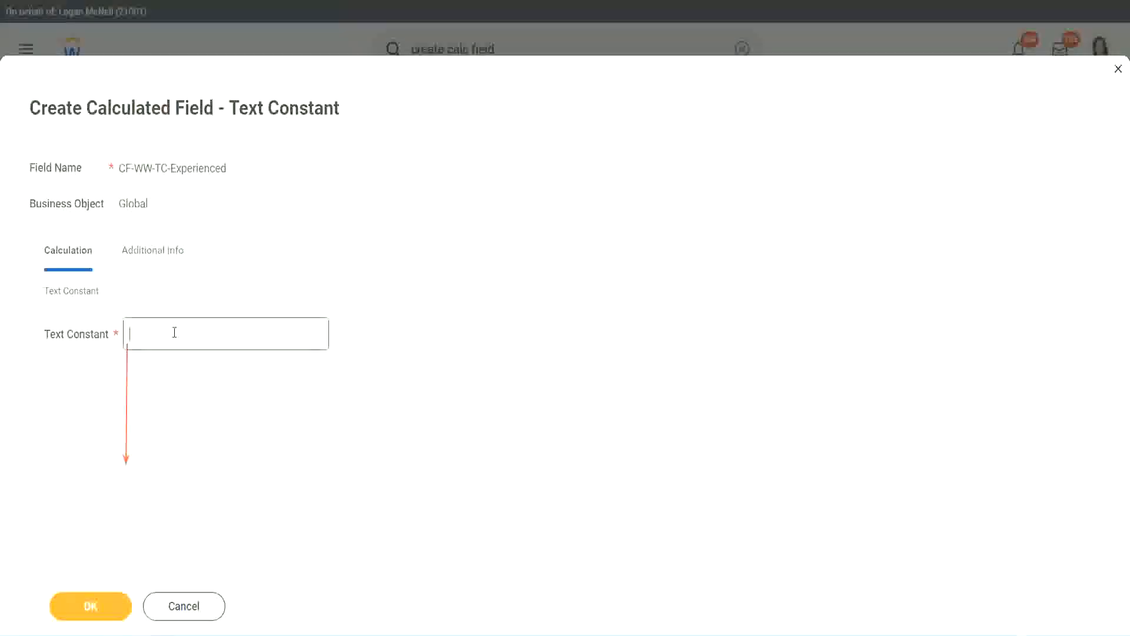
# Set the text constant's value to Experienced and save the calculated field
pyautogui.click(172, 335)
pyautogui.write('Experienced')
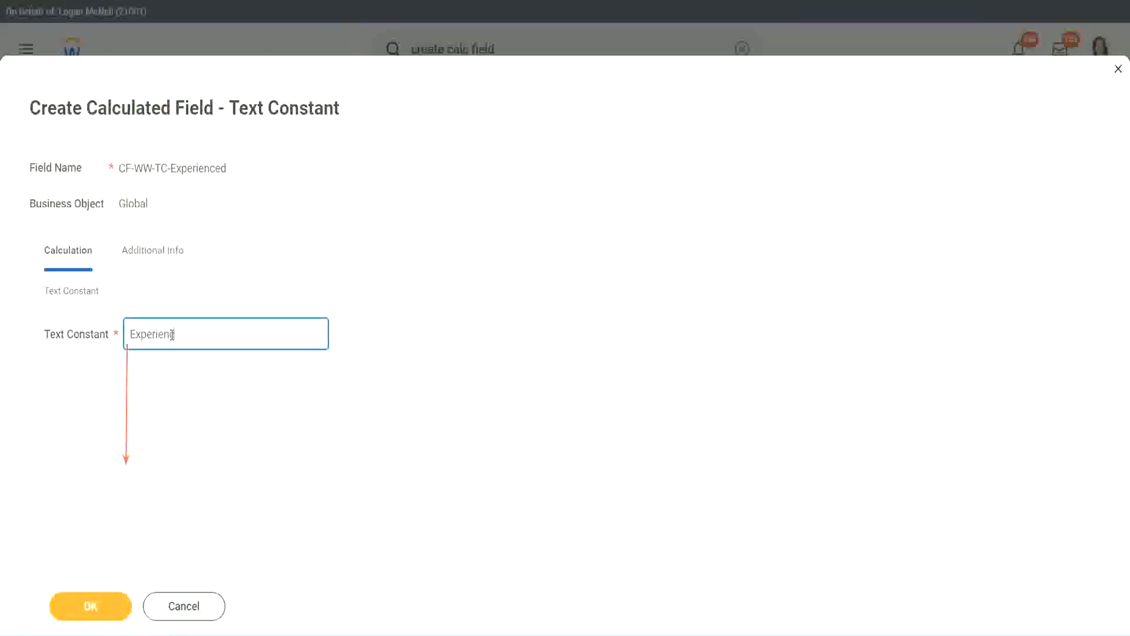
pyautogui.click(92, 605)
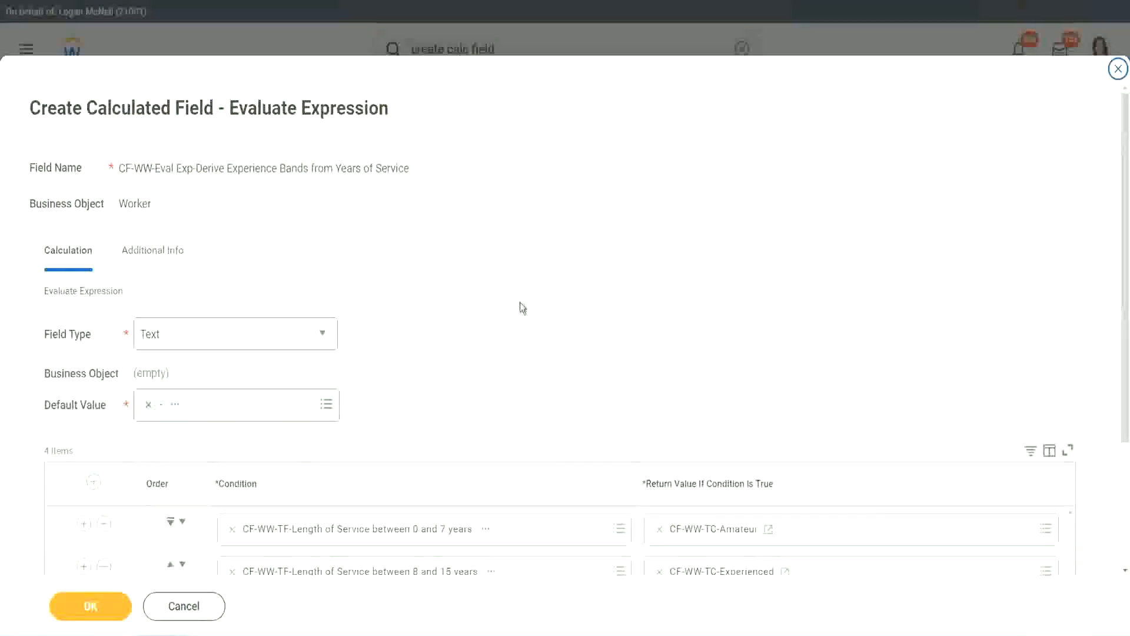
# Start a new calculated field for the 16 to 30 years return value and paste the copied name CF-WW-TC-Amateur
pyautogui.scroll(-2, 520, 302)
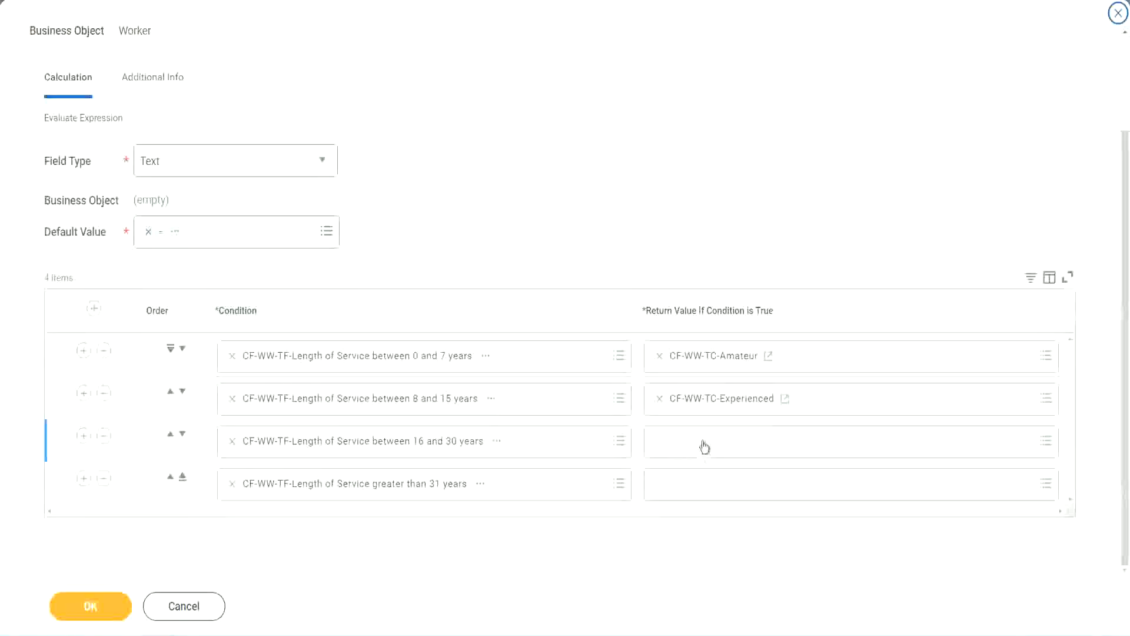
pyautogui.click(701, 441)
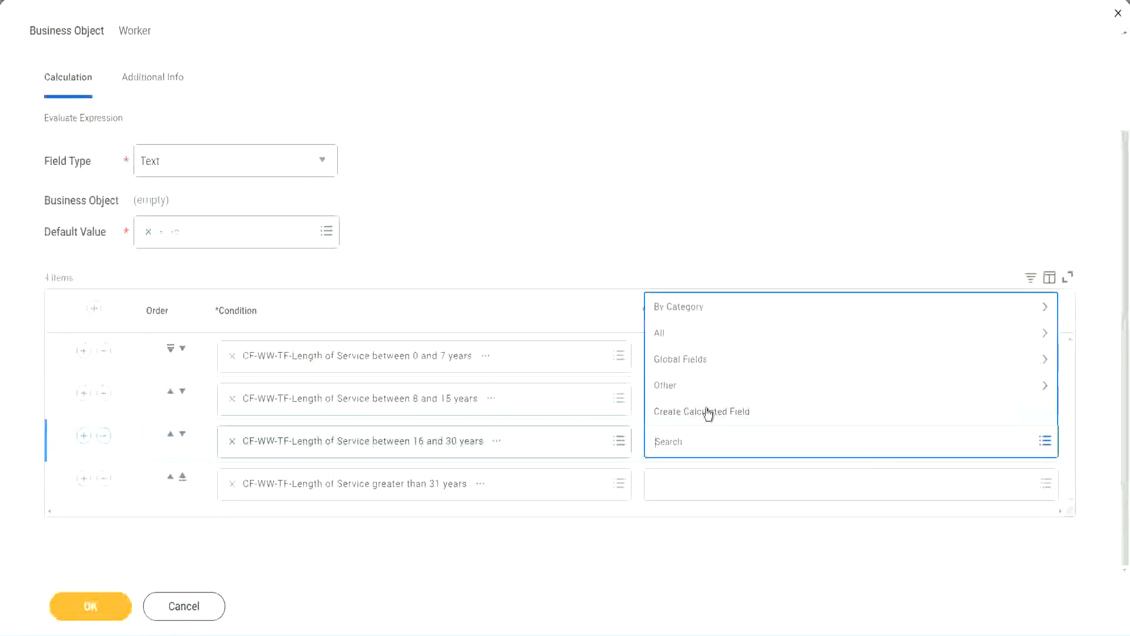
pyautogui.click(708, 411)
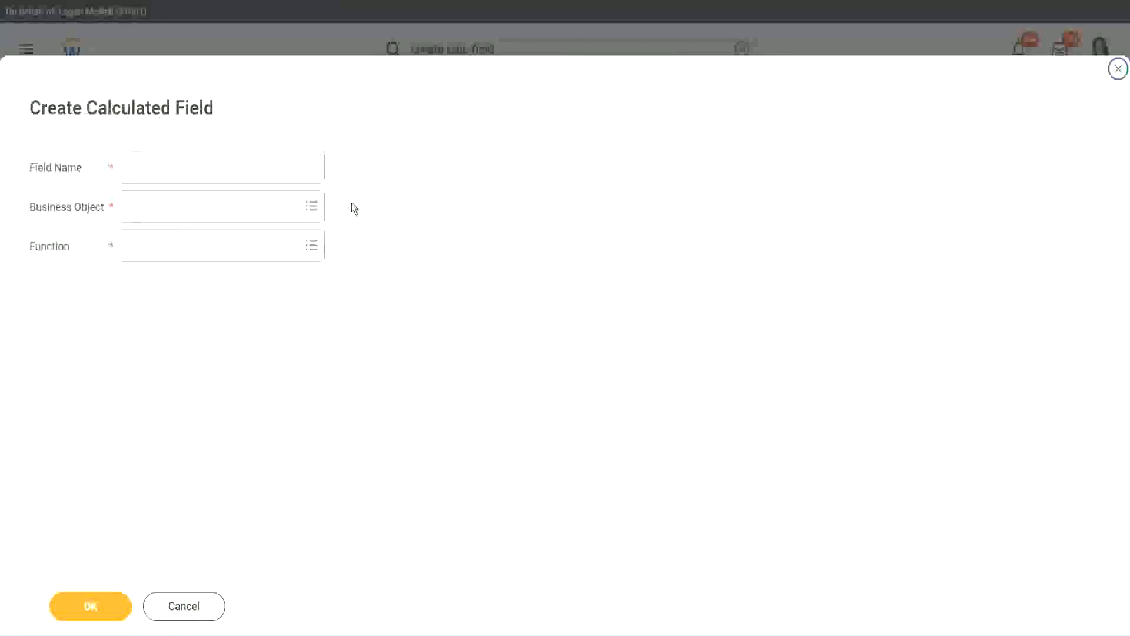
pyautogui.click(239, 167)
pyautogui.hotkey('ctrl', 'v')
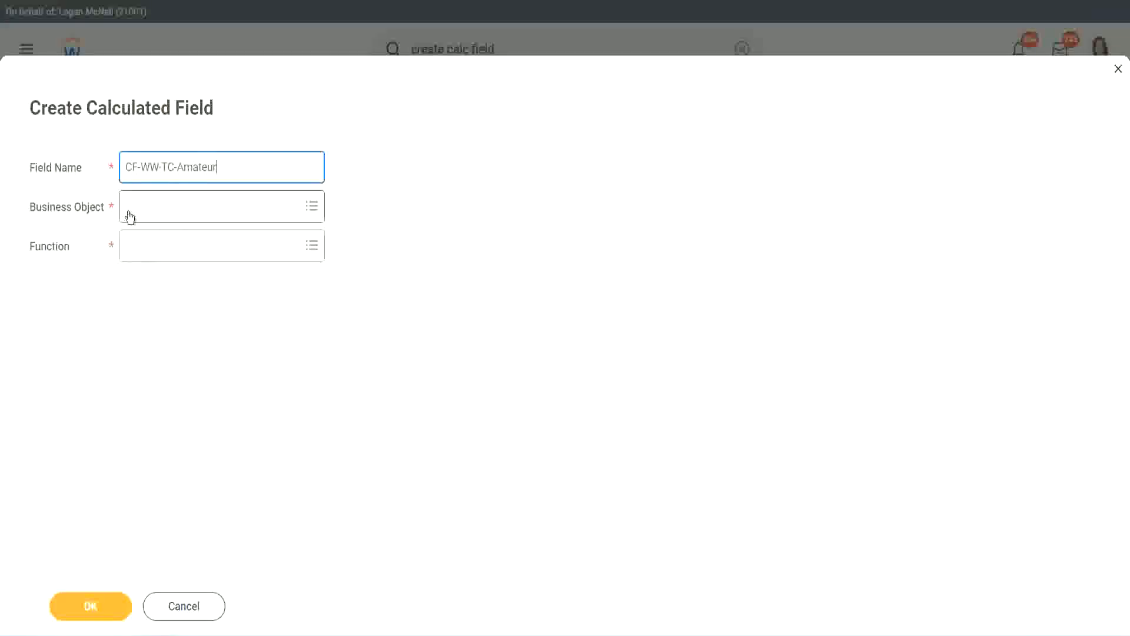
# Set the new calculated field's business object to Global
pyautogui.click(130, 208)
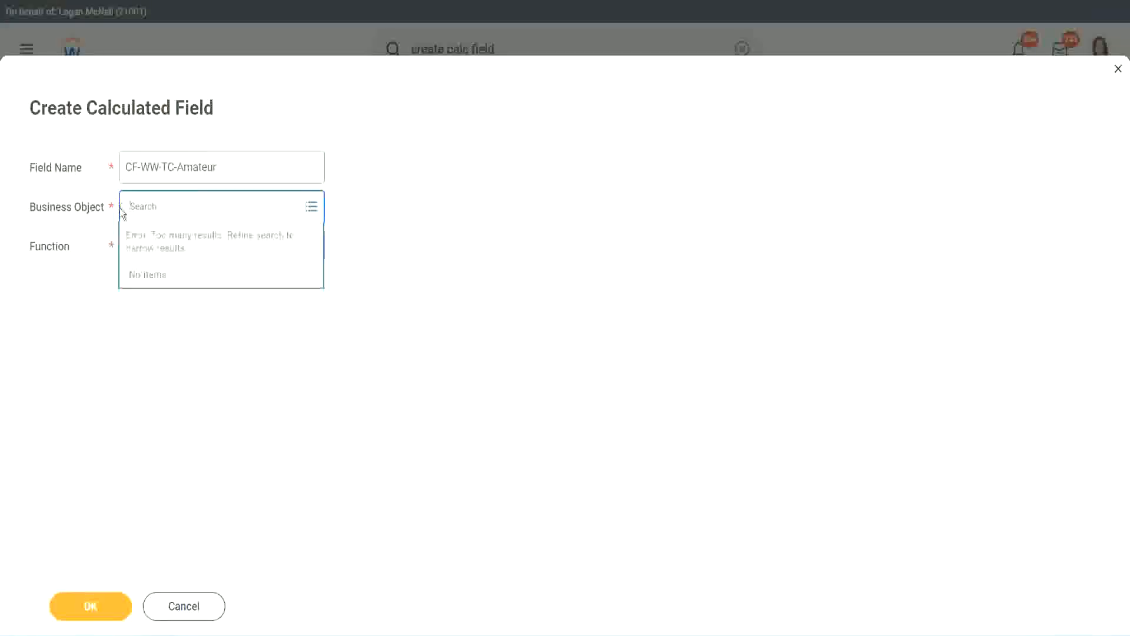
pyautogui.write('global')
pyautogui.press('Return')
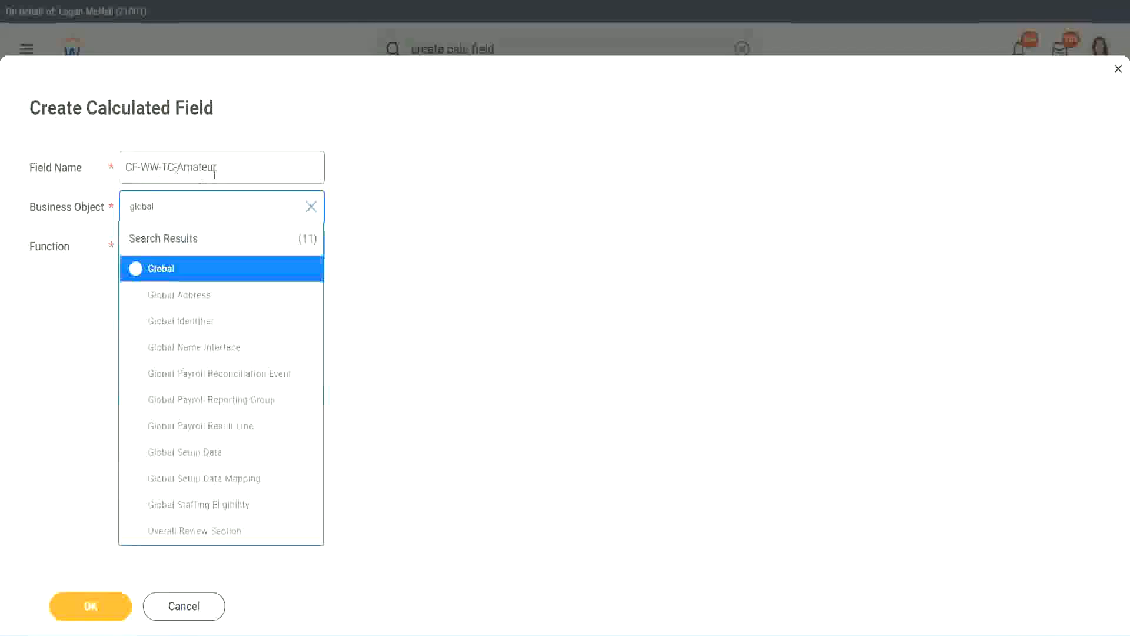
pyautogui.click(159, 271)
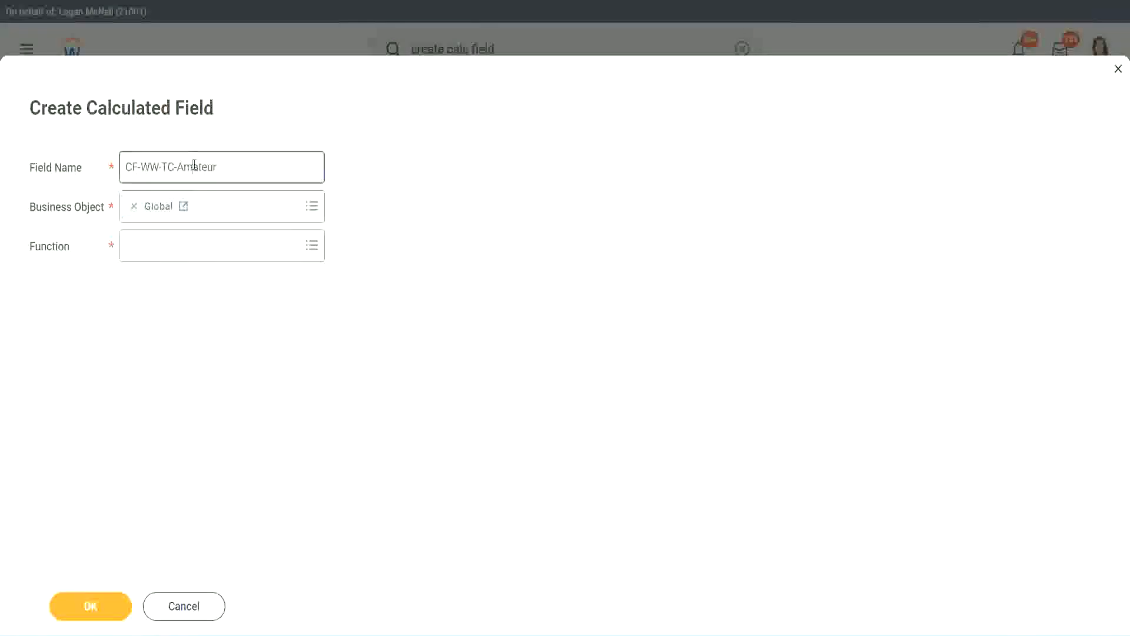
# Rename the new field to CF-WW-TC-Senior and choose Text Constant as its function
pyautogui.doubleClick(207, 167)
pyautogui.write('Senior')
pyautogui.click(181, 256)
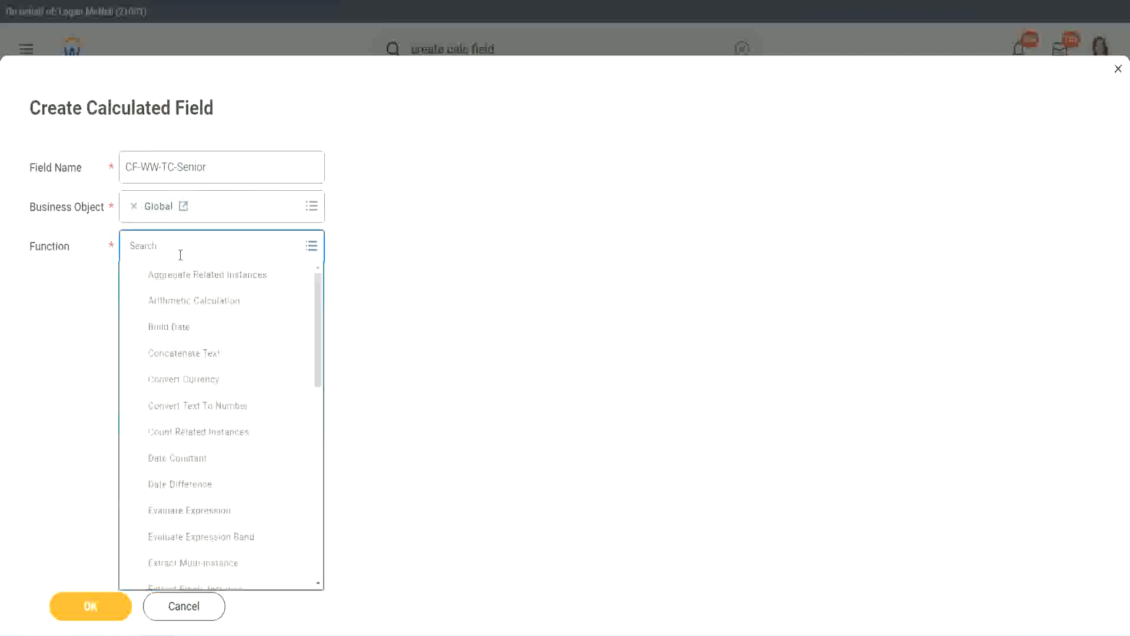
pyautogui.write('tc')
pyautogui.click(178, 299)
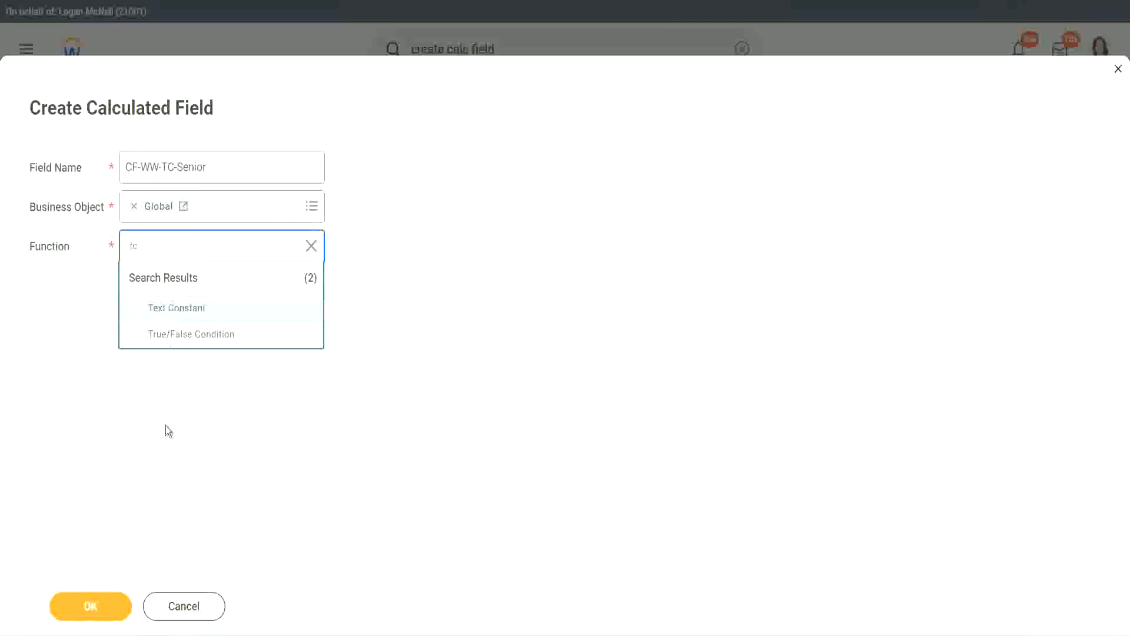
# Continue to the Text Constant definition of CF-WW-TC-Senior, set its value to Senior and save it
pyautogui.click(106, 615)
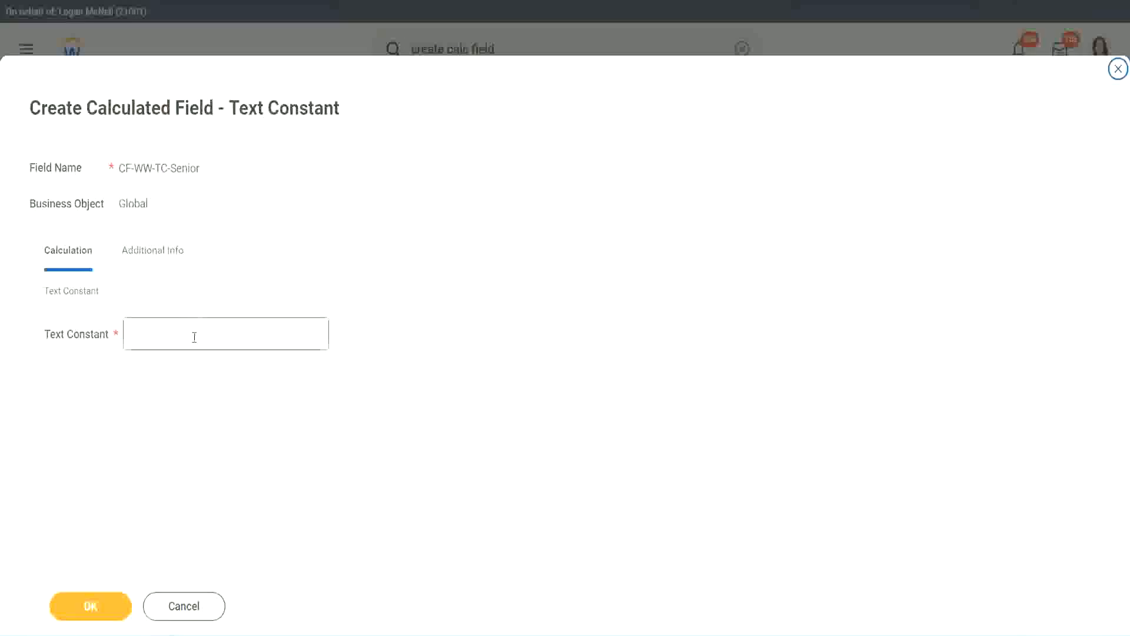
pyautogui.click(194, 337)
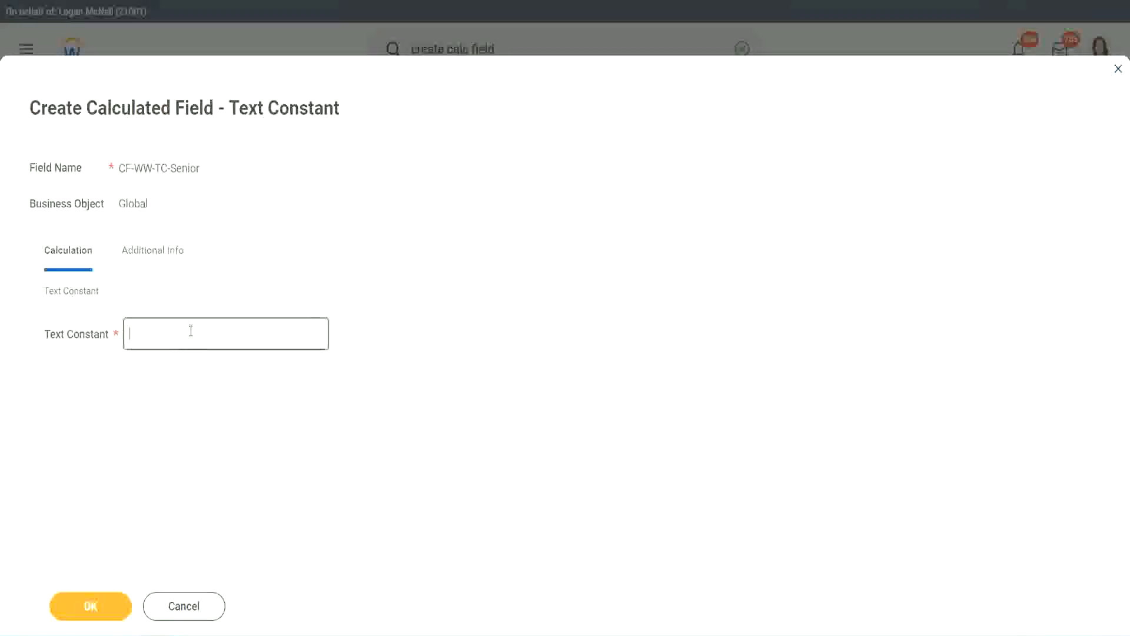
pyautogui.write('Senior')
pyautogui.click(112, 616)
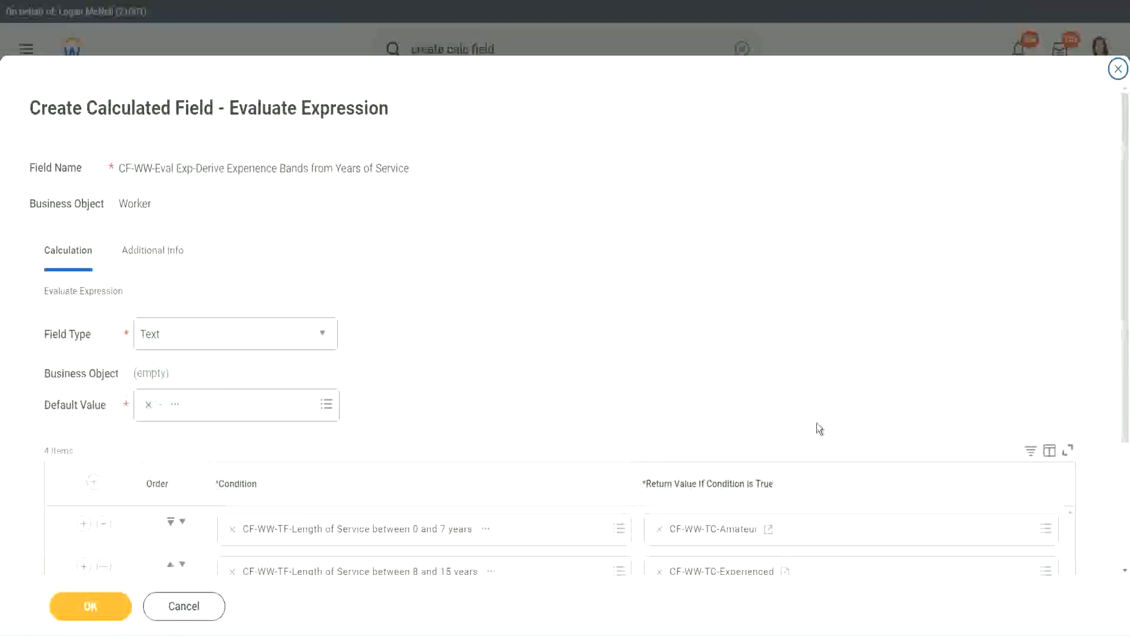
# Start a new calculated field for the greater than 31 years return value and name it CF-WW-TC-Legend
pyautogui.scroll(-3, 817, 428)
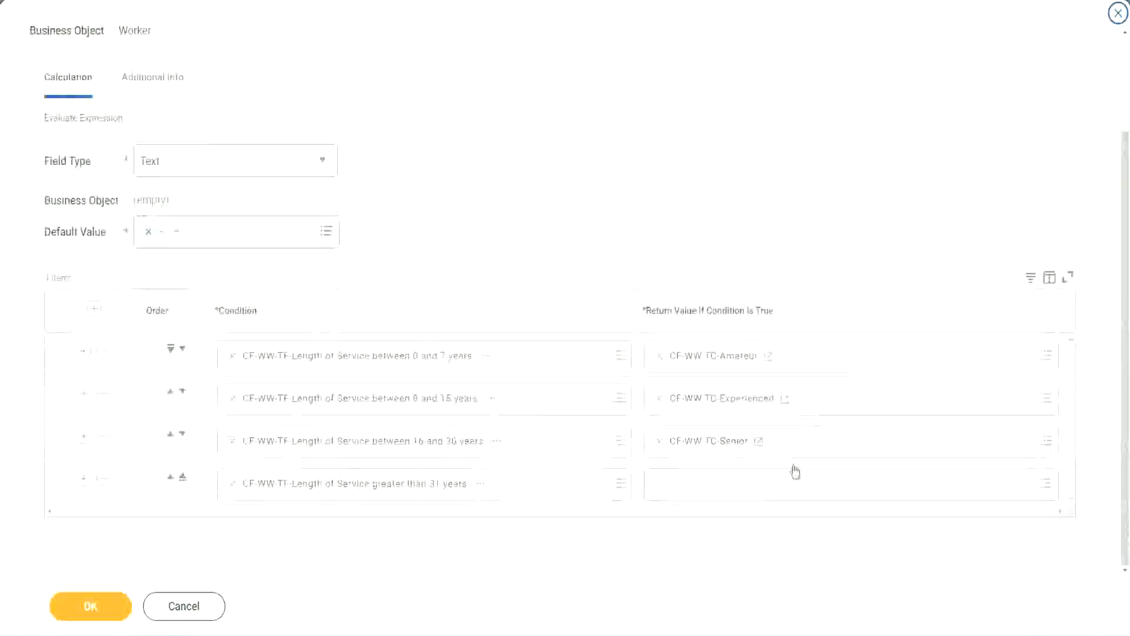
pyautogui.rightClick(690, 449)
pyautogui.click(682, 504)
pyautogui.click(690, 493)
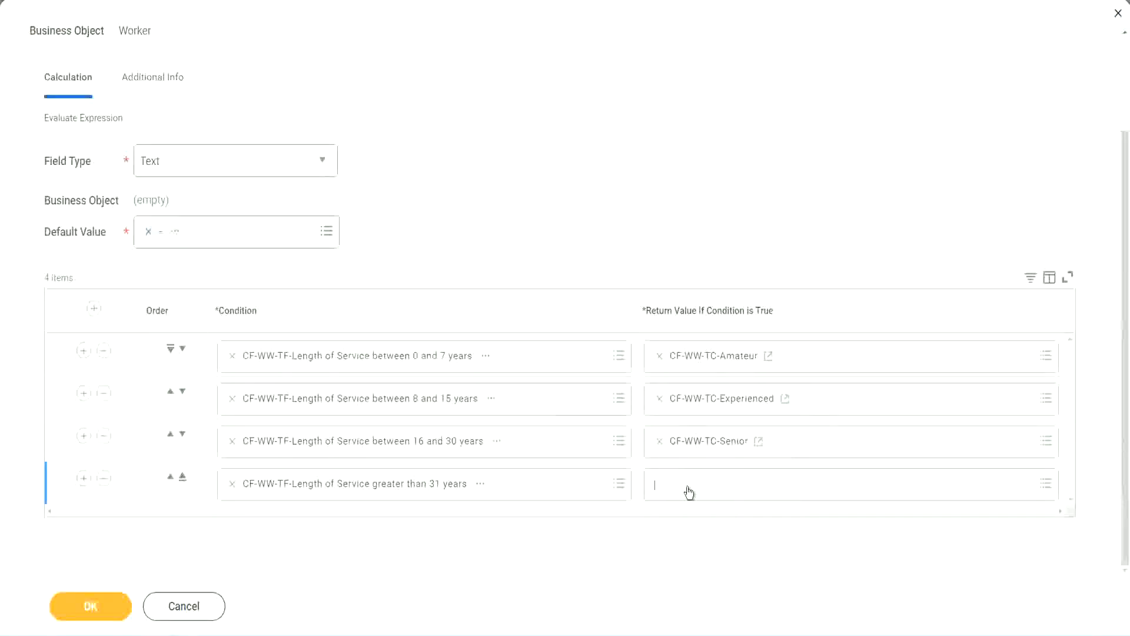
pyautogui.click(700, 456)
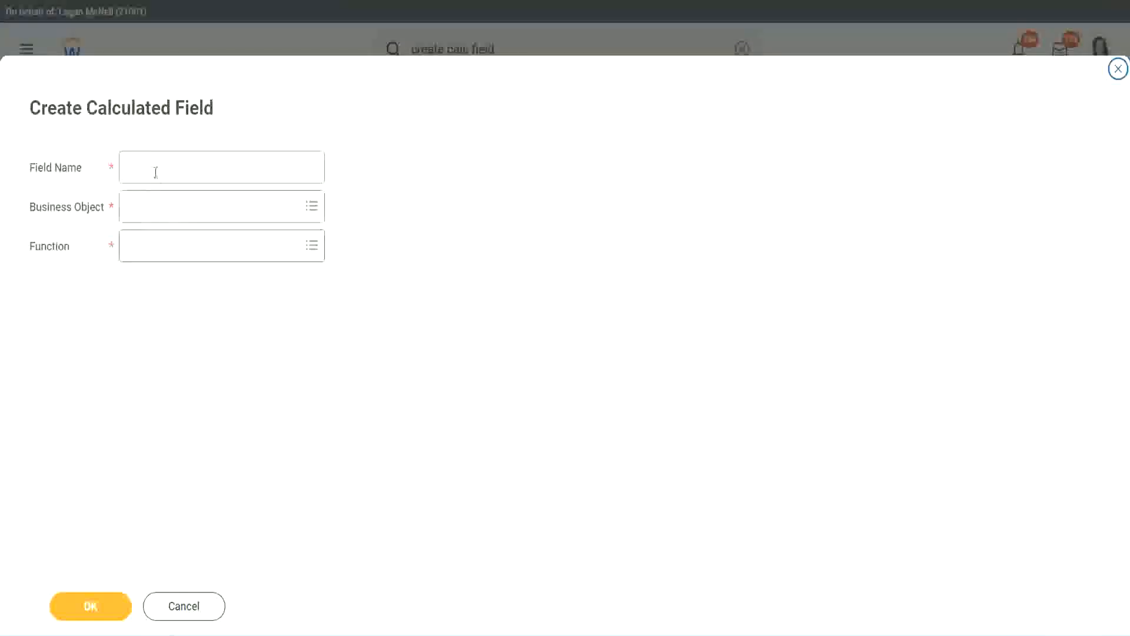
pyautogui.click(157, 171)
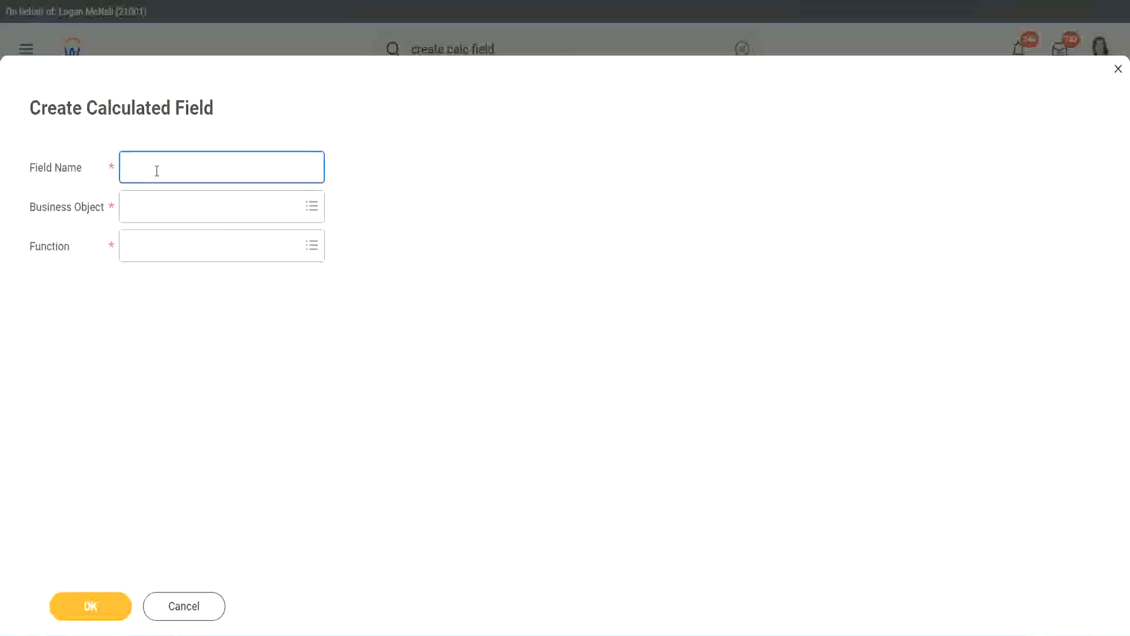
pyautogui.hotkey('ctrl', 'v')
pyautogui.click(156, 168)
pyautogui.write('-')
pyautogui.doubleClick(190, 167)
pyautogui.write('Legen')
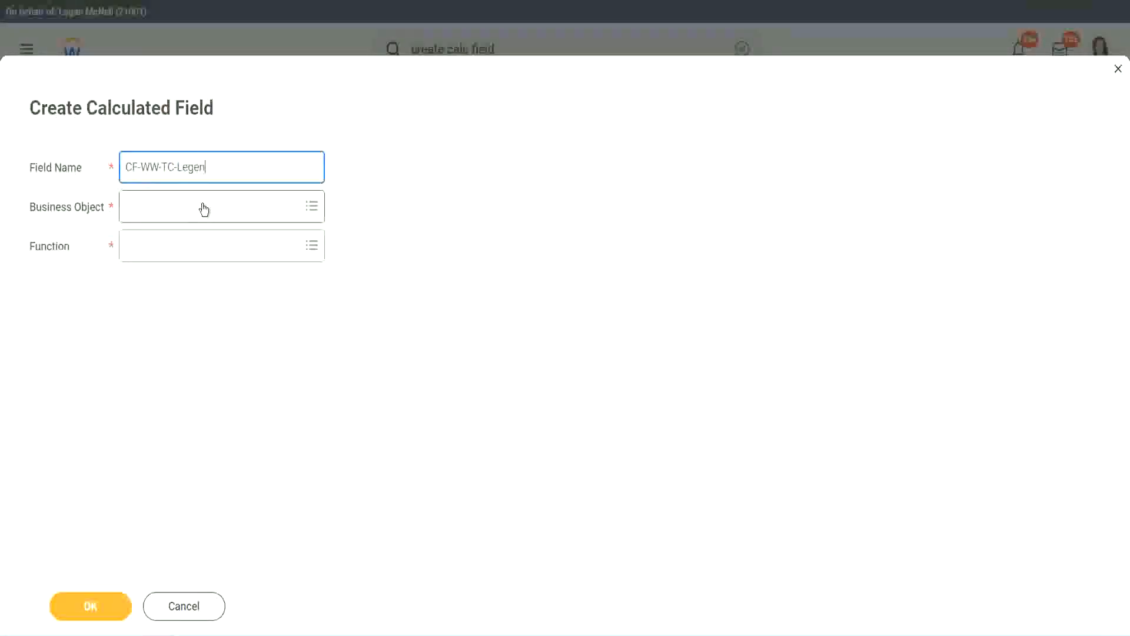
# Set the new field's business object to Global and its function to Text Constant, and continue to its definition
pyautogui.click(159, 215)
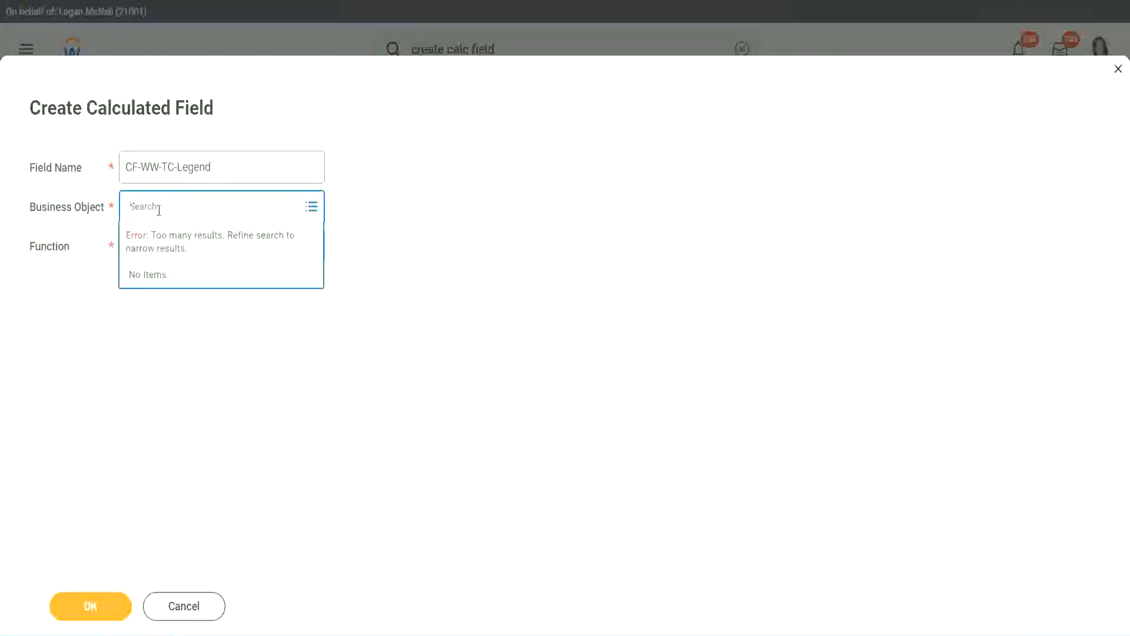
pyautogui.write('Global')
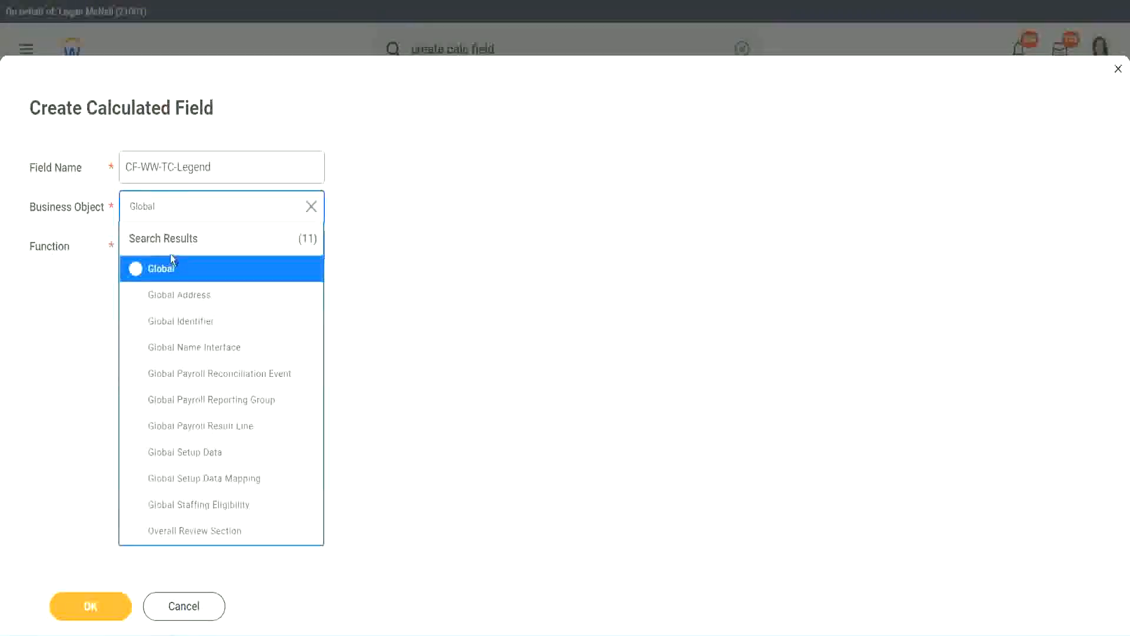
pyautogui.click(165, 265)
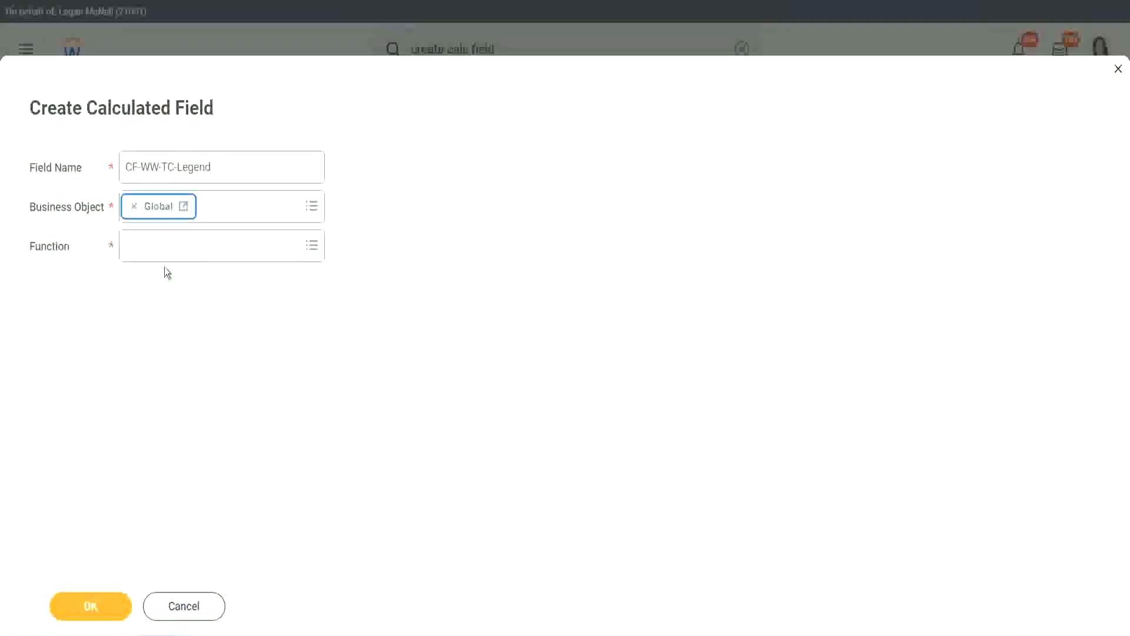
pyautogui.click(163, 243)
pyautogui.write('tc')
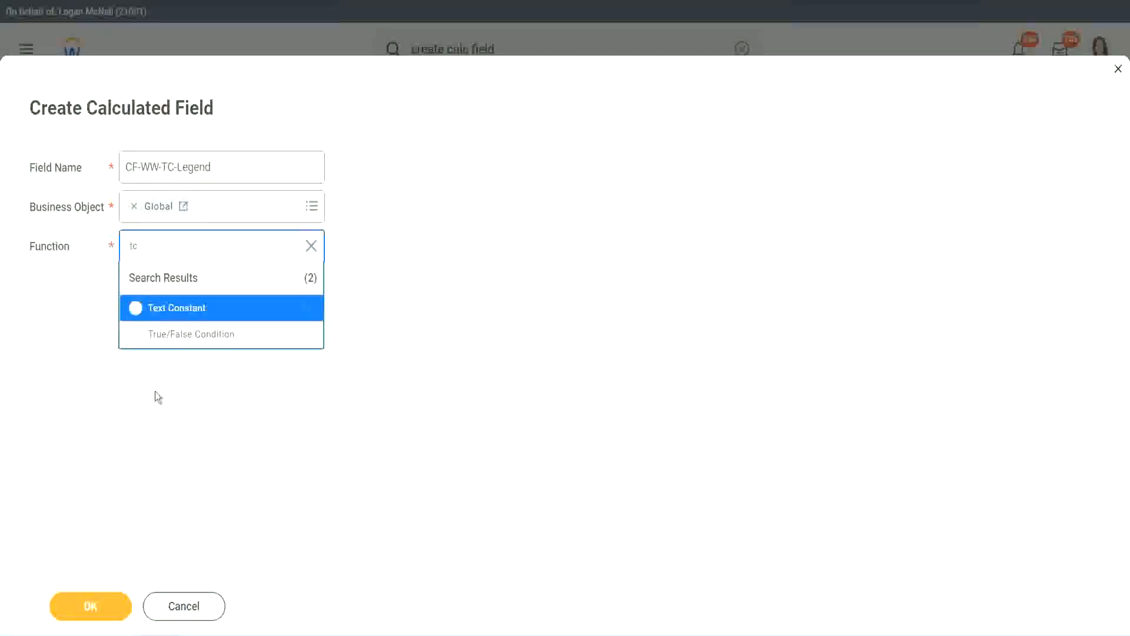
pyautogui.click(220, 309)
pyautogui.click(83, 607)
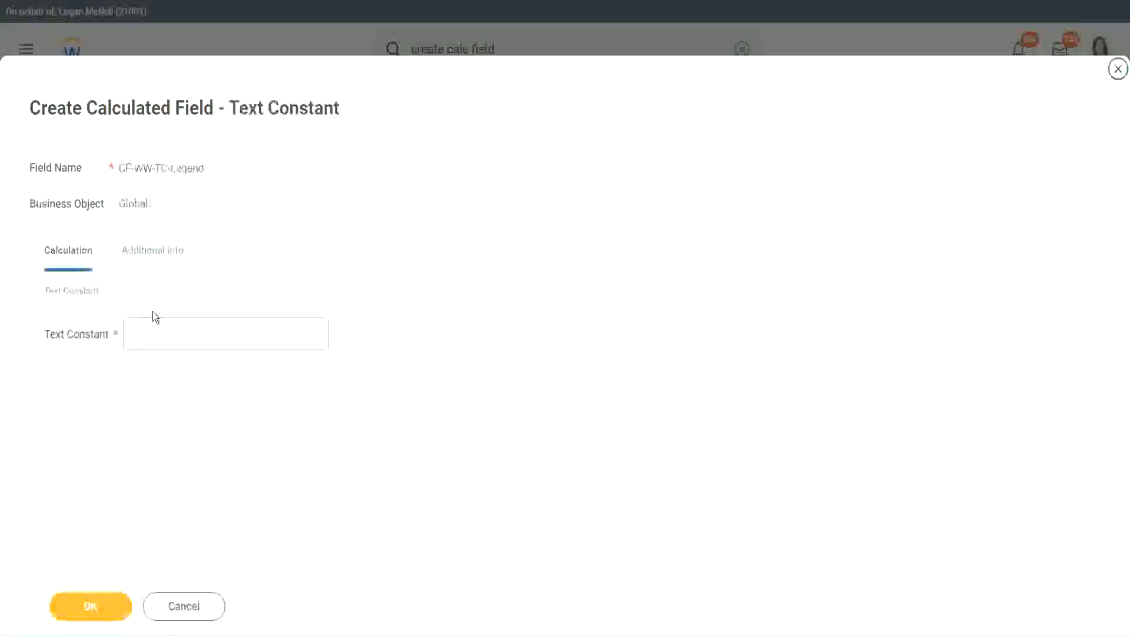
# Set the text constant's value to Legend and save the calculated field
pyautogui.click(146, 334)
pyautogui.write('Legend')
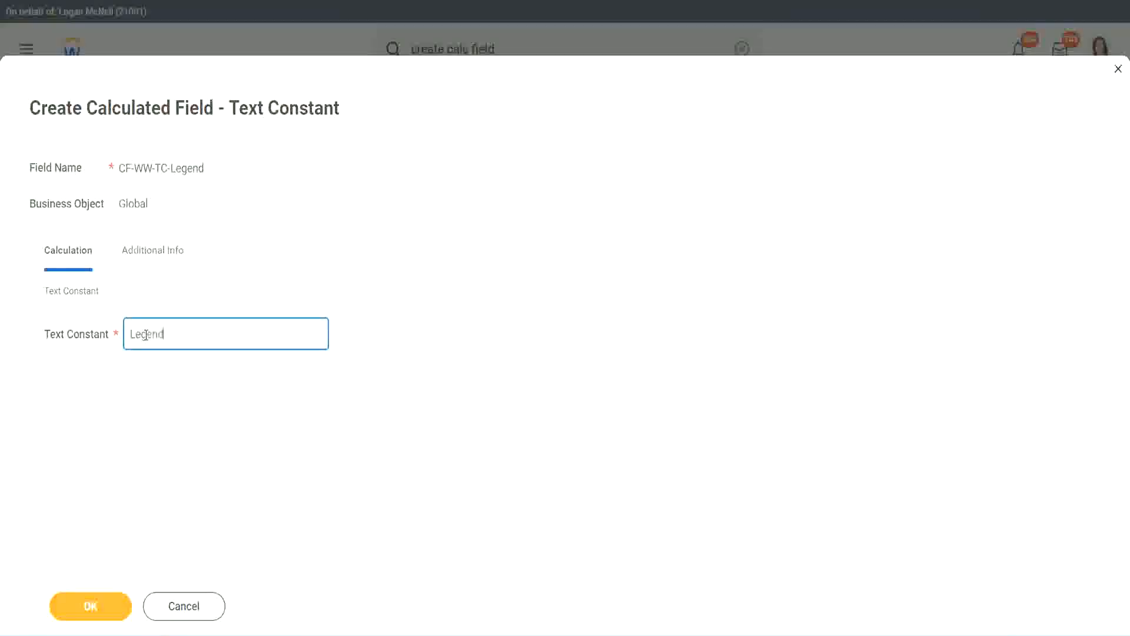
pyautogui.click(97, 608)
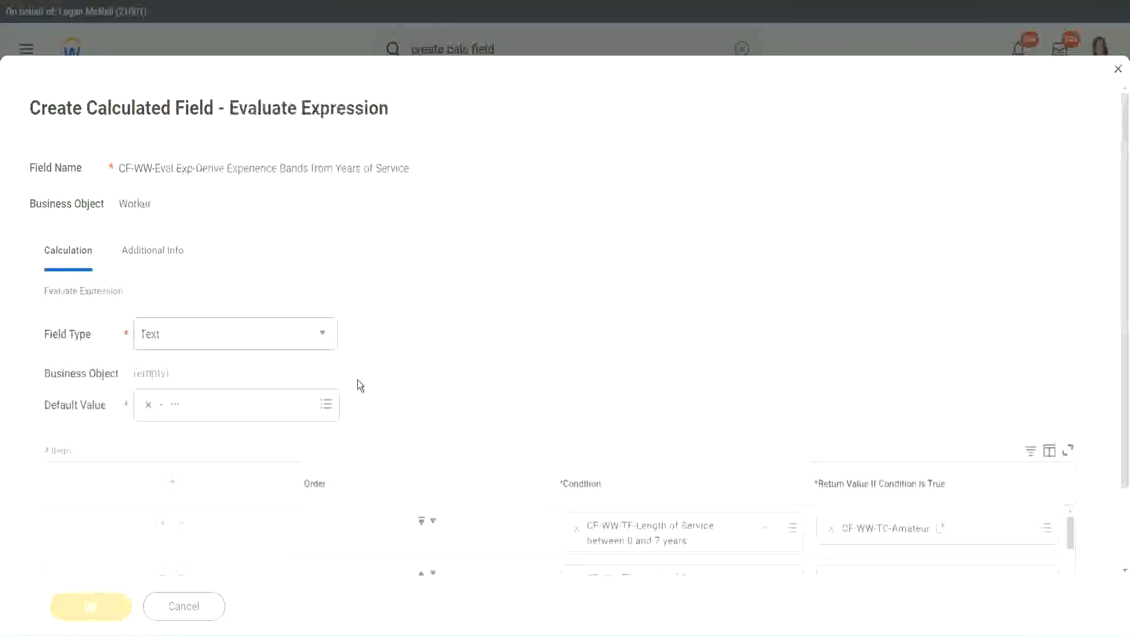
# Review the four service-length conditions with their return values and save the Evaluate Expression calculated field
pyautogui.scroll(-3, 598, 316)
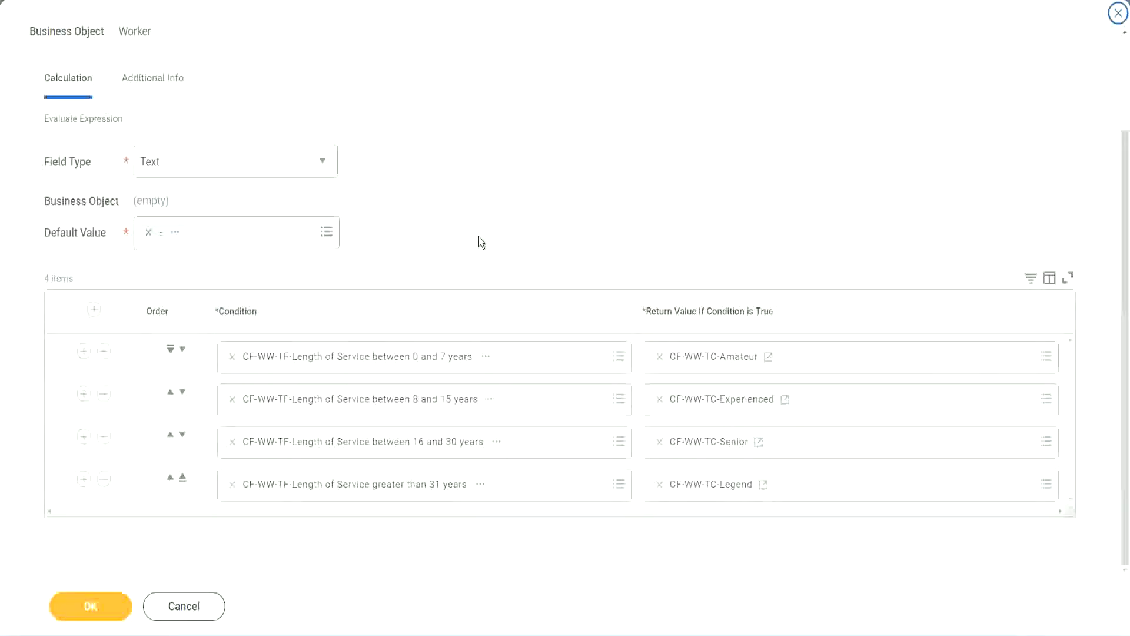
pyautogui.scroll(2, 478, 237)
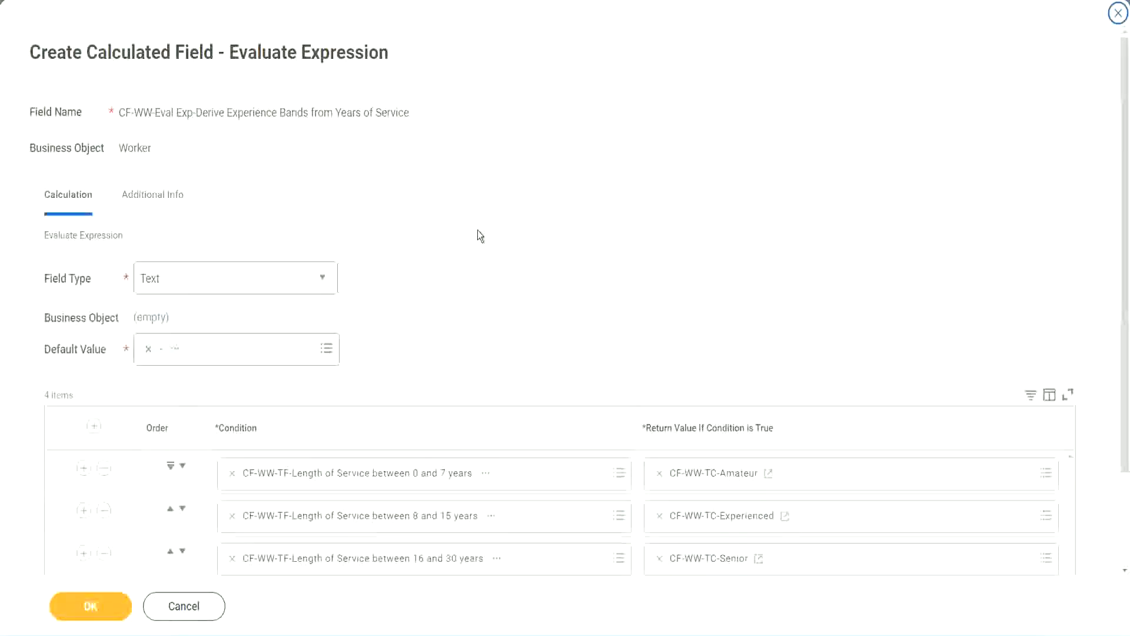
pyautogui.scroll(-2, 478, 231)
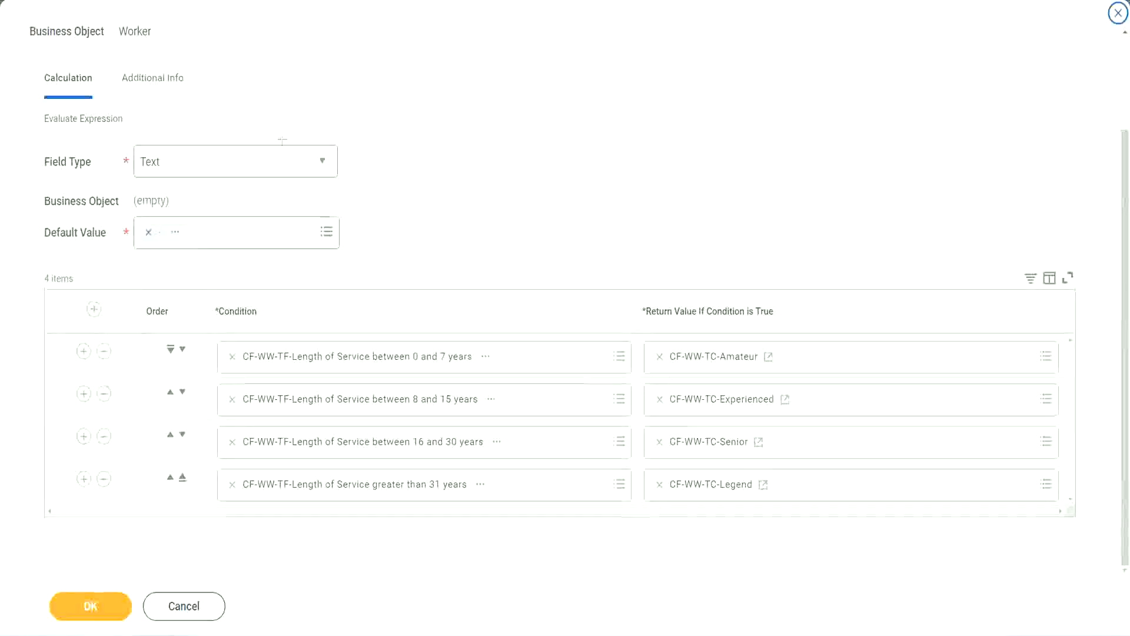
pyautogui.moveTo(723, 166); pyautogui.dragTo(732, 272)
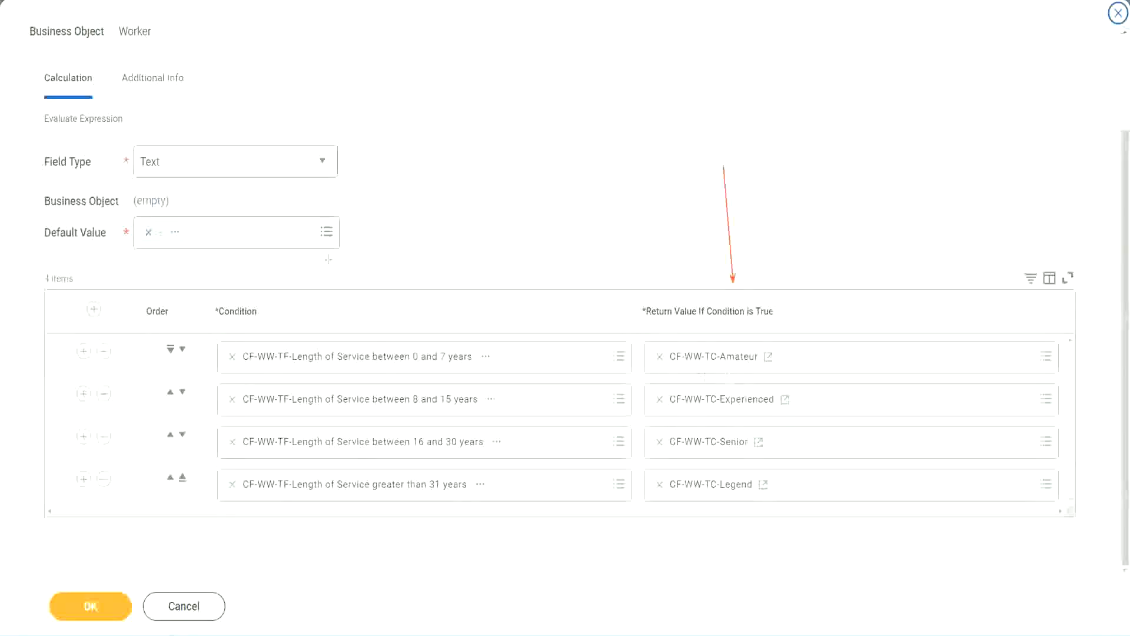
pyautogui.moveTo(140, 102); pyautogui.dragTo(145, 142)
pyautogui.click(98, 604)
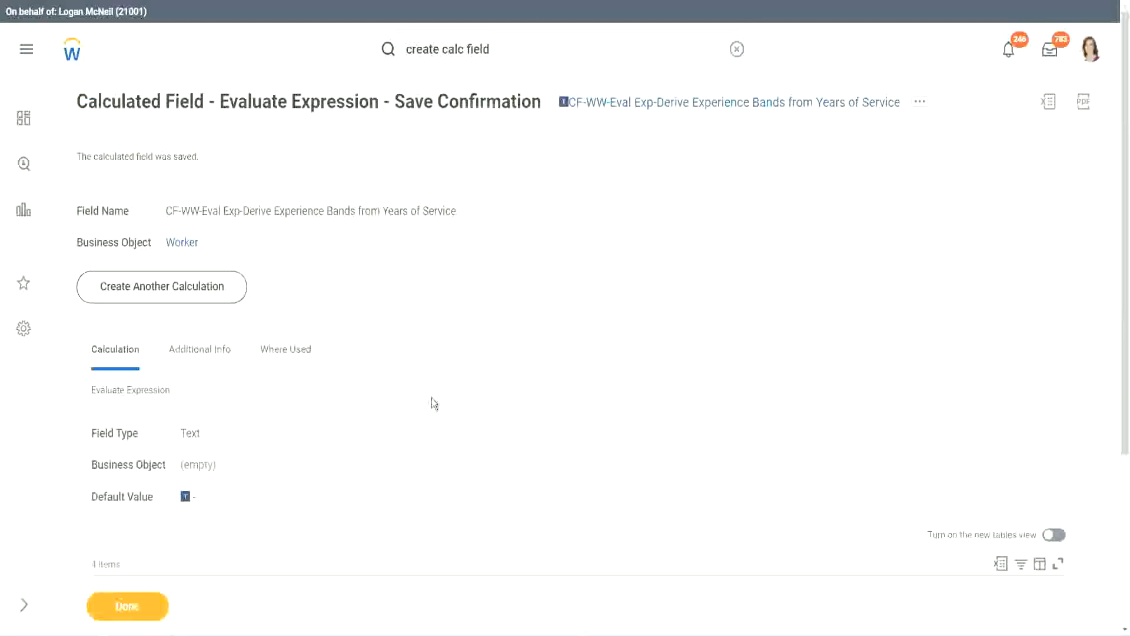
# Check the saved Evaluate Expression field's conditions and copy the field's name as text
pyautogui.scroll(-4, 432, 394)
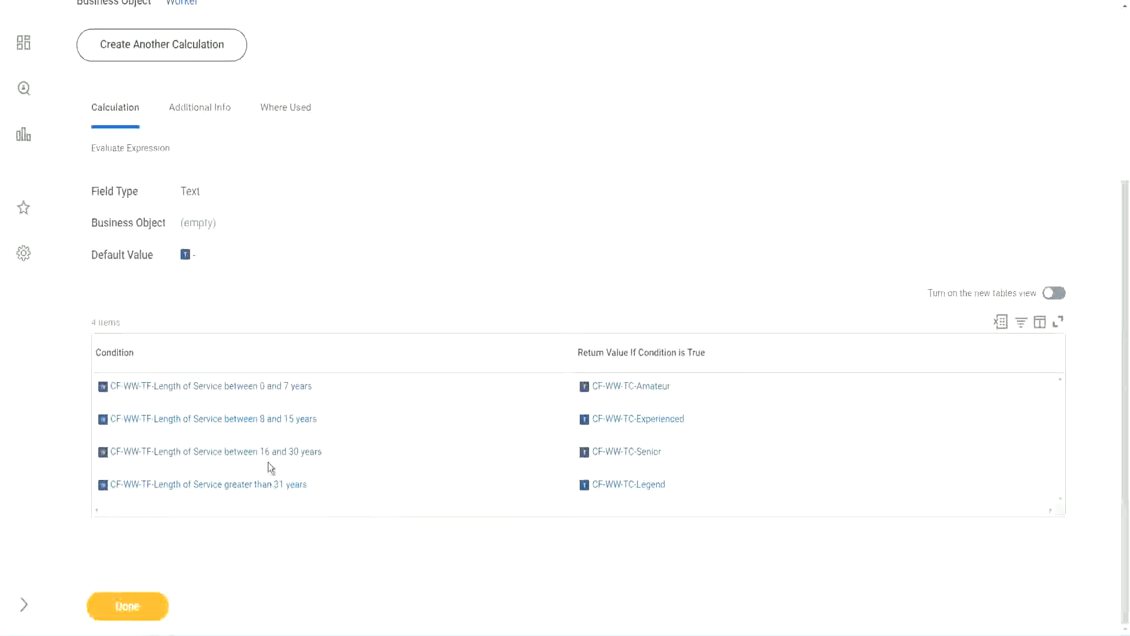
pyautogui.scroll(4, 315, 353)
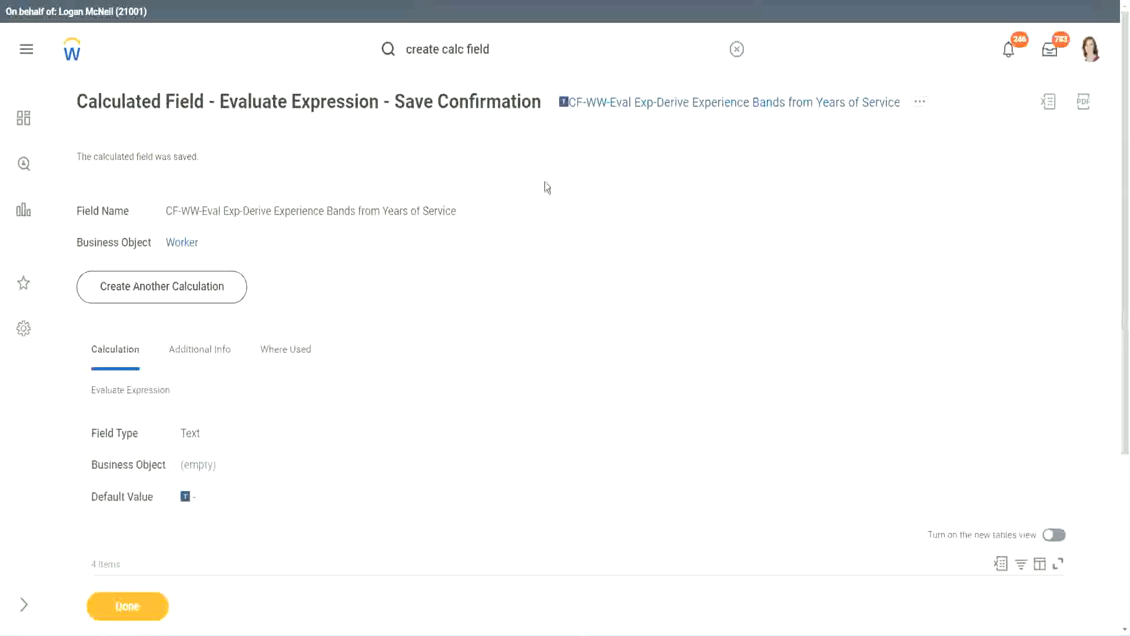
pyautogui.rightClick(662, 109)
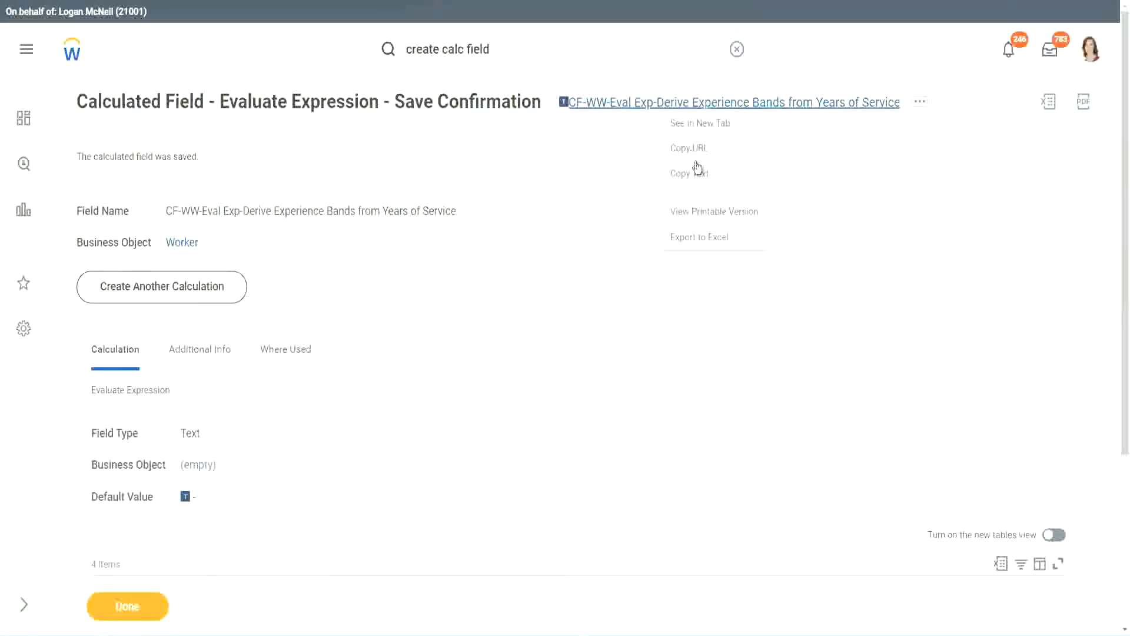
pyautogui.click(696, 177)
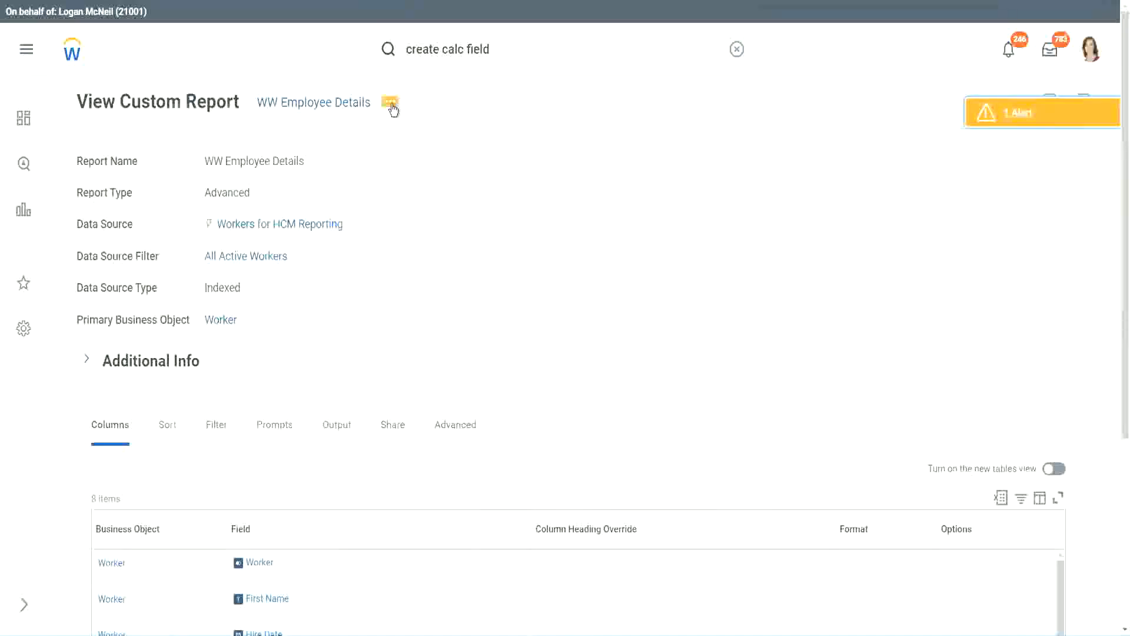
# Open the WW Employee Details custom report for editing
pyautogui.click(392, 106)
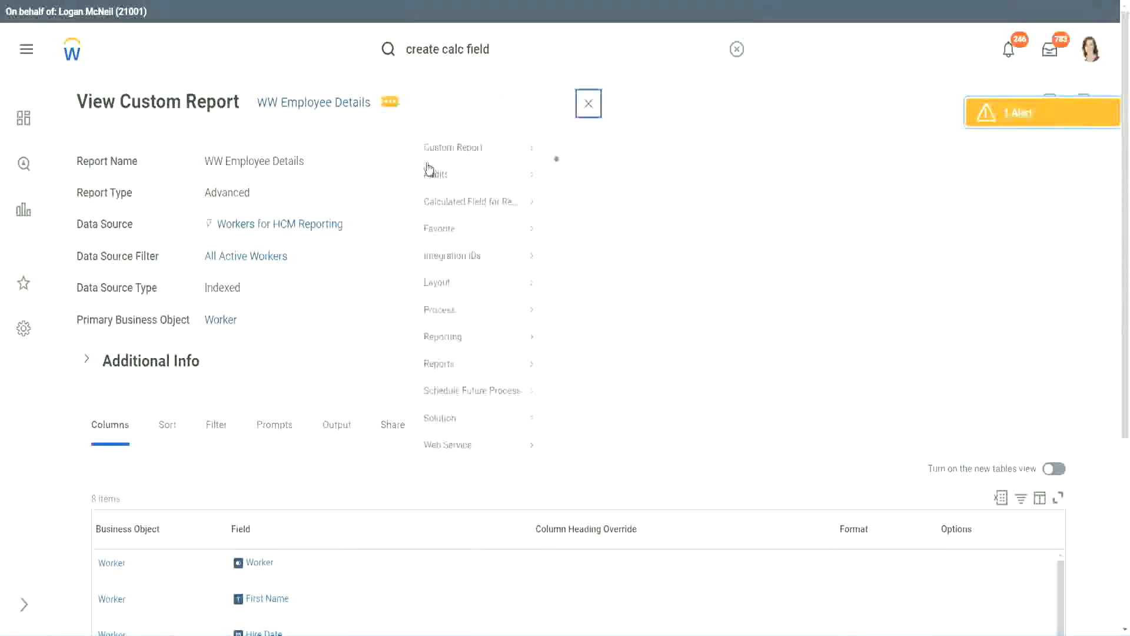
pyautogui.moveTo(458, 167)
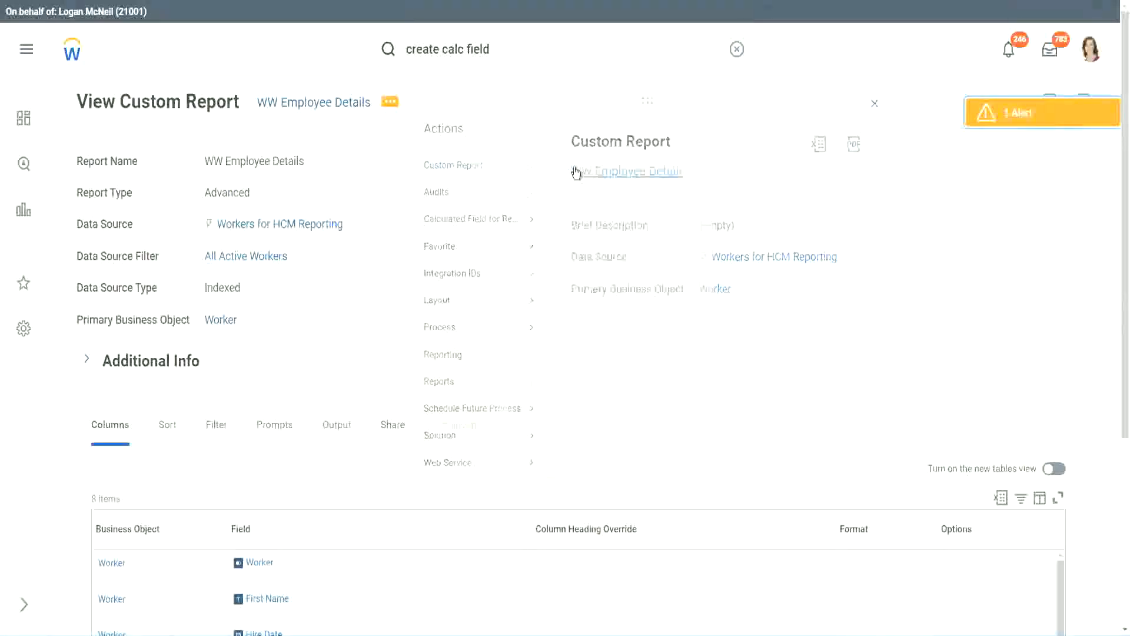
pyautogui.click(576, 172)
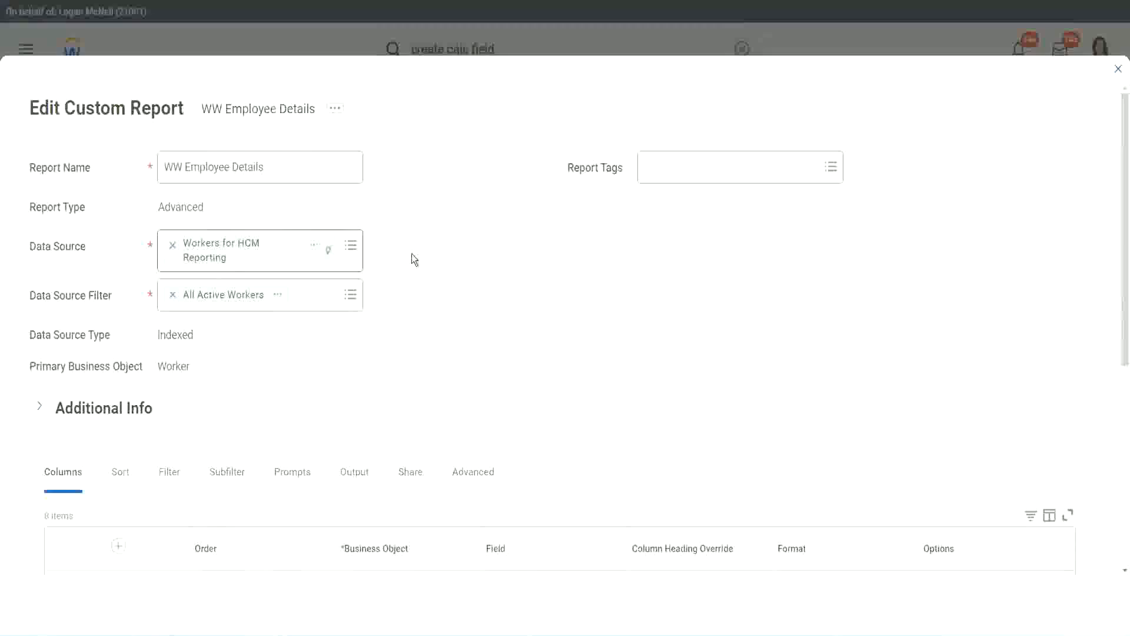
# Add a new Worker column row as the report's last column and remove the CF-WW-Substring Text-Years from Length of Service column
pyautogui.scroll(-4, 412, 253)
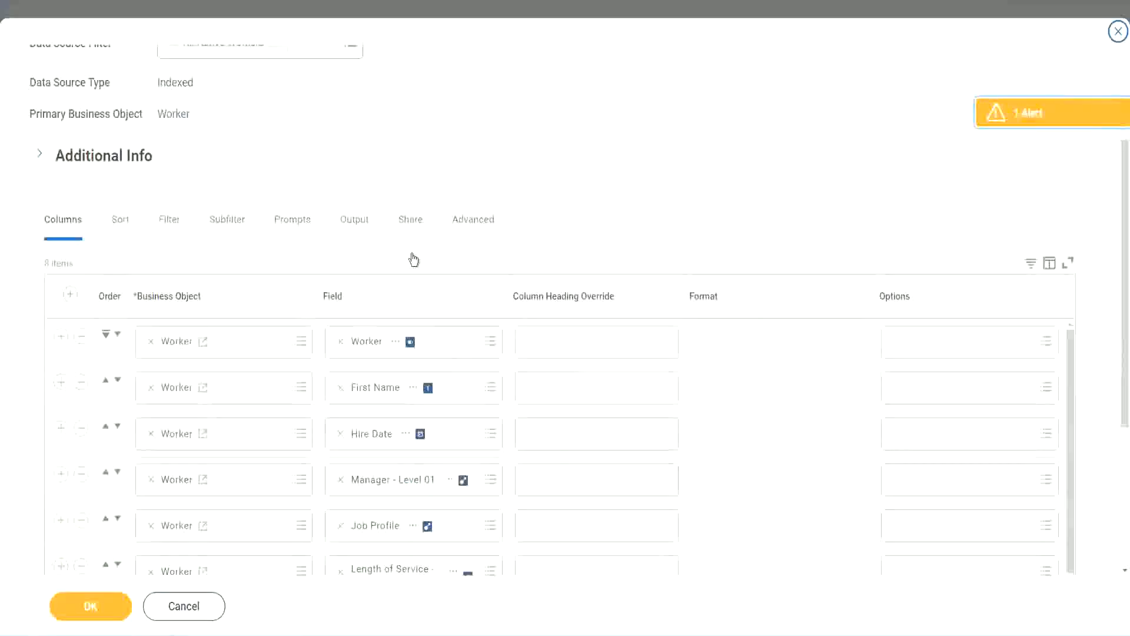
pyautogui.scroll(-2, 415, 259)
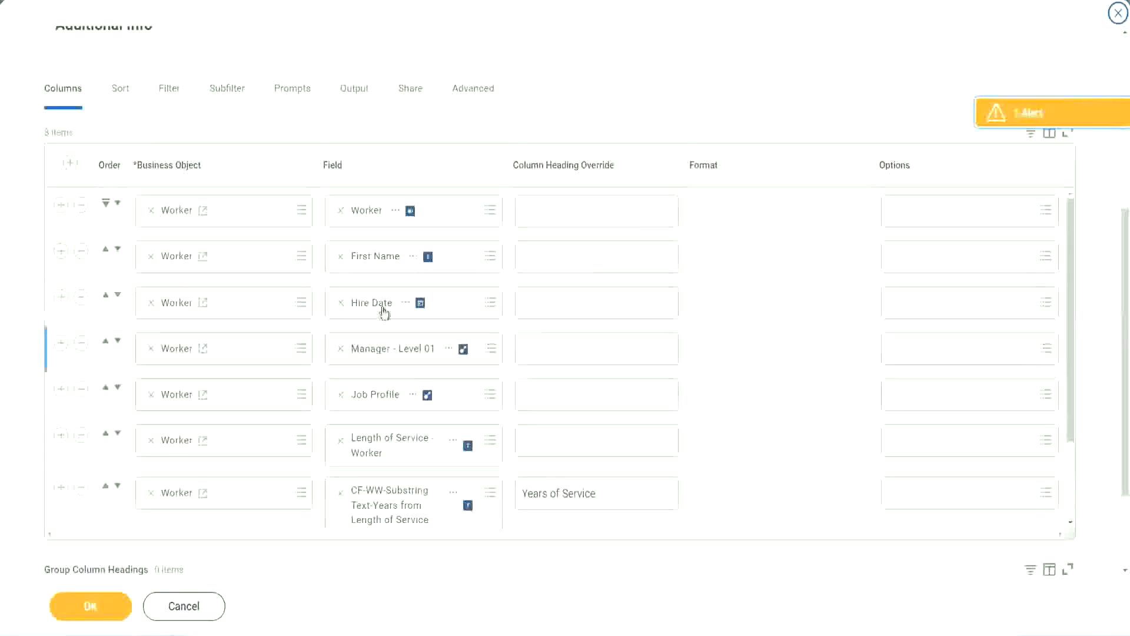
pyautogui.click(61, 488)
pyautogui.scroll(-1, 398, 341)
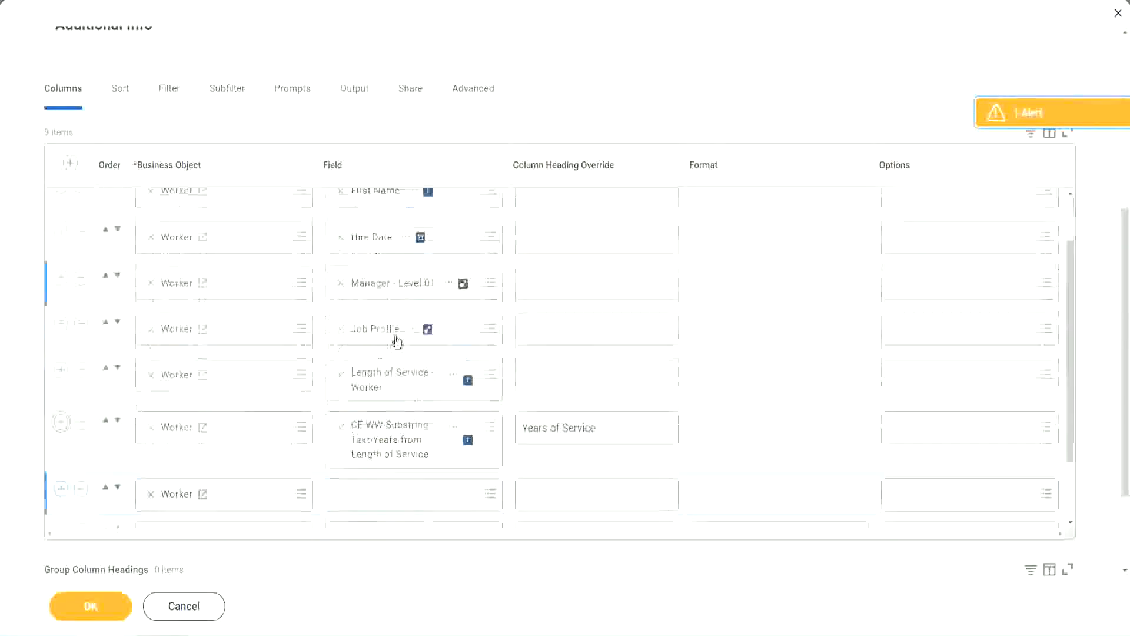
pyautogui.scroll(-4, 398, 341)
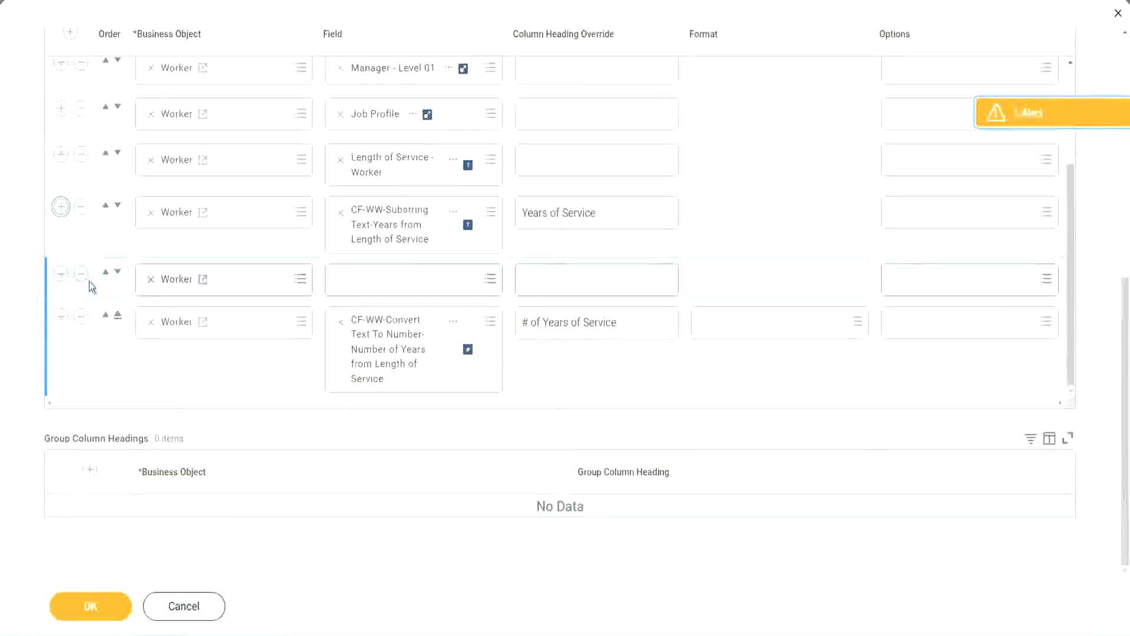
pyautogui.click(118, 273)
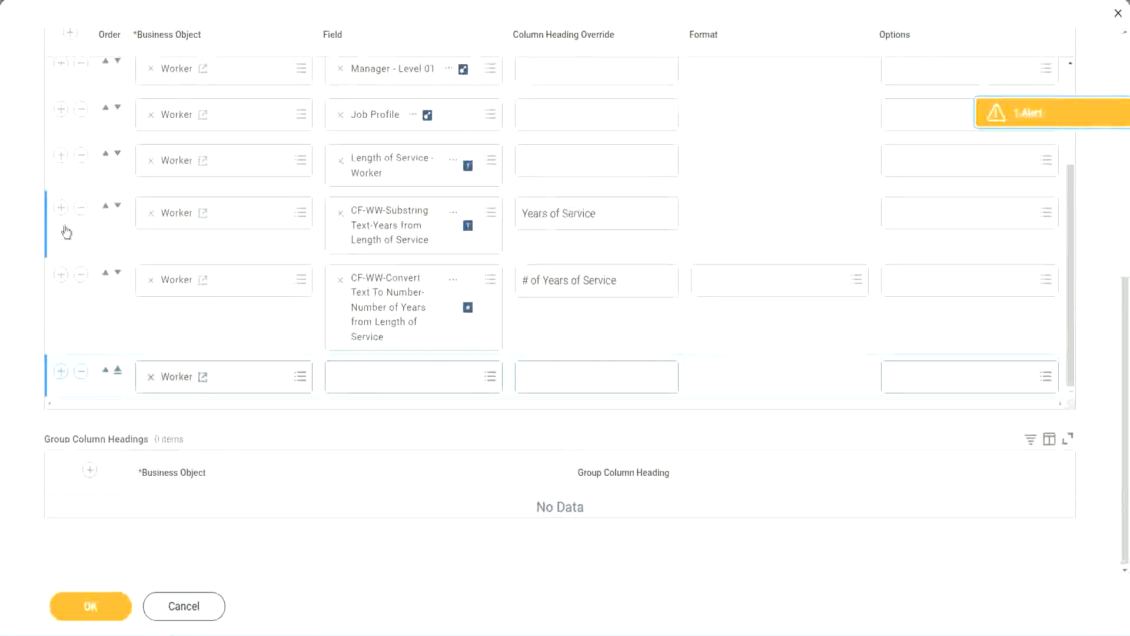
pyautogui.click(81, 208)
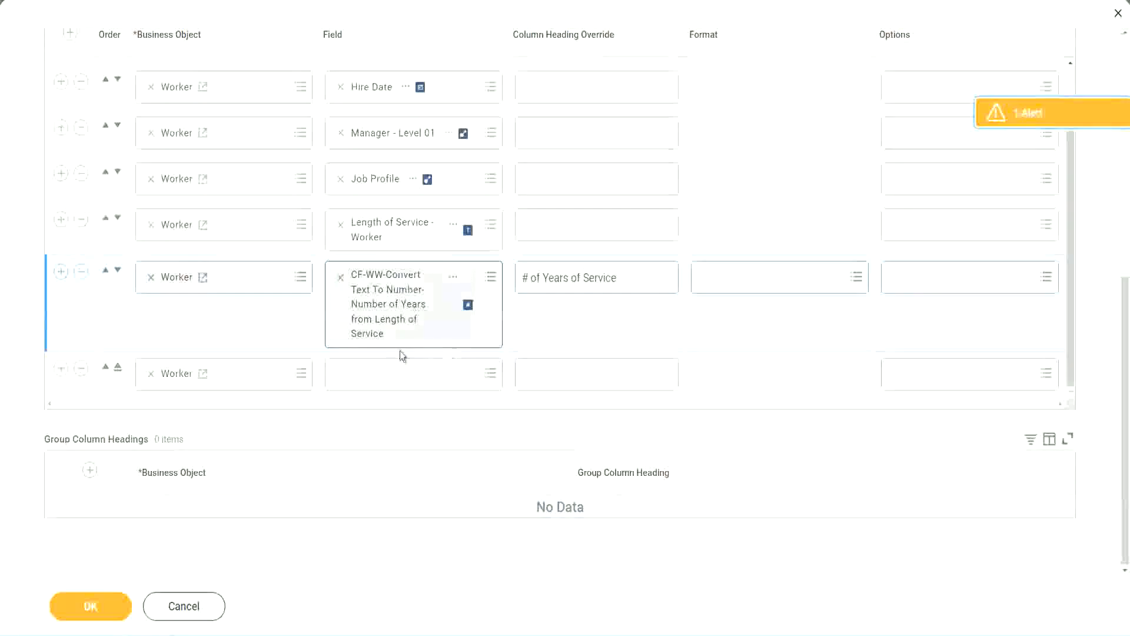
# Set the last column's field to CF-WW-Eval Exp-Derive Experience Bands from Years of Service, override its heading with Experience Bands, and save the report
pyautogui.click(370, 376)
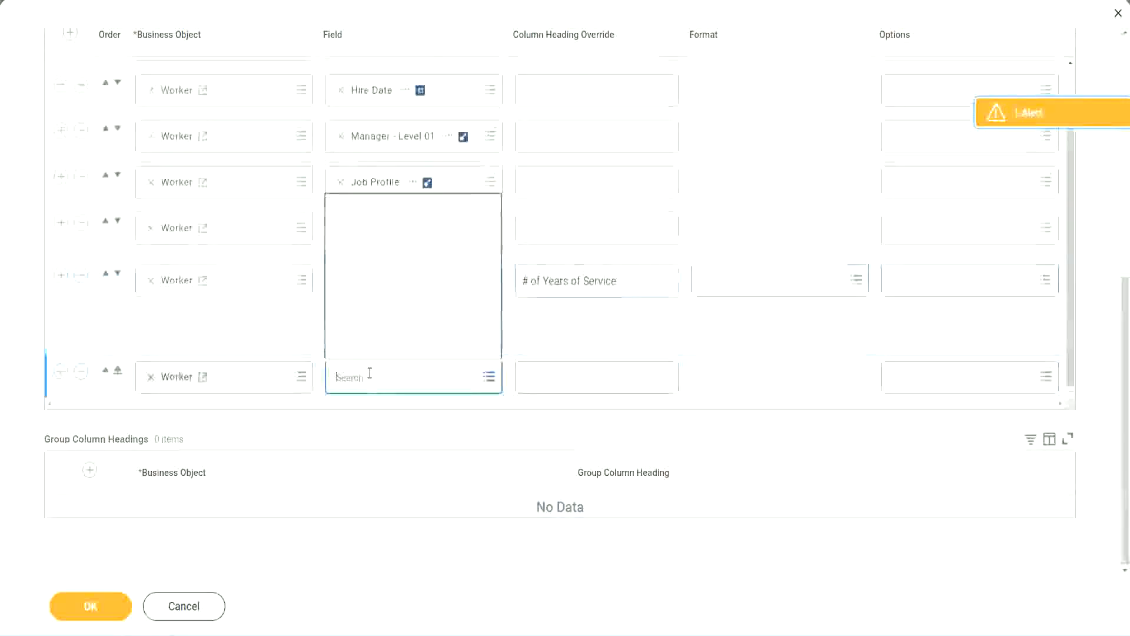
pyautogui.hotkey('ctrl', 'v')
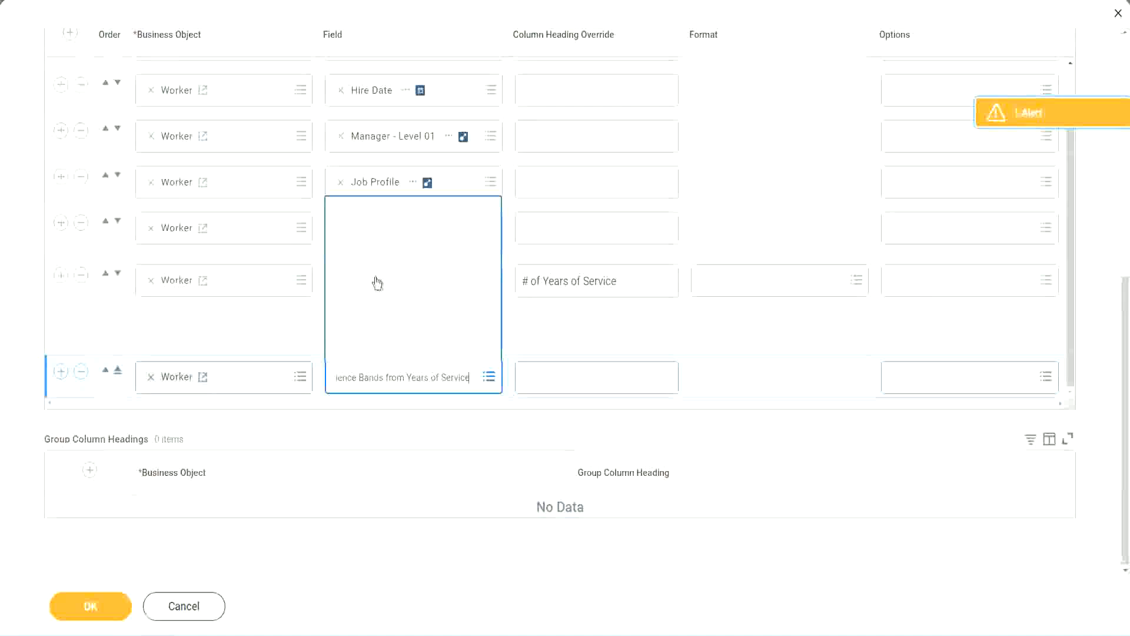
pyautogui.click(575, 339)
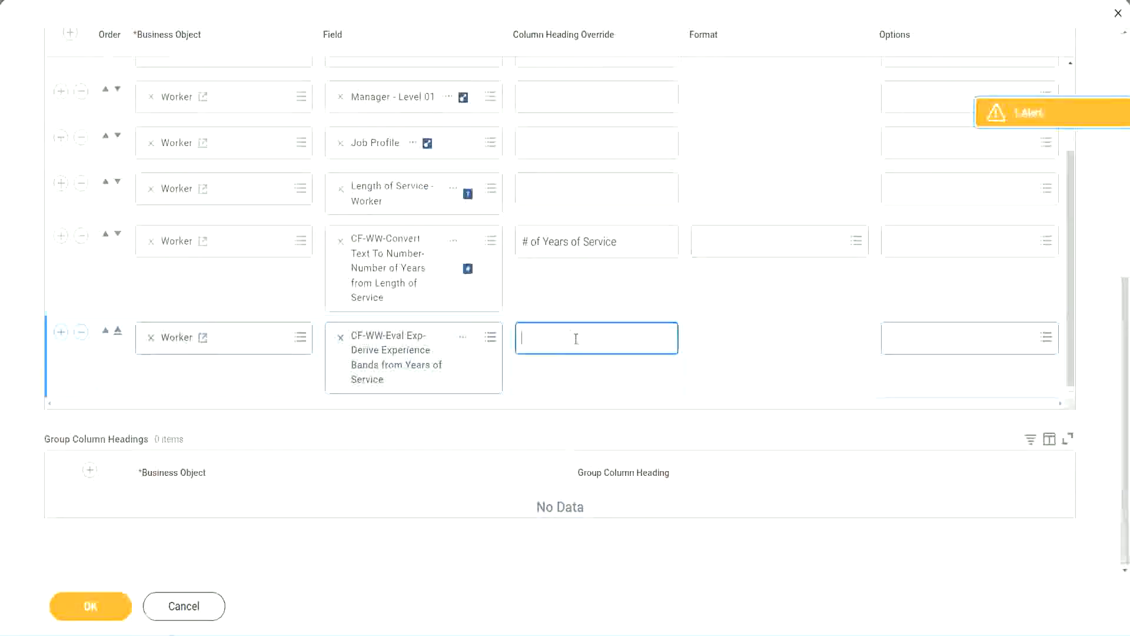
pyautogui.write('Experience ')
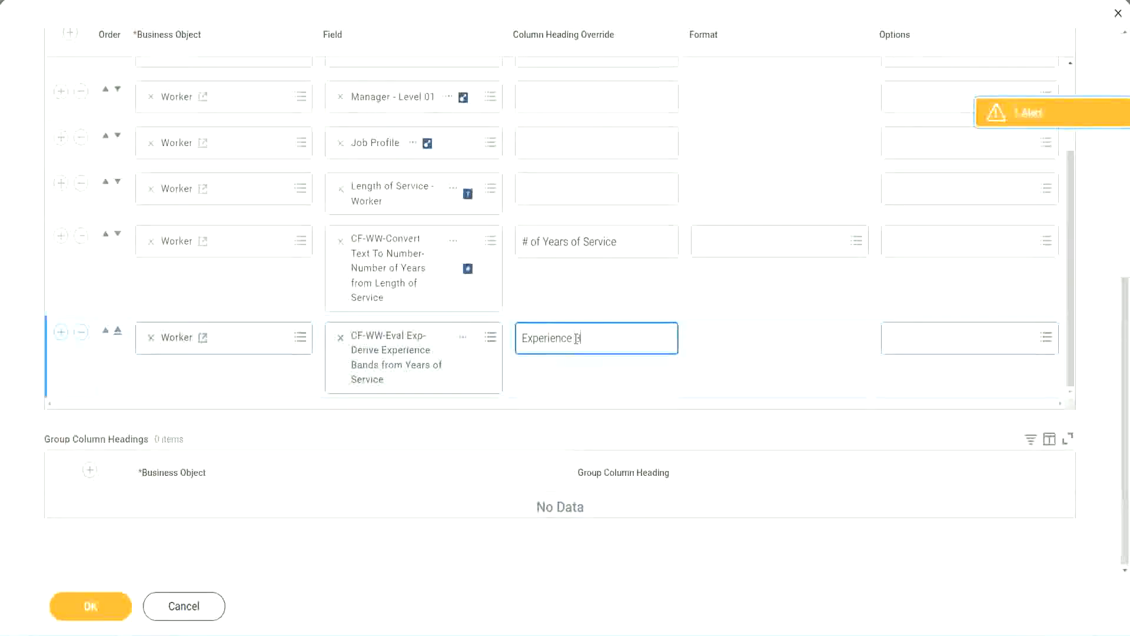
pyautogui.write('Bands')
pyautogui.click(108, 609)
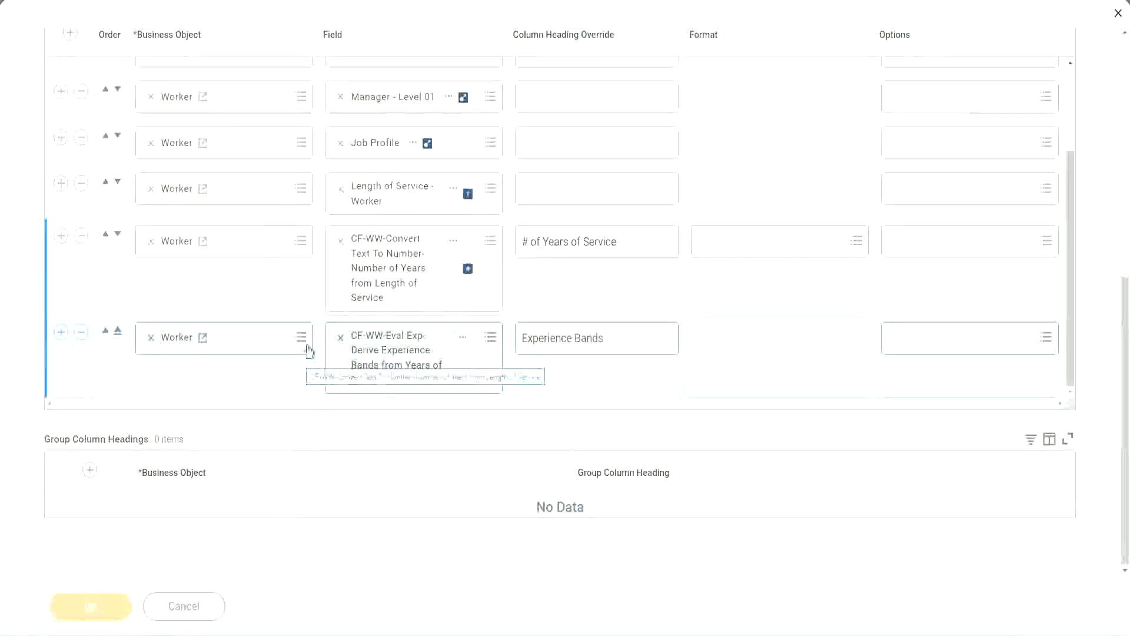
# Run the WW Employee Details report with all worker type prompts left blank
pyautogui.scroll(-5, 306, 429)
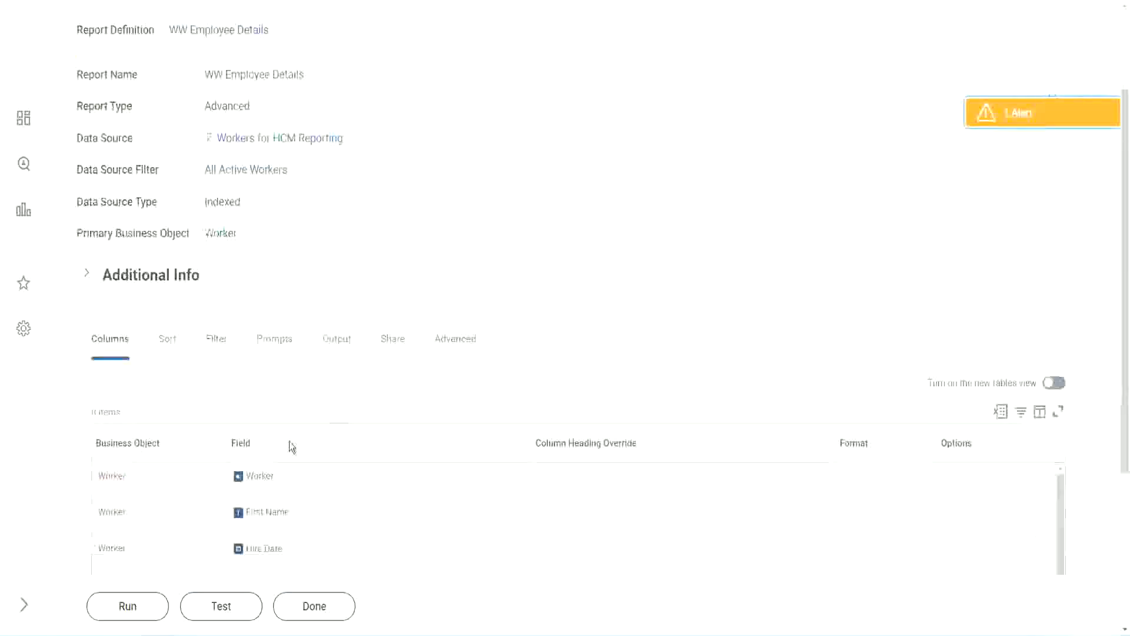
pyautogui.click(120, 604)
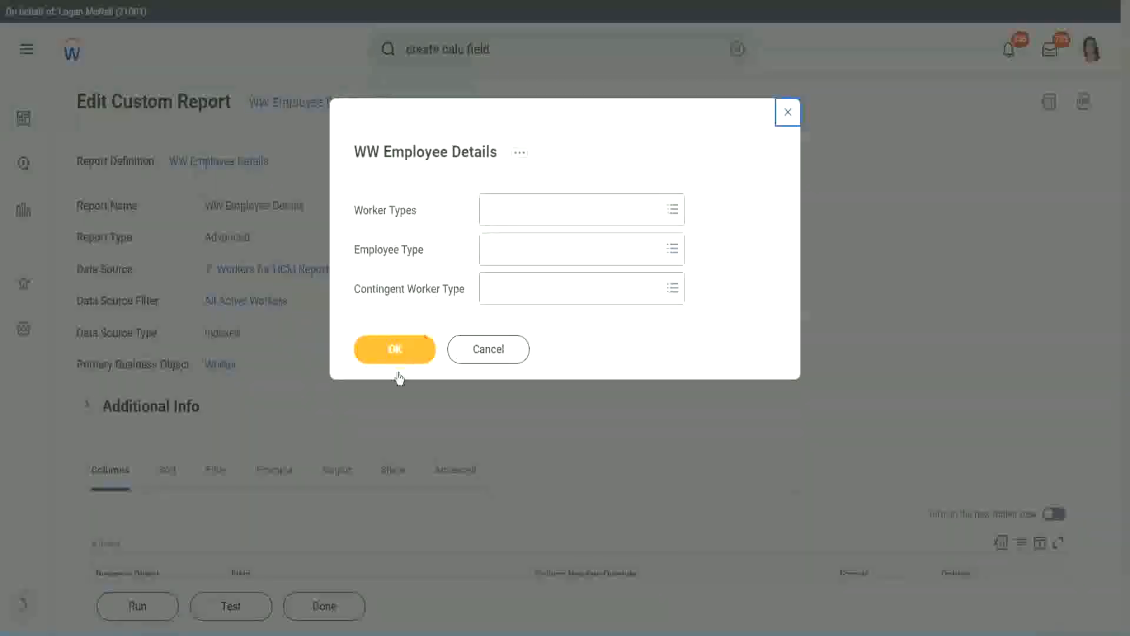
pyautogui.click(416, 344)
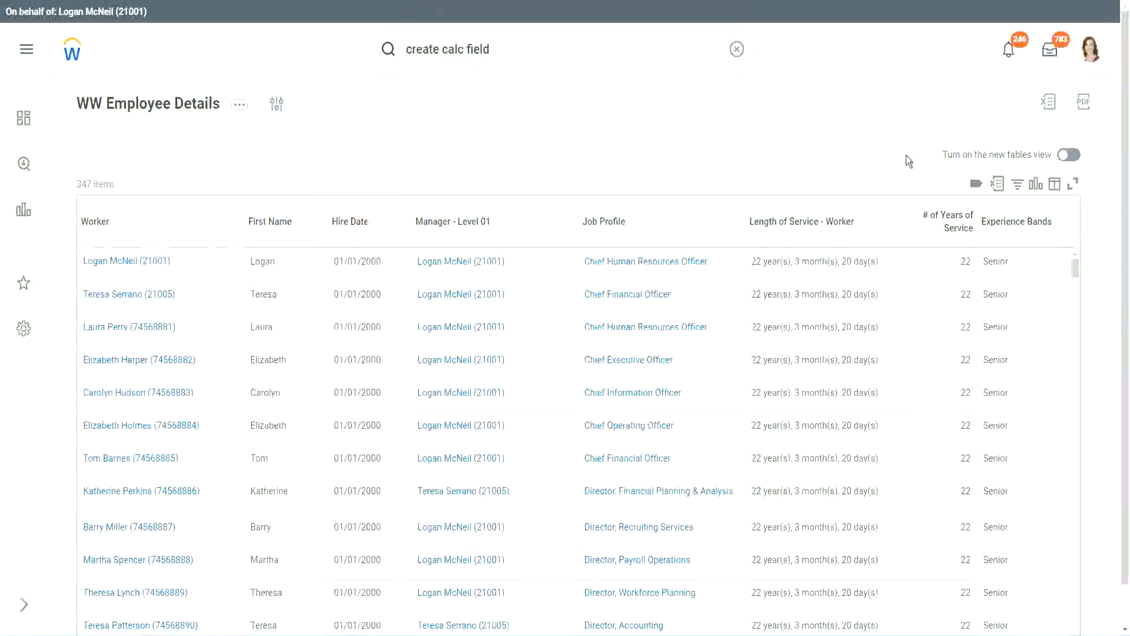
# Compare the first worker's years of service with the 16 - 30 years Senior band in the Notepad++ notes
pyautogui.scroll(-1, 907, 158)
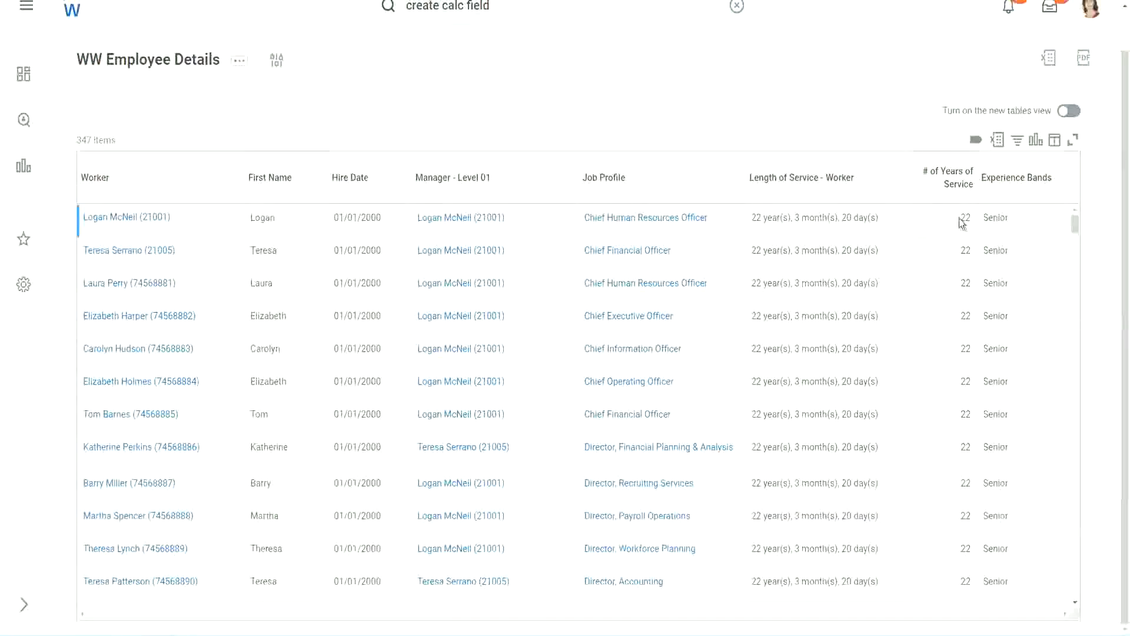
pyautogui.moveTo(960, 219); pyautogui.dragTo(971, 217)
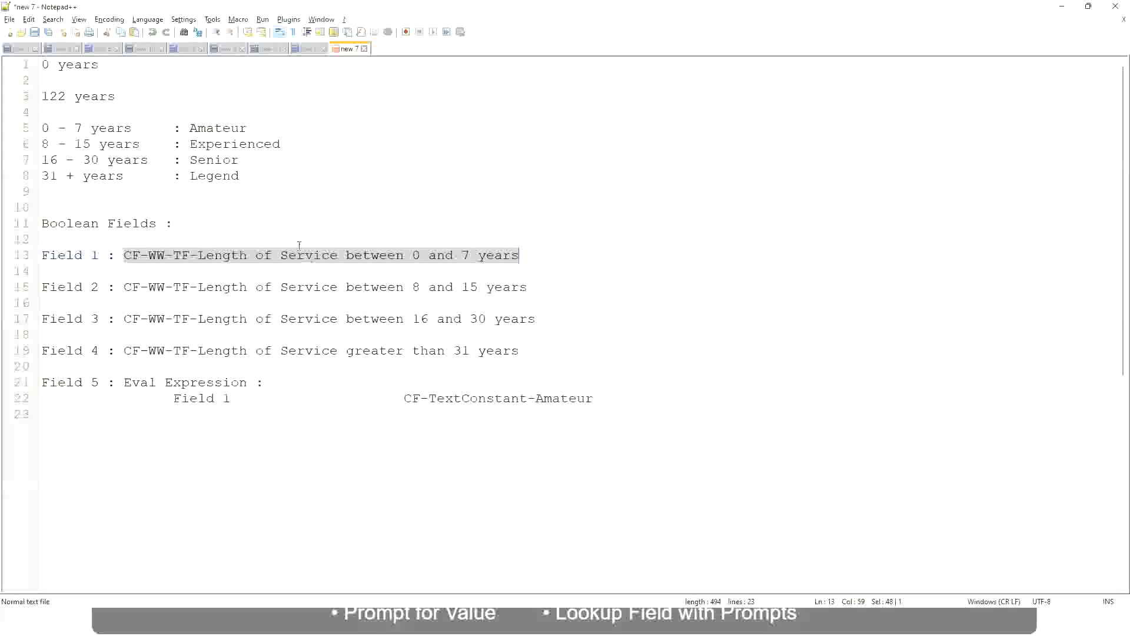
pyautogui.click(206, 207)
pyautogui.click(196, 157)
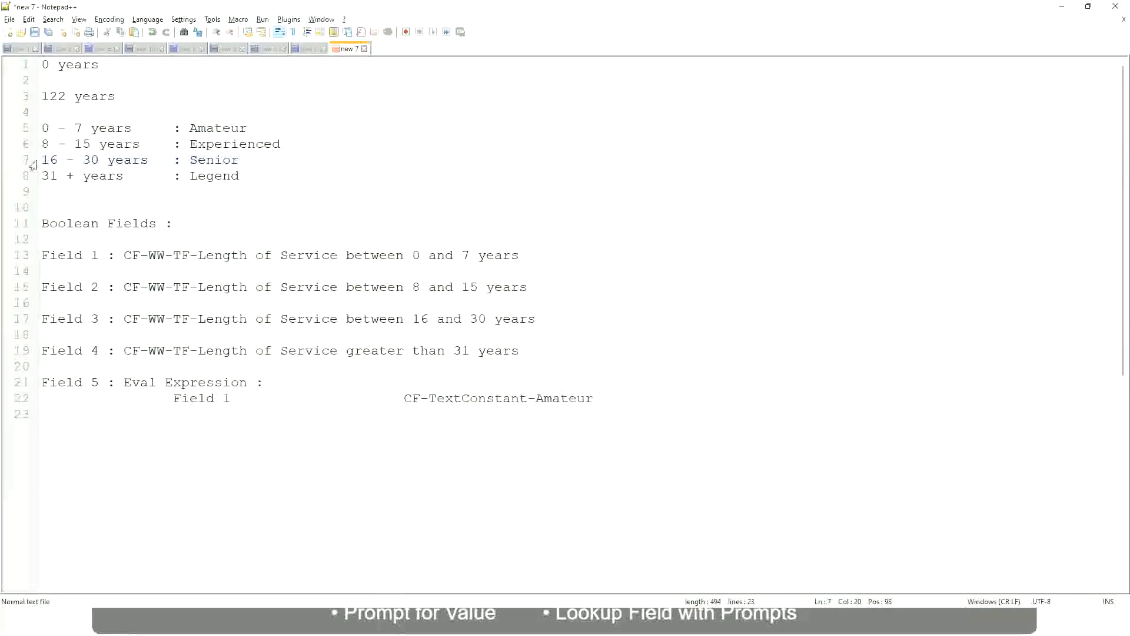
pyautogui.moveTo(41, 162); pyautogui.dragTo(107, 164)
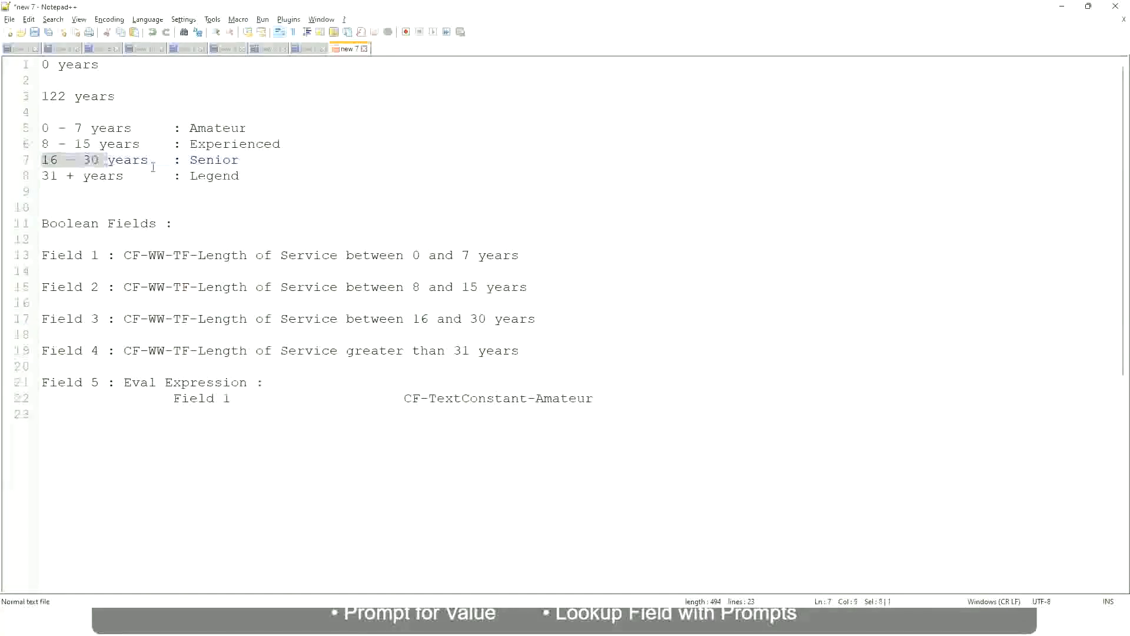
pyautogui.doubleClick(209, 160)
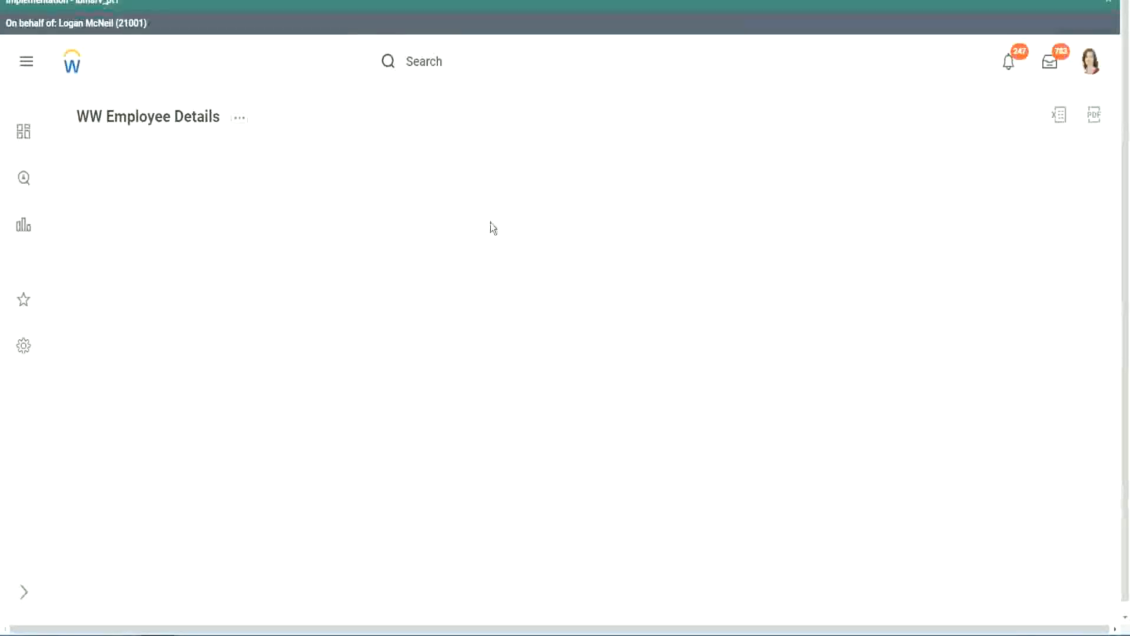
# Back in the Workday report, examine the worker rows to compare years of service with the Experience Bands values
pyautogui.scroll(-2, 973, 355)
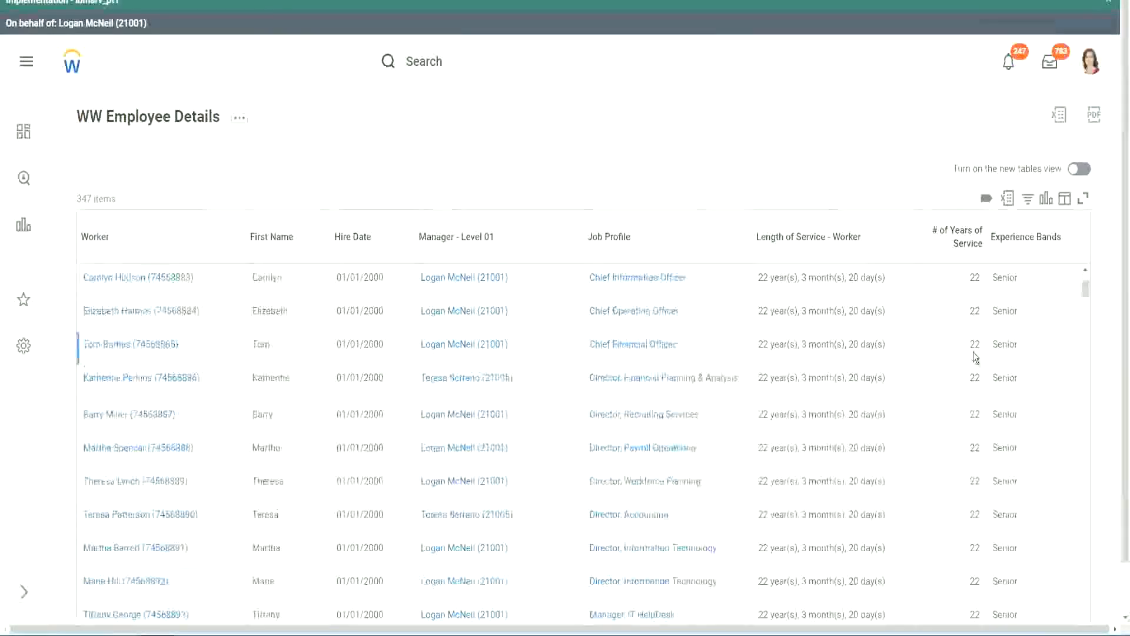
pyautogui.scroll(-5, 975, 356)
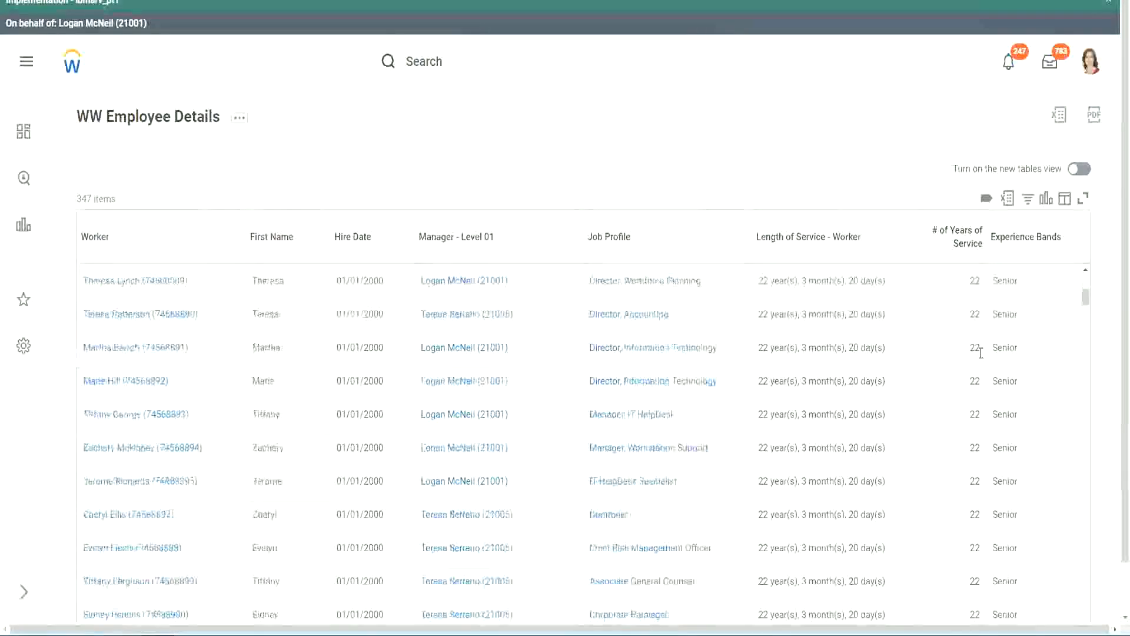
pyautogui.scroll(-5, 984, 390)
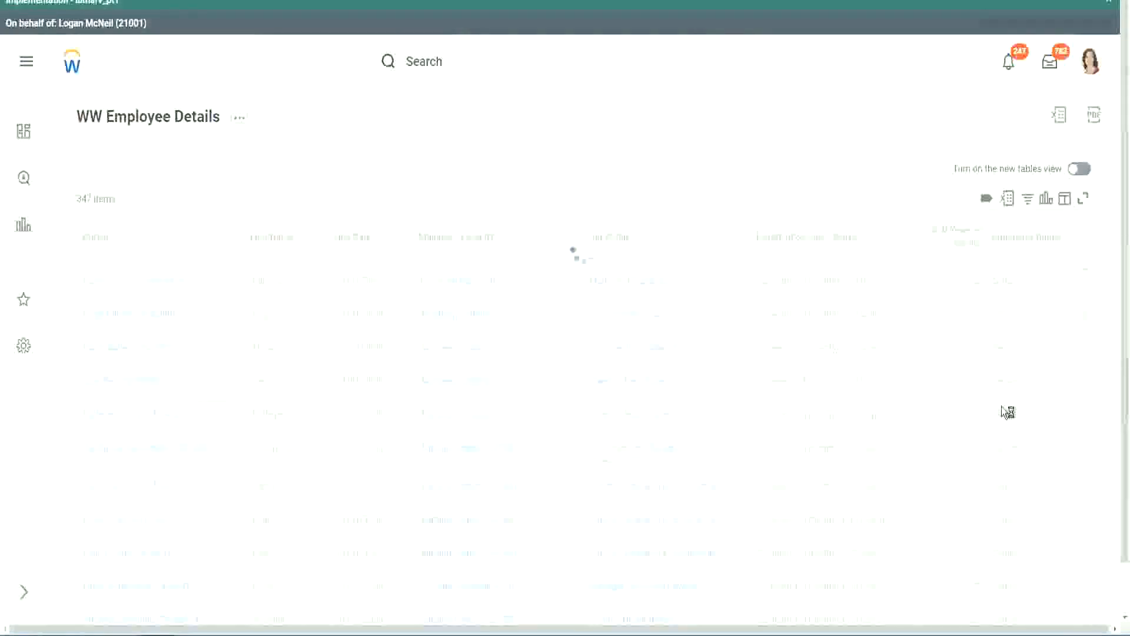
pyautogui.scroll(-1, 1001, 406)
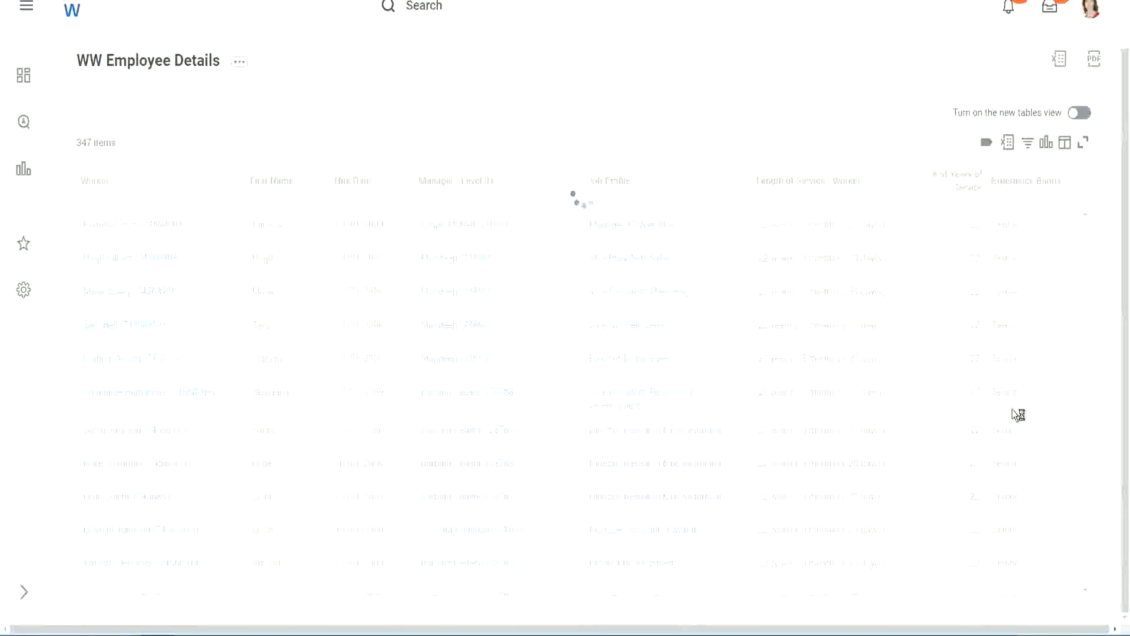
pyautogui.scroll(-3, 1047, 331)
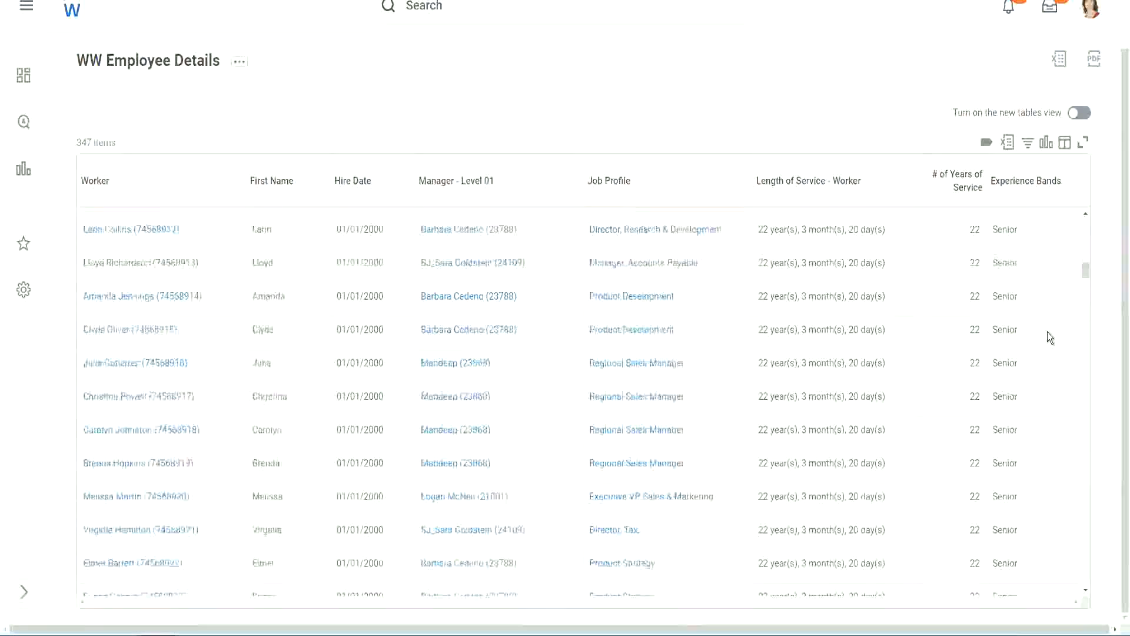
pyautogui.scroll(-3, 1047, 334)
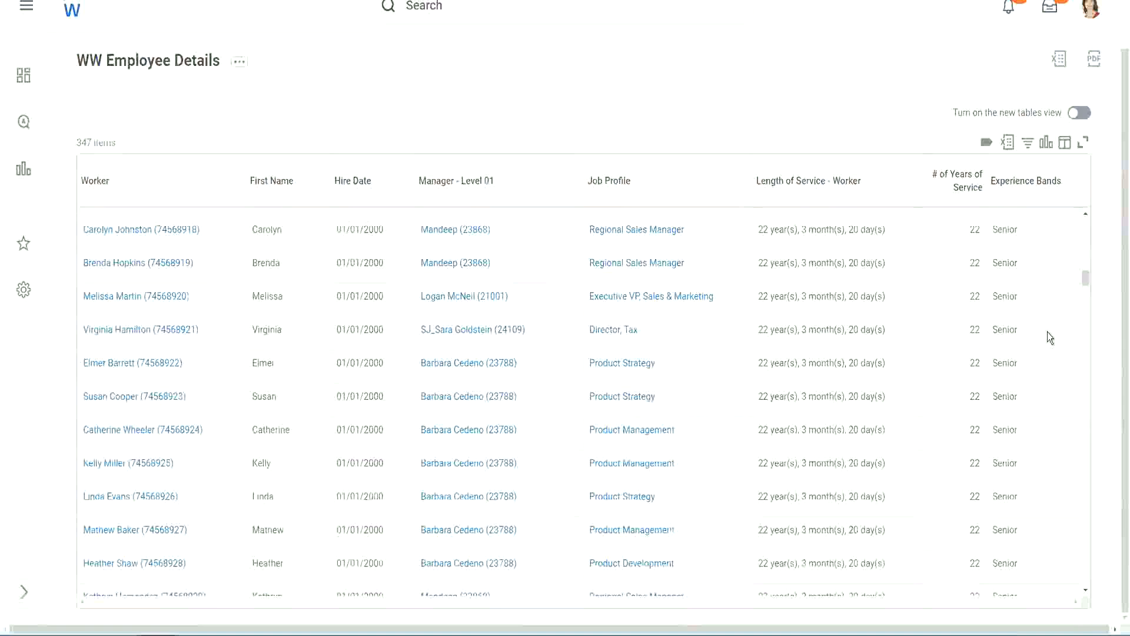
pyautogui.scroll(-6, 1047, 331)
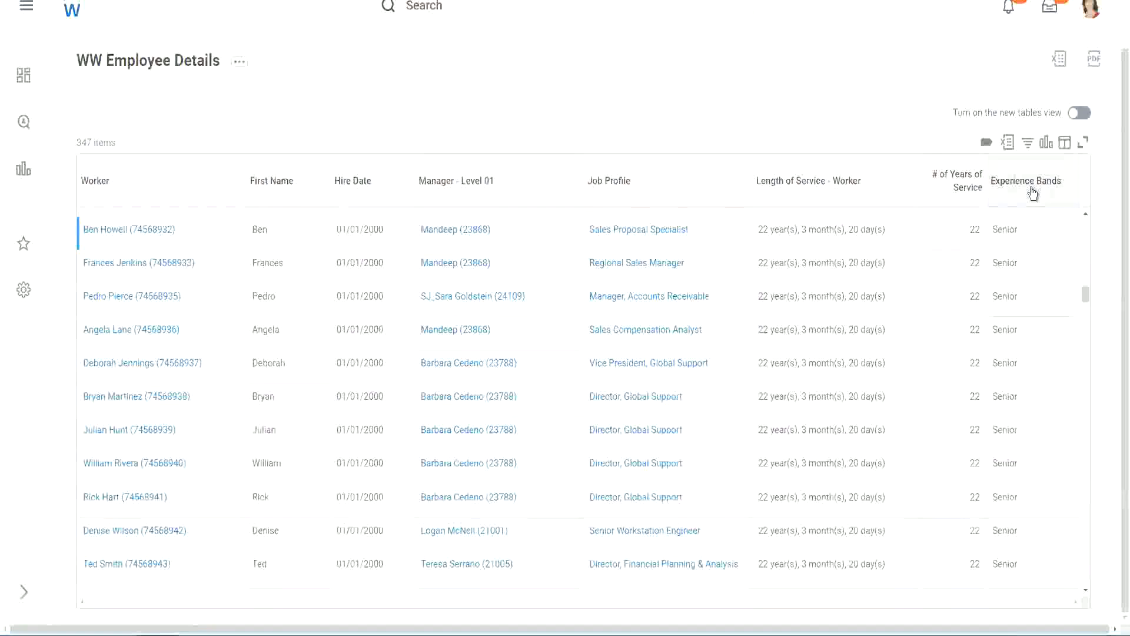
# Filter the report's Experience Bands column to values containing Amateur
pyautogui.click(1031, 190)
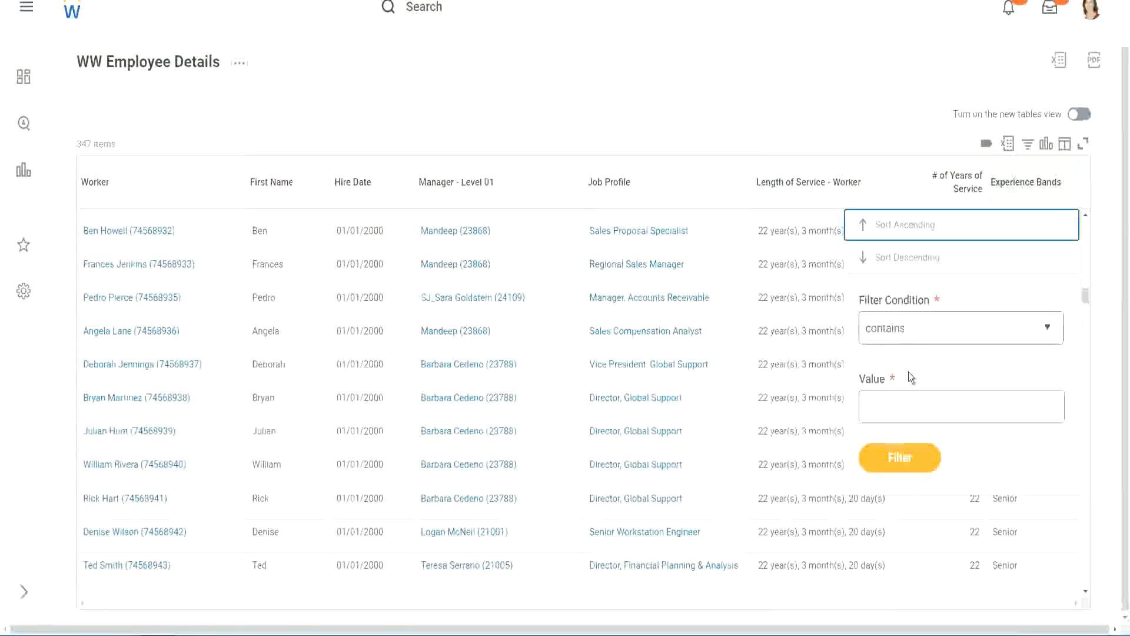
pyautogui.click(896, 396)
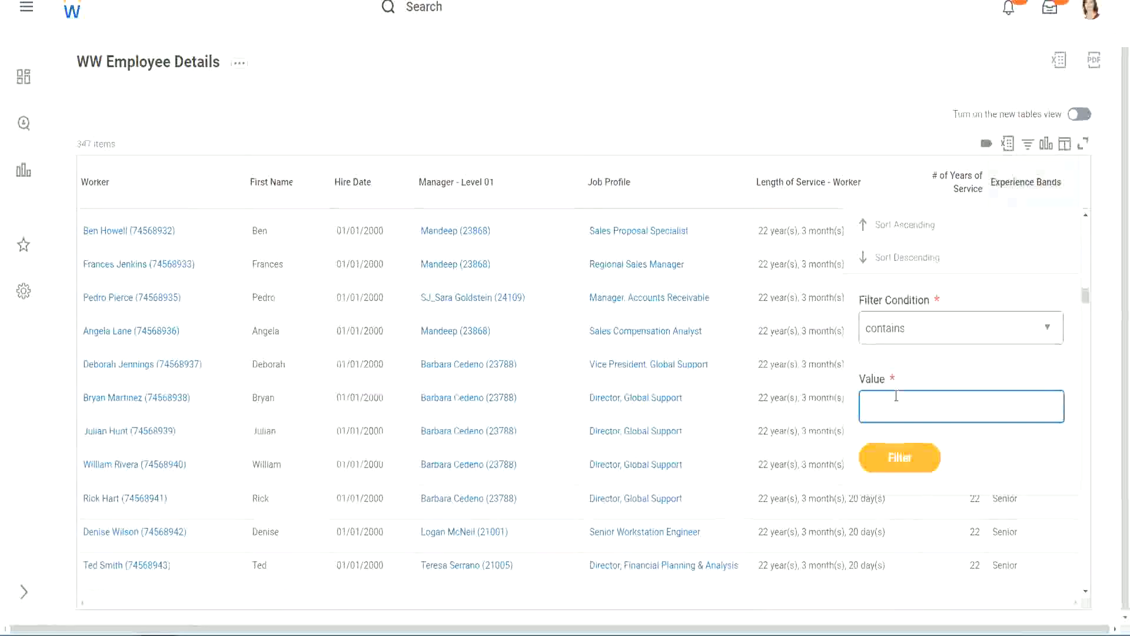
pyautogui.write('Amate')
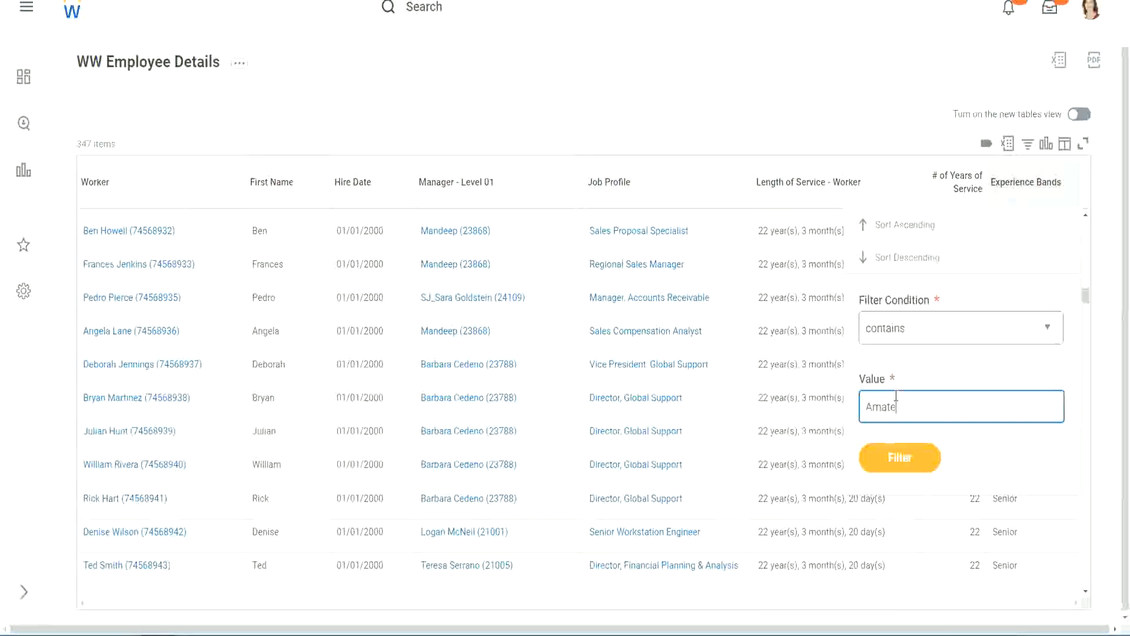
pyautogui.write('ur')
pyautogui.click(892, 464)
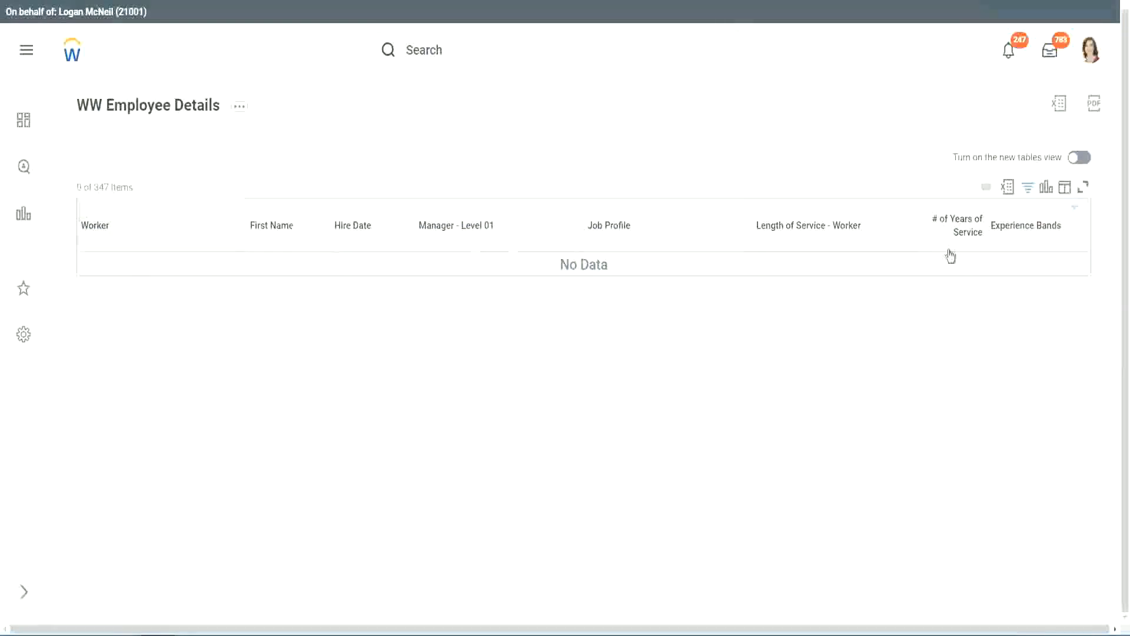
# Change the Experience Bands column filter to show only Legend workers
pyautogui.click(1023, 232)
pyautogui.click(938, 386)
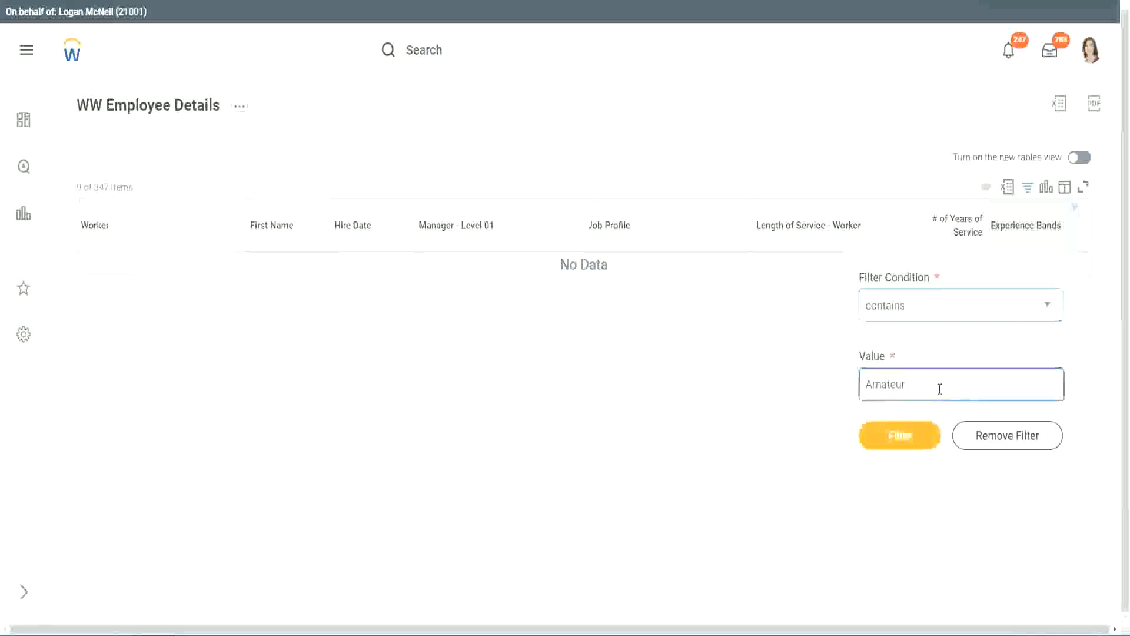
pyautogui.hotkey('ctrl', 'a')
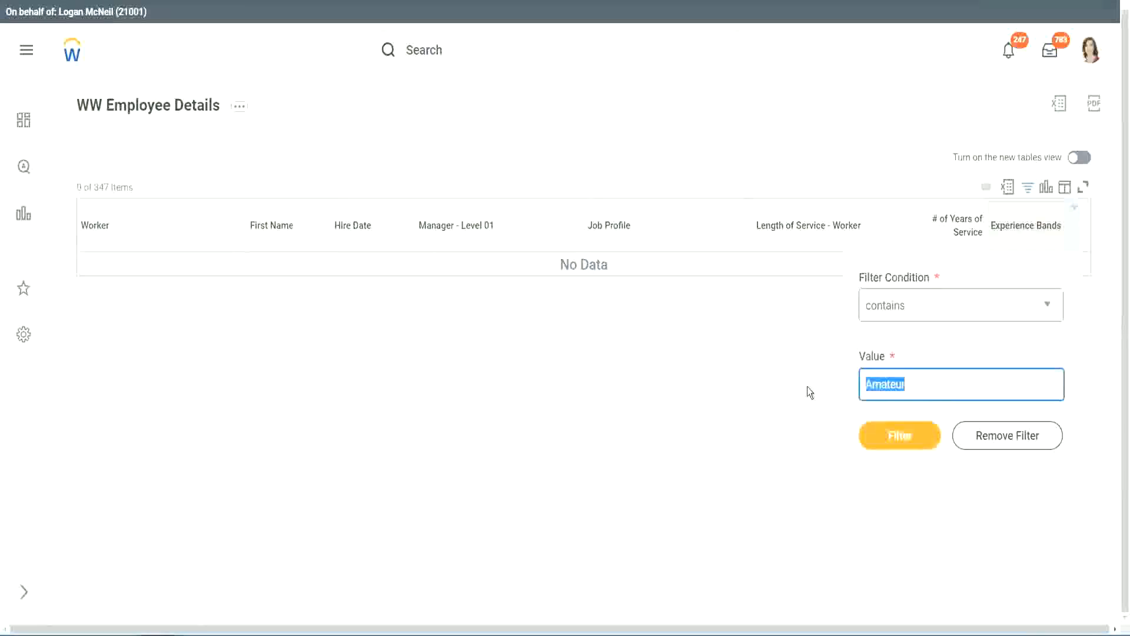
pyautogui.press('Return')
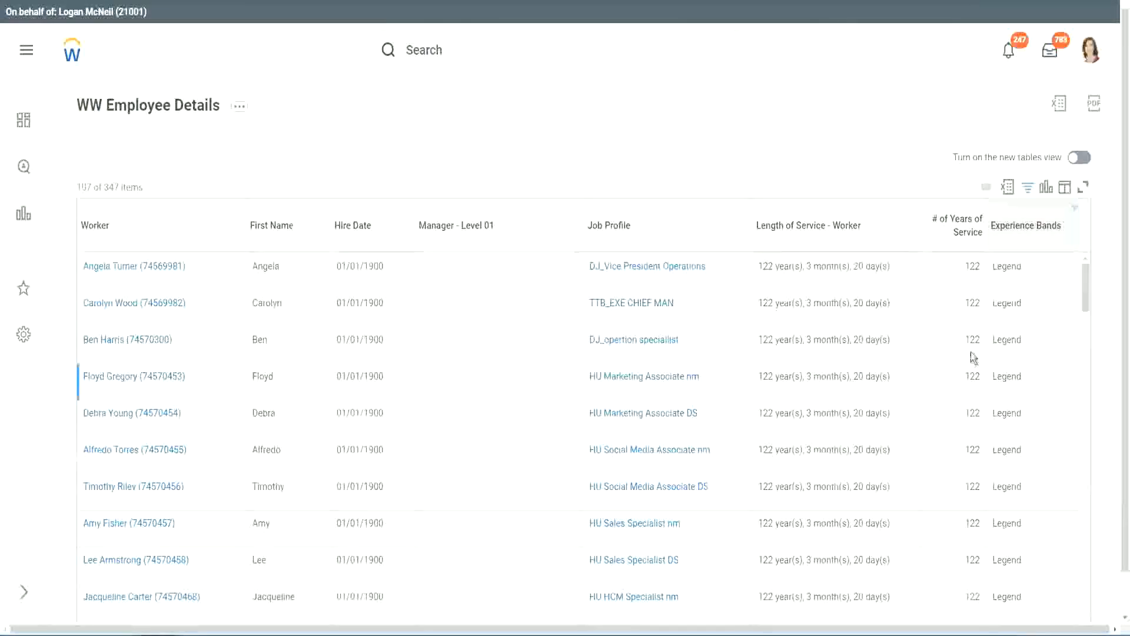
# Examine the Legend rows through to the end of the list, checking hire dates and years of service against the band
pyautogui.scroll(-15, 970, 352)
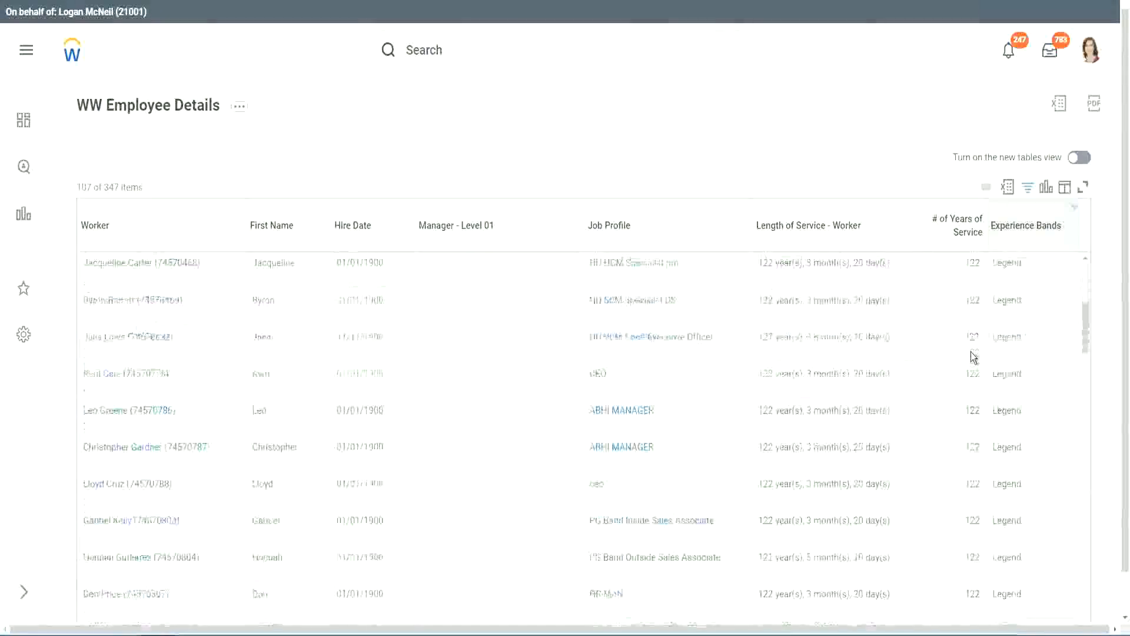
pyautogui.scroll(-3, 973, 356)
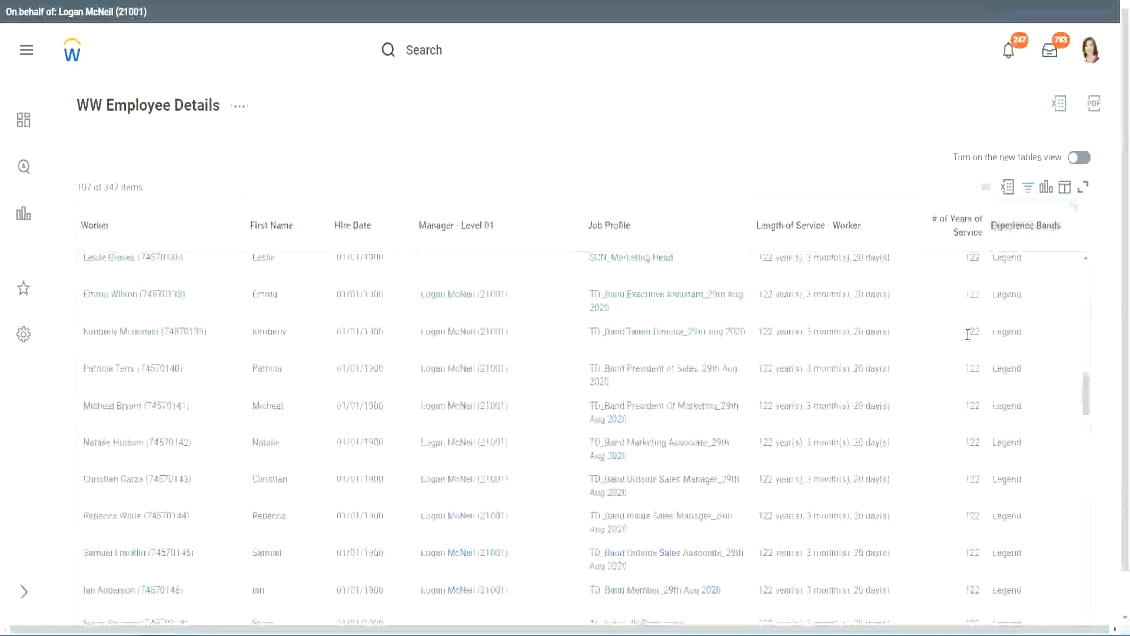
pyautogui.scroll(-10, 969, 335)
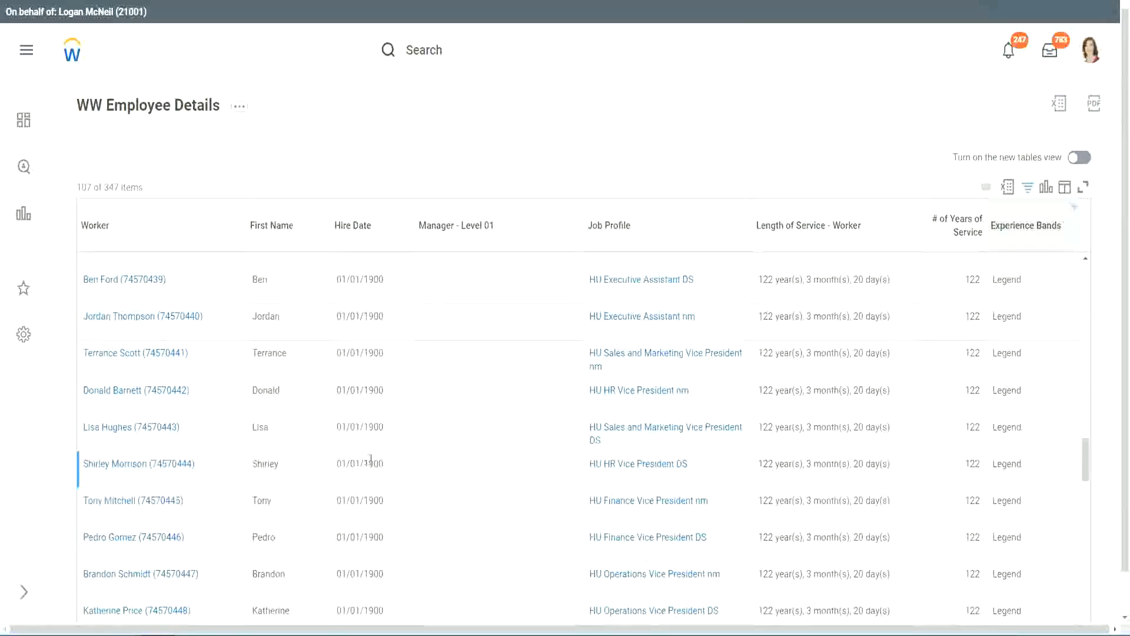
pyautogui.moveTo(363, 465); pyautogui.dragTo(385, 465)
pyautogui.scroll(-5, 962, 443)
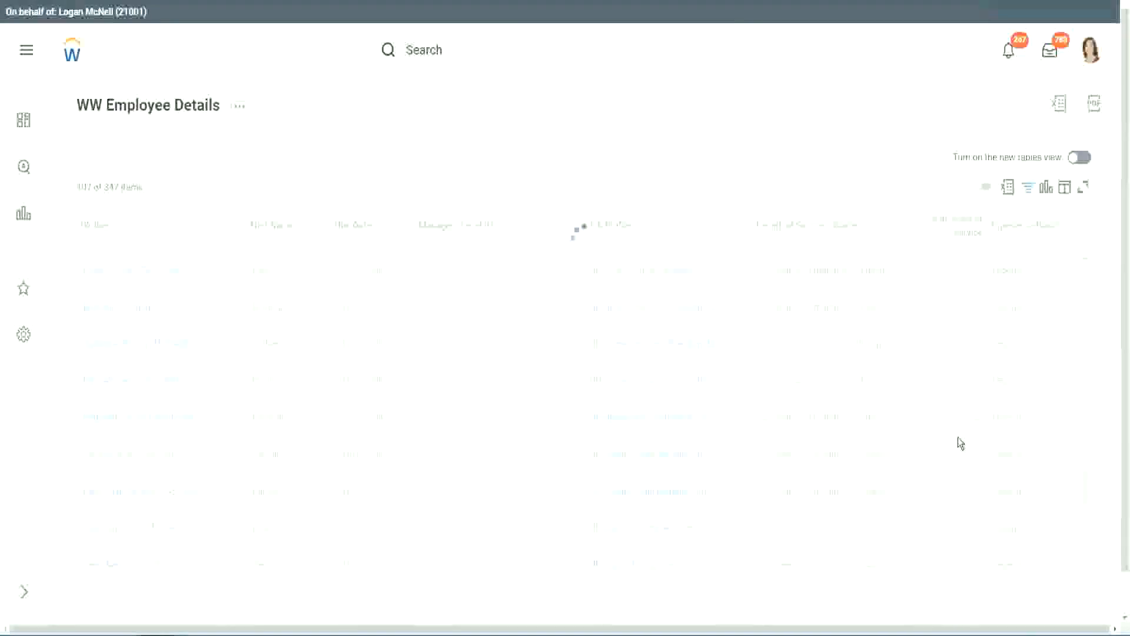
pyautogui.scroll(-5, 958, 438)
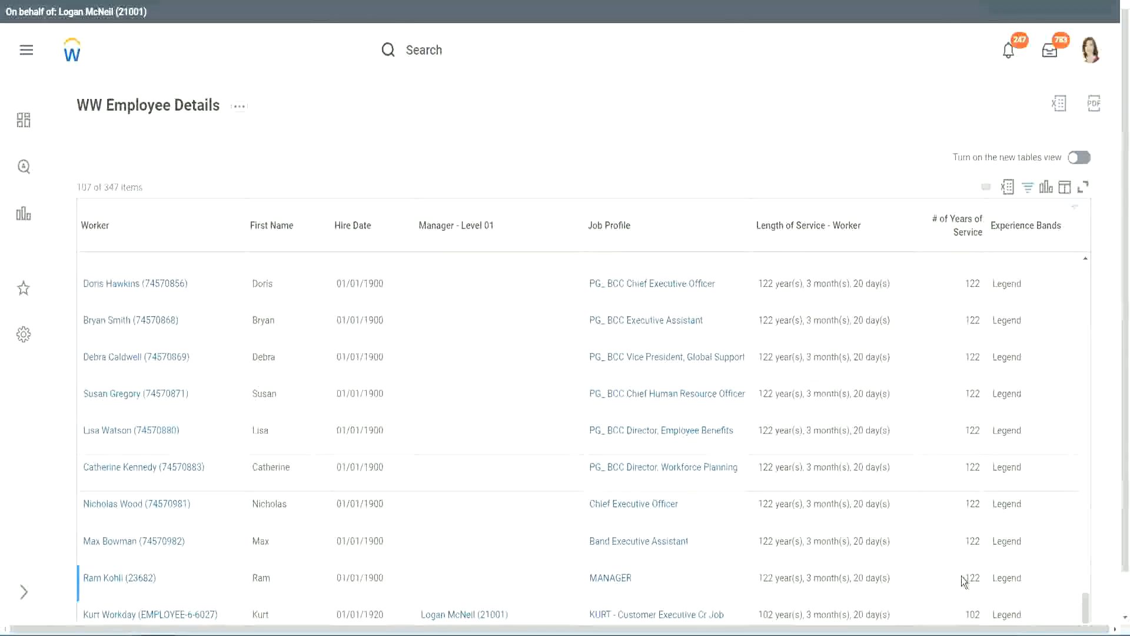
pyautogui.doubleClick(972, 614)
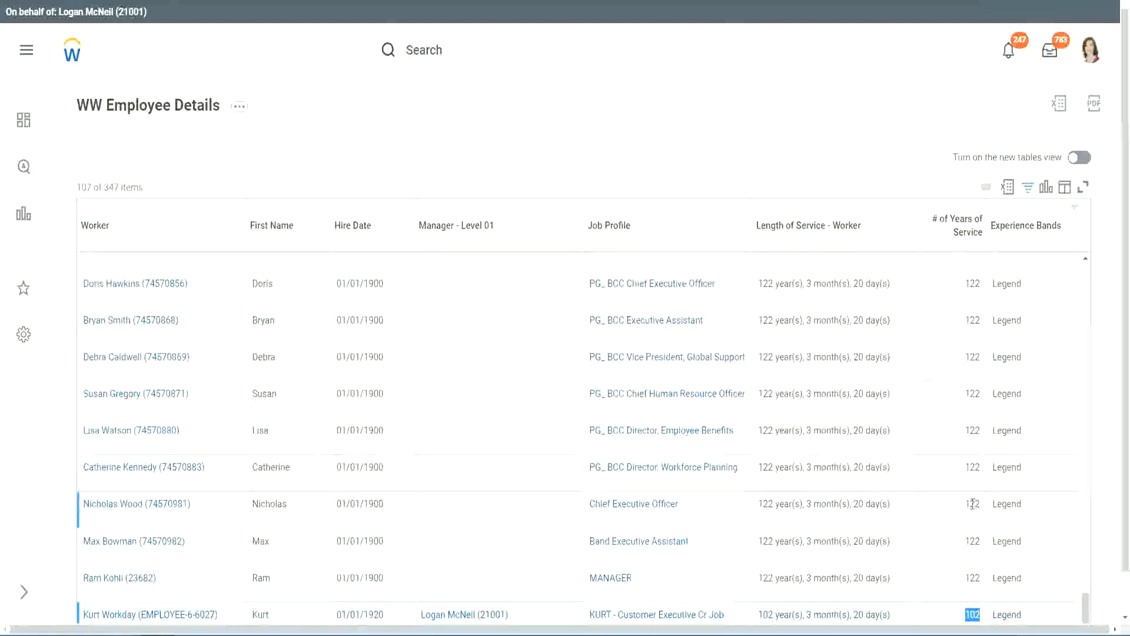
pyautogui.moveTo(970, 503); pyautogui.dragTo(981, 504)
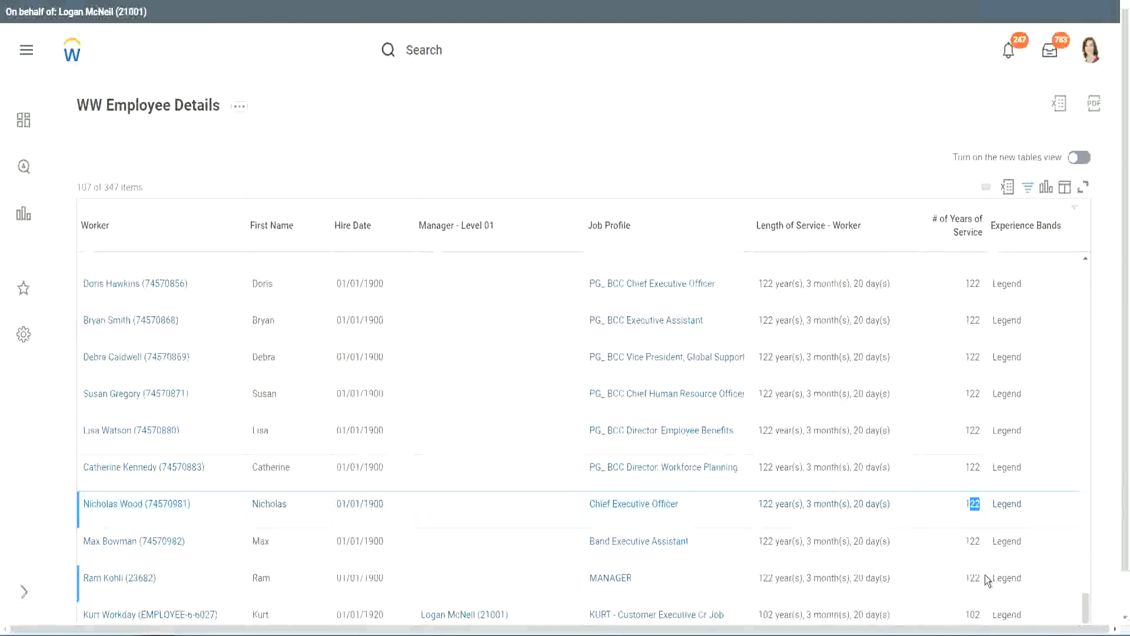
pyautogui.click(949, 469)
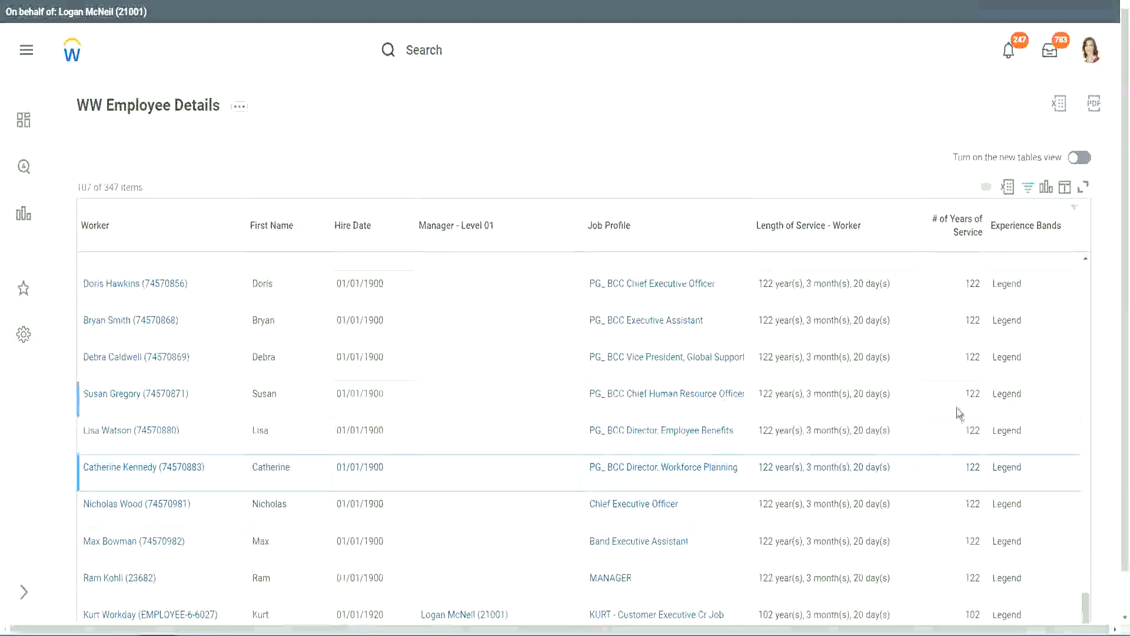
# Change the Experience Bands column filter to show only workers whose value contains Experienced
pyautogui.click(949, 318)
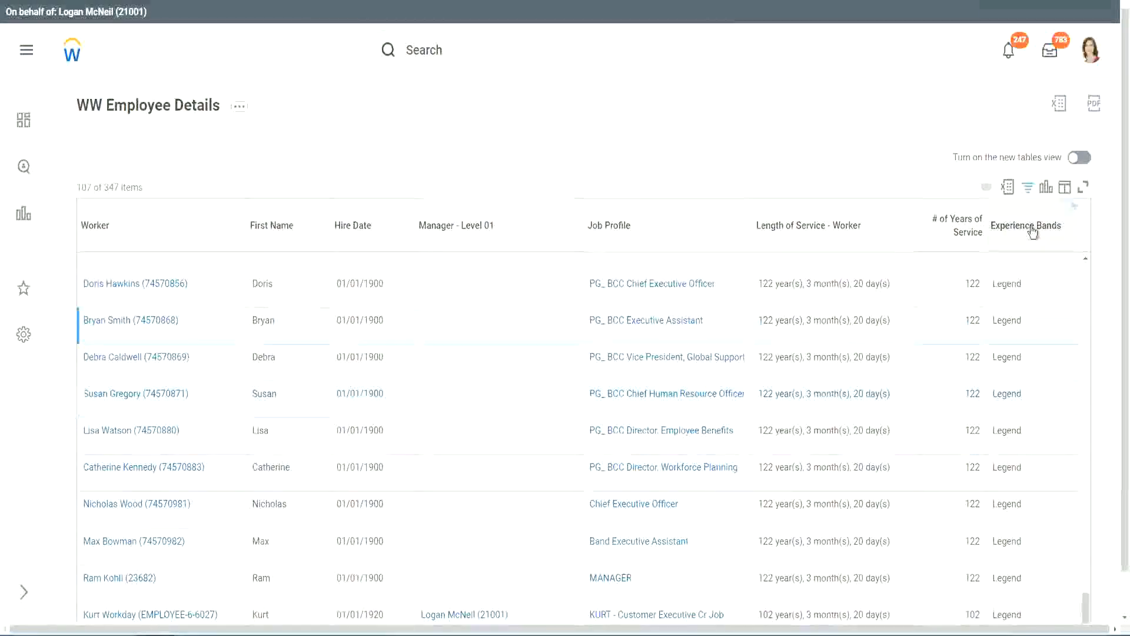
pyautogui.click(1036, 256)
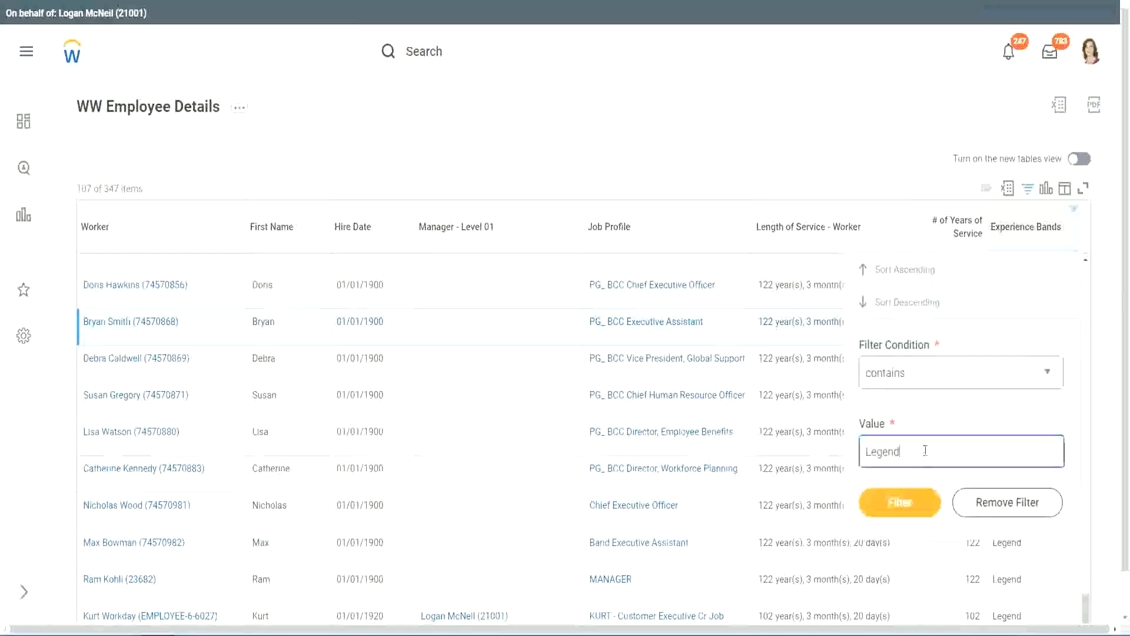
pyautogui.doubleClick(886, 450)
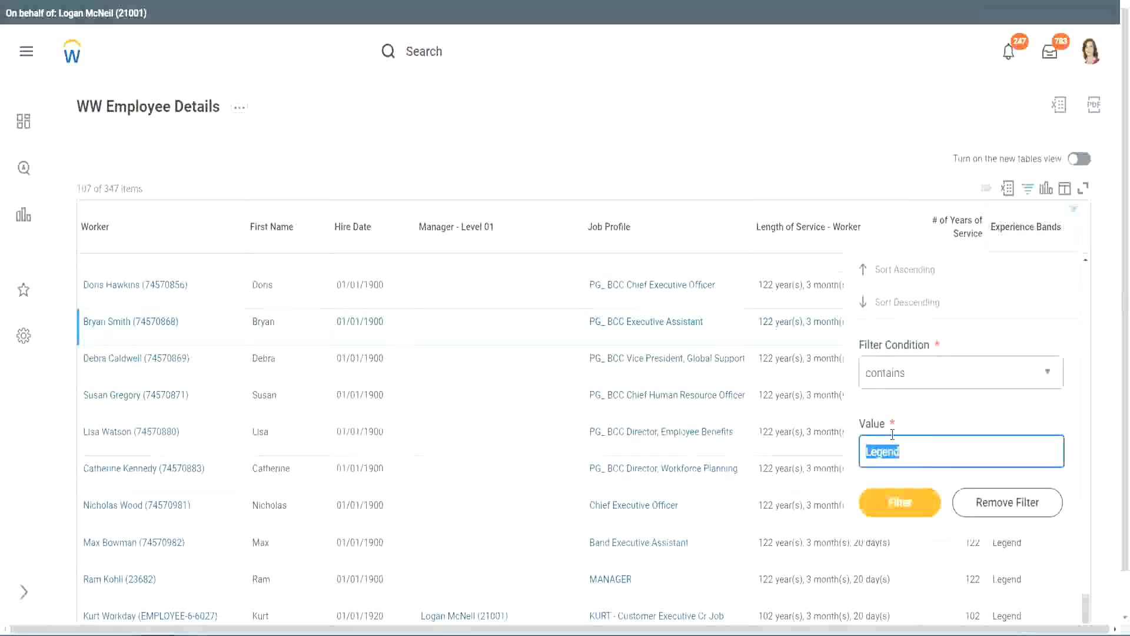
pyautogui.write('Ex')
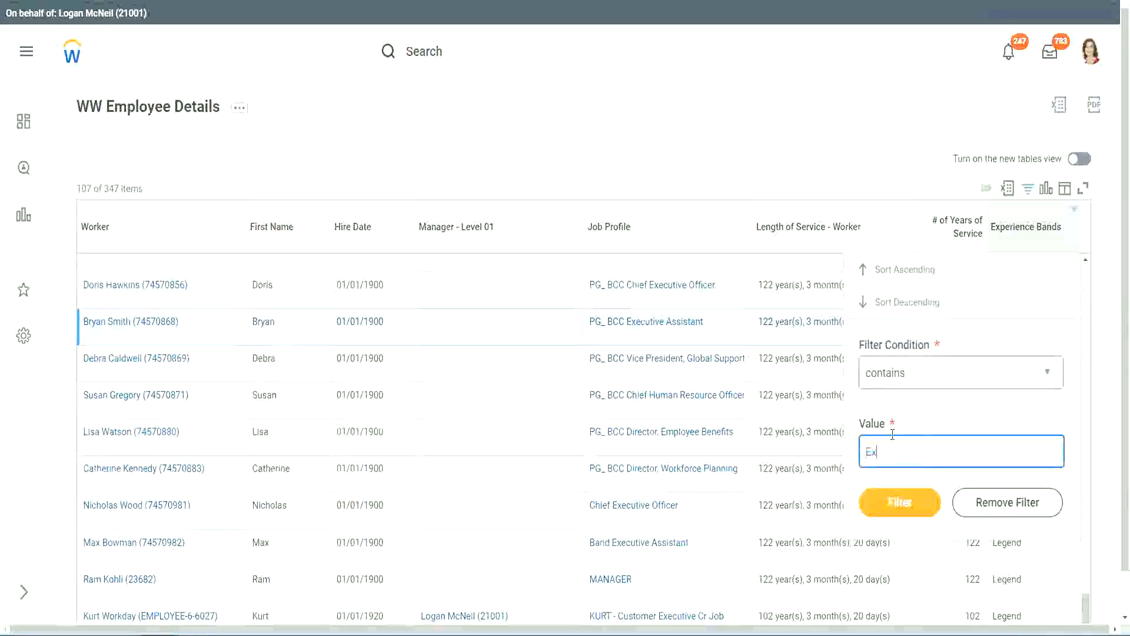
pyautogui.write('per')
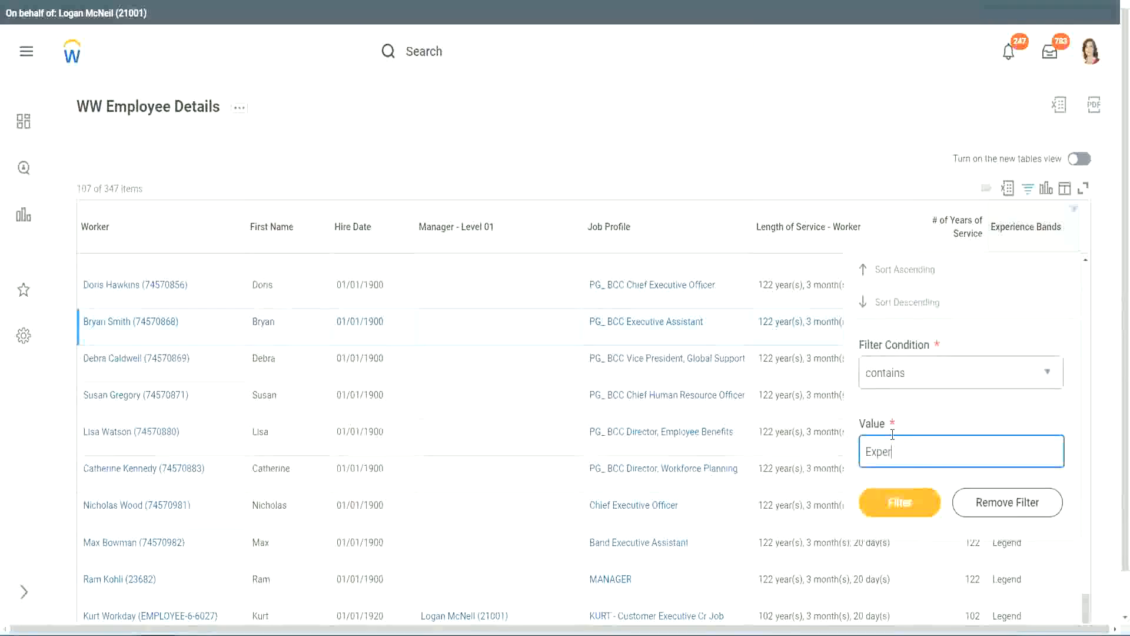
pyautogui.write('ienced')
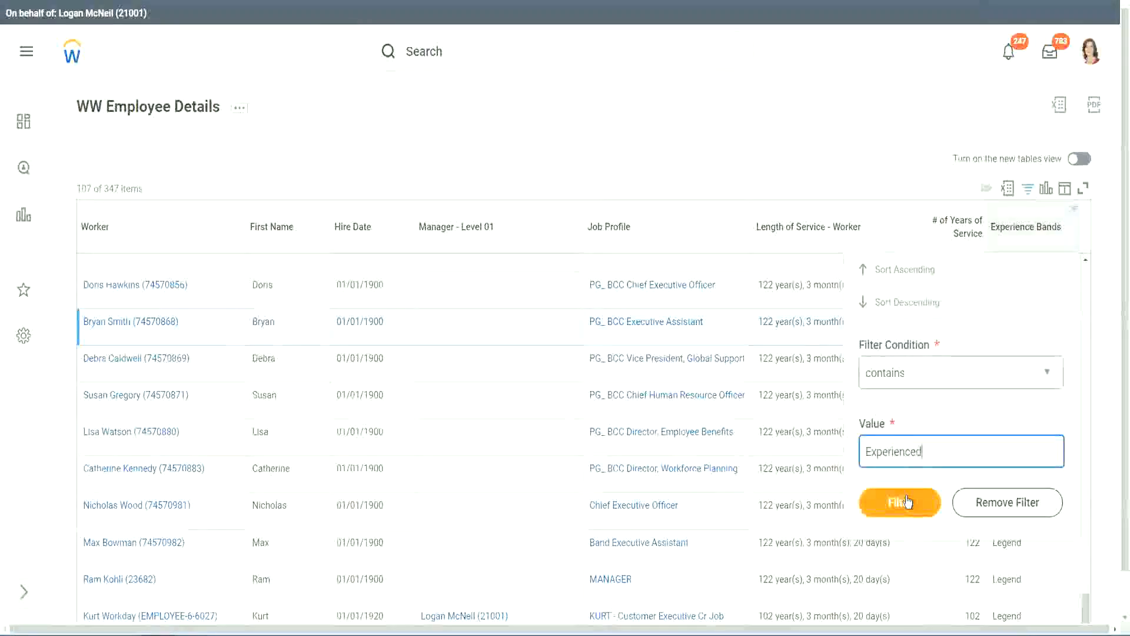
pyautogui.click(907, 501)
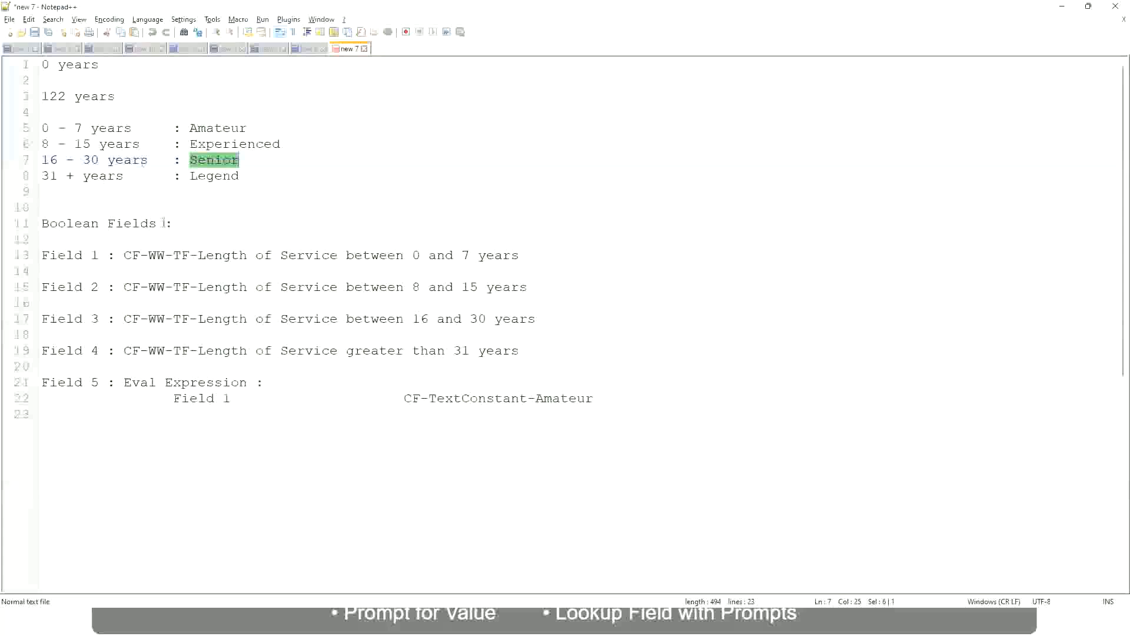
# Switch to the Notepad++ notes and check the years-of-service range defined for the Experienced band
pyautogui.moveTo(51, 145); pyautogui.dragTo(82, 145)
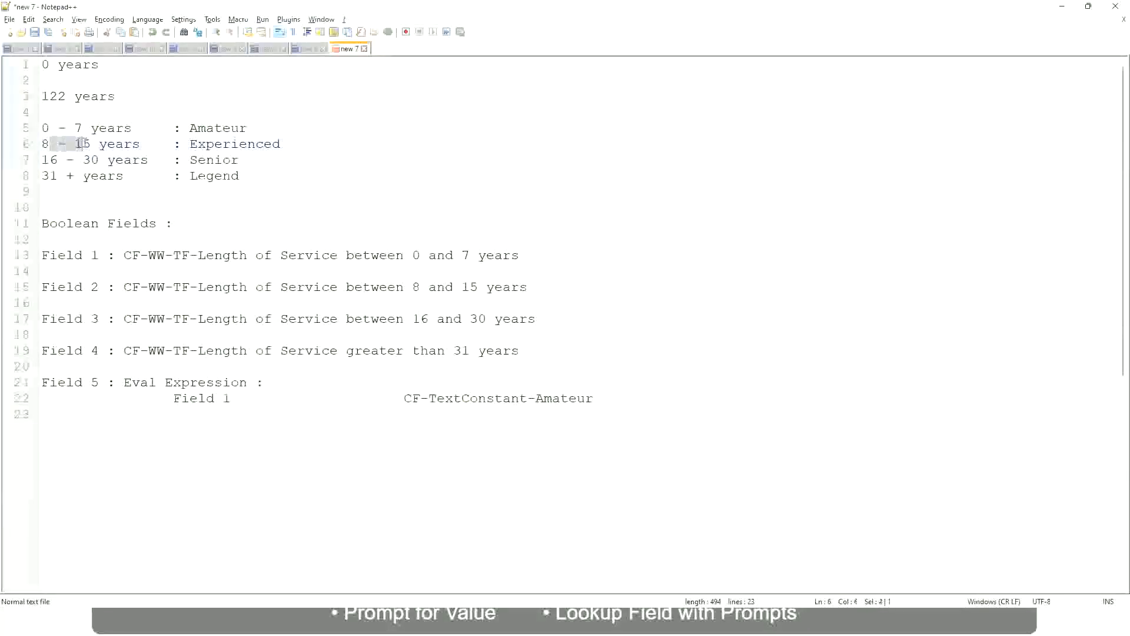
pyautogui.click(93, 145)
pyautogui.click(130, 146)
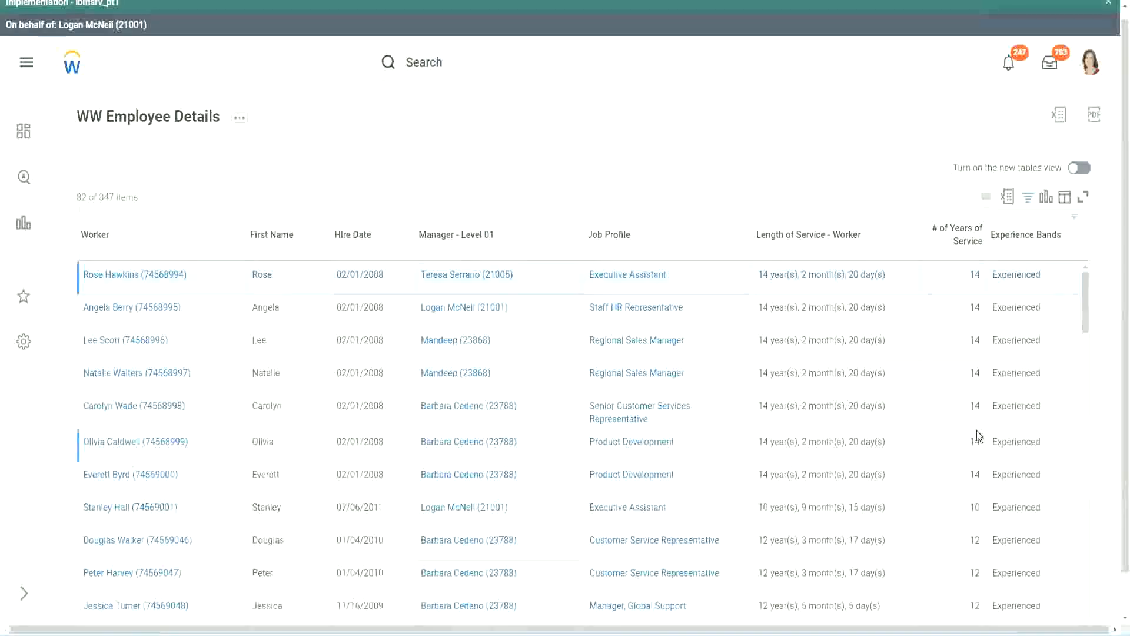
# Back in the Workday report, examine the filtered worker rows to compare years of service with the Experienced band range
pyautogui.scroll(-5, 977, 431)
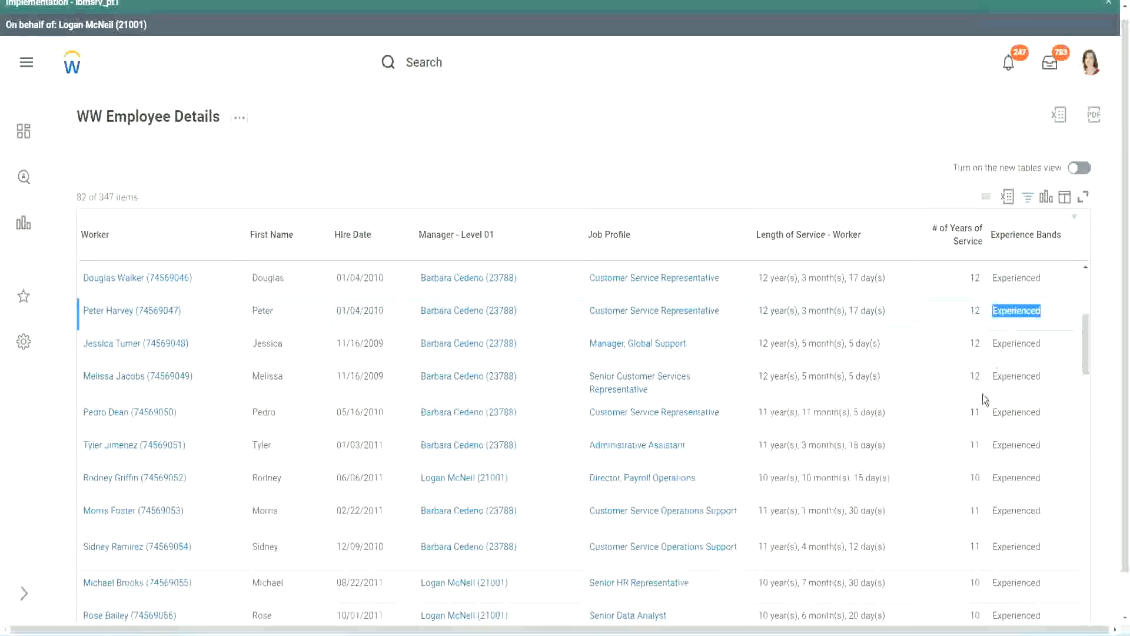
pyautogui.scroll(-3, 983, 396)
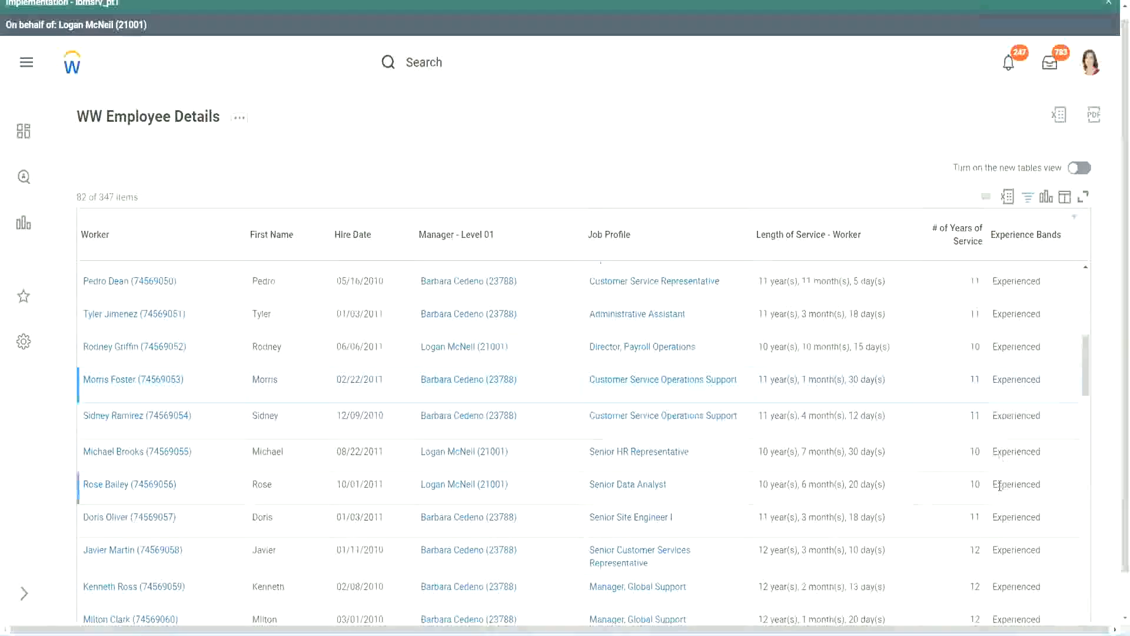
pyautogui.scroll(-10, 1000, 486)
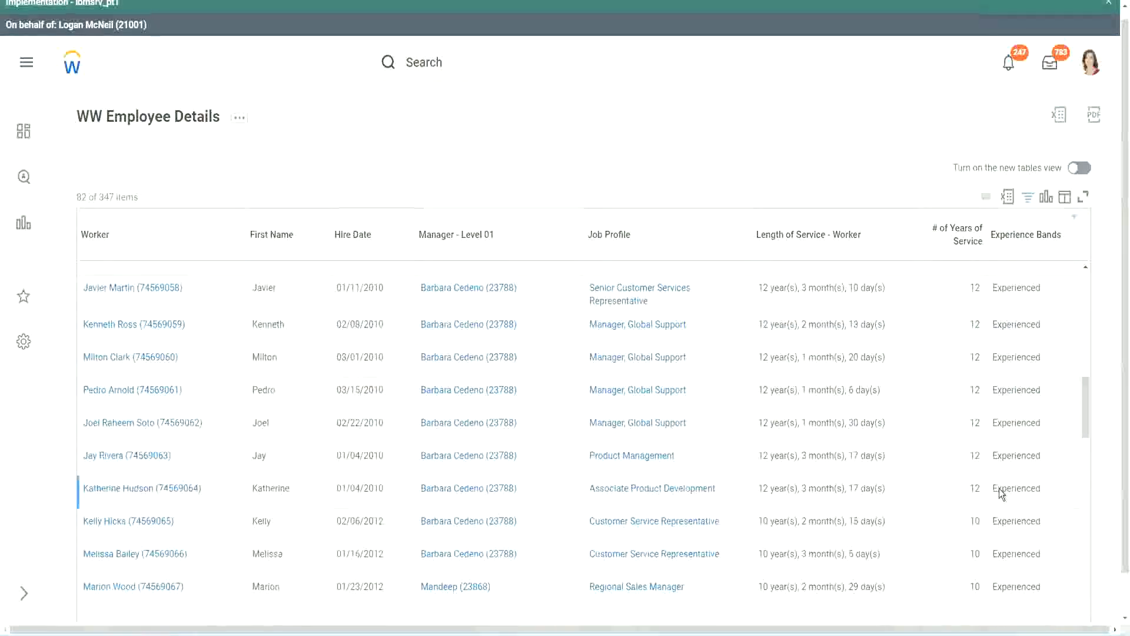